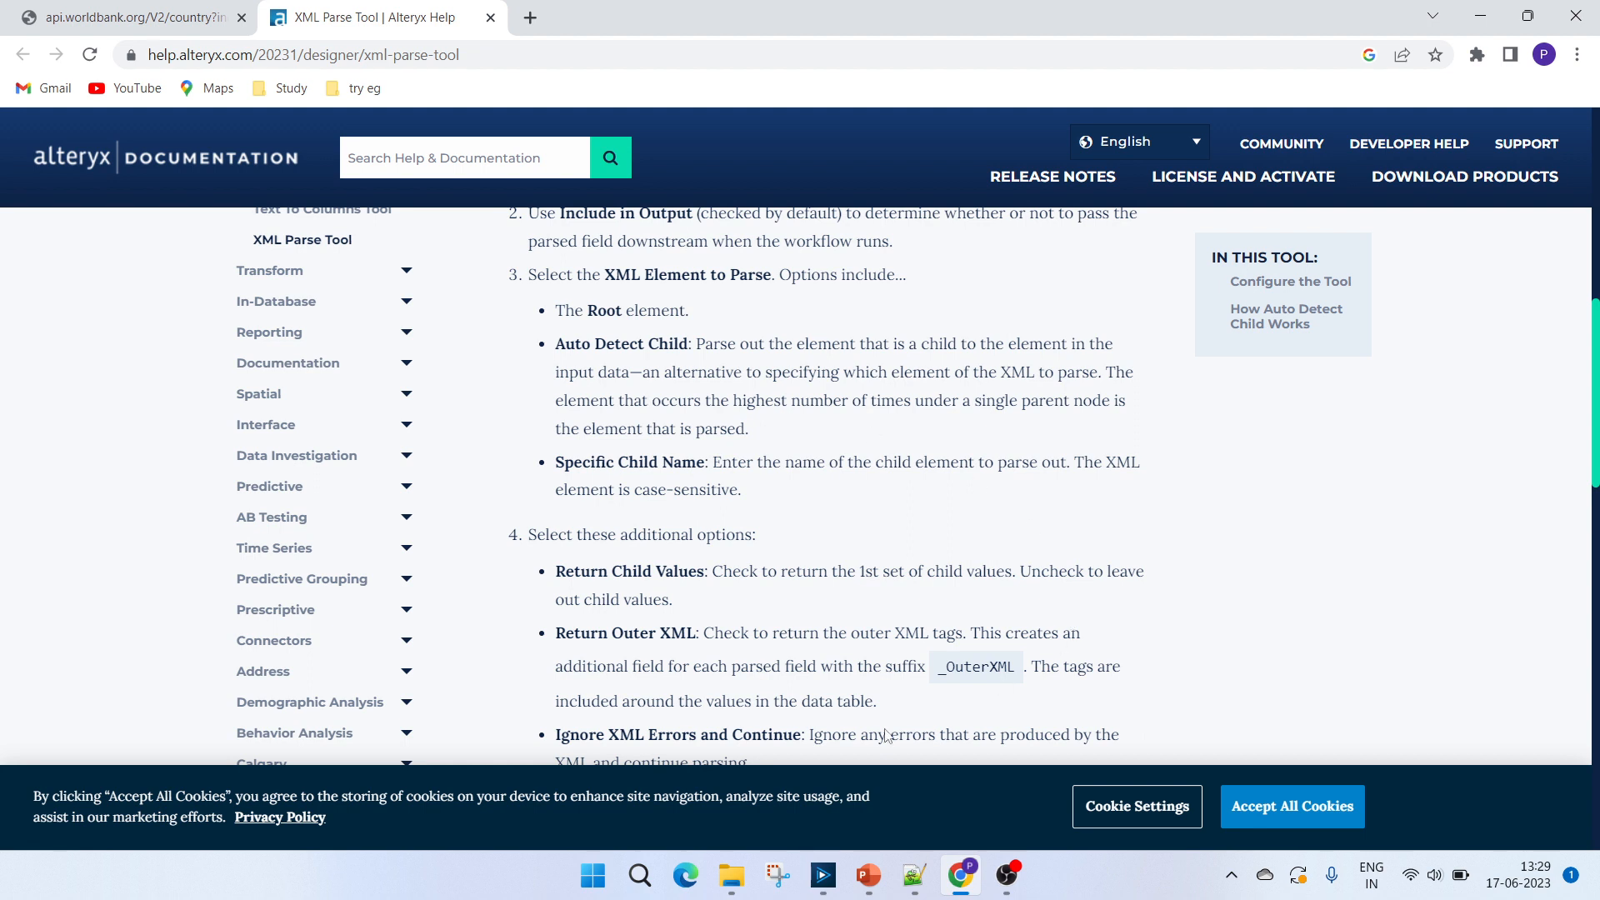
Switch to the World Bank API page in Chrome and examine the countries root, country elements and the region's id and iso2code attributes.
{"action": "left_click", "coordinate": [822, 875]}
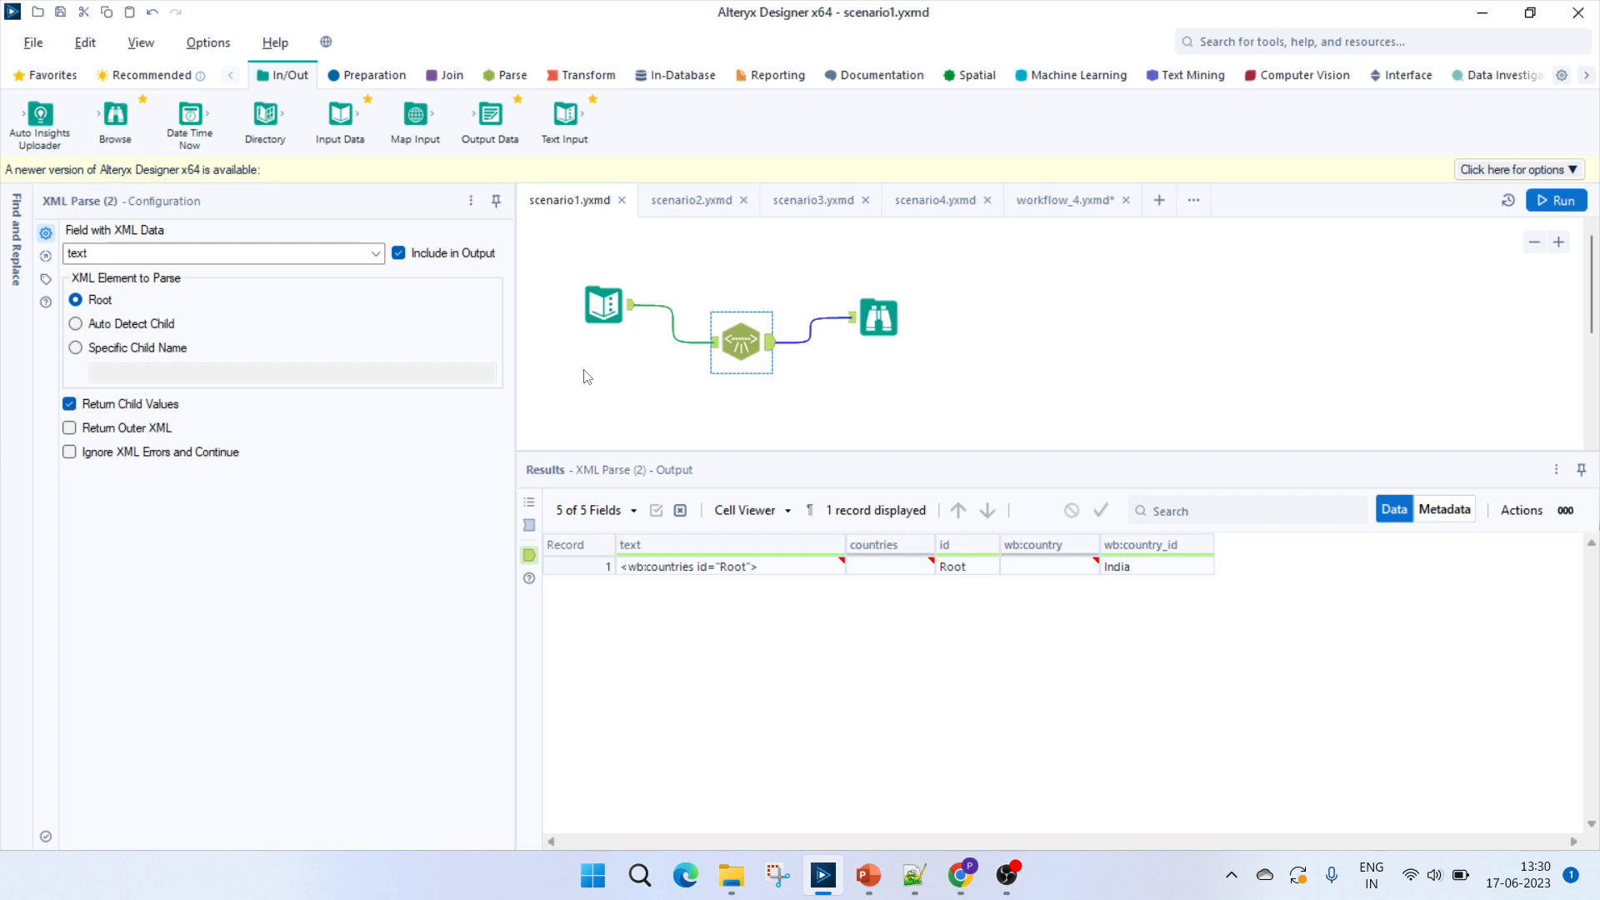
{"action": "left_click", "coordinate": [963, 876]}
{"action": "left_click", "coordinate": [125, 18]}
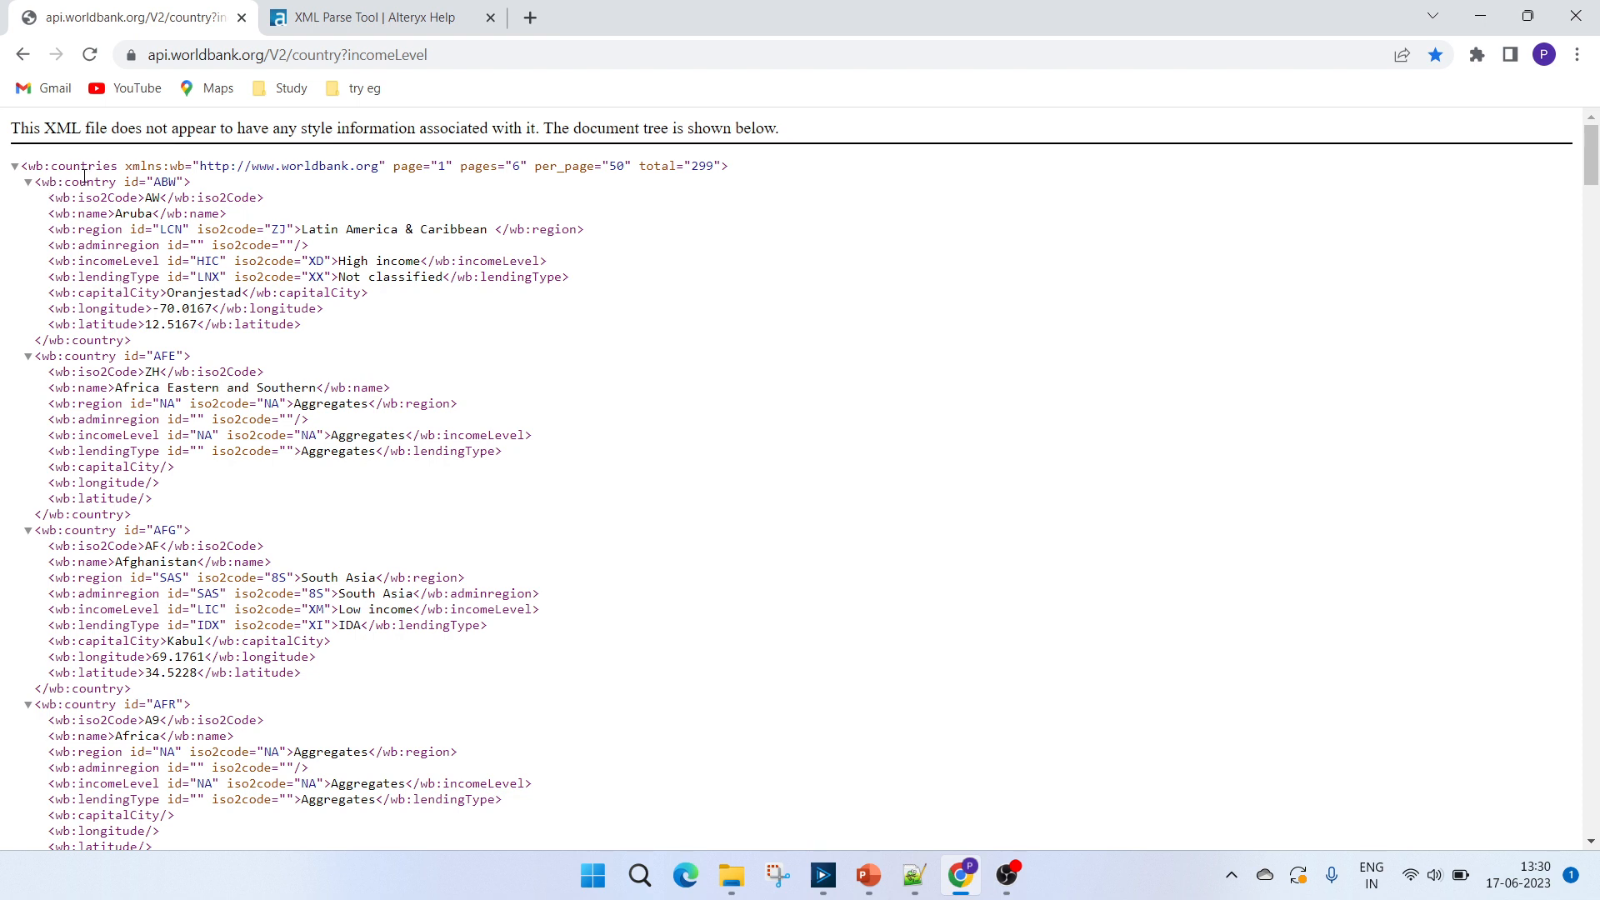
{"action": "double_click", "coordinate": [75, 166]}
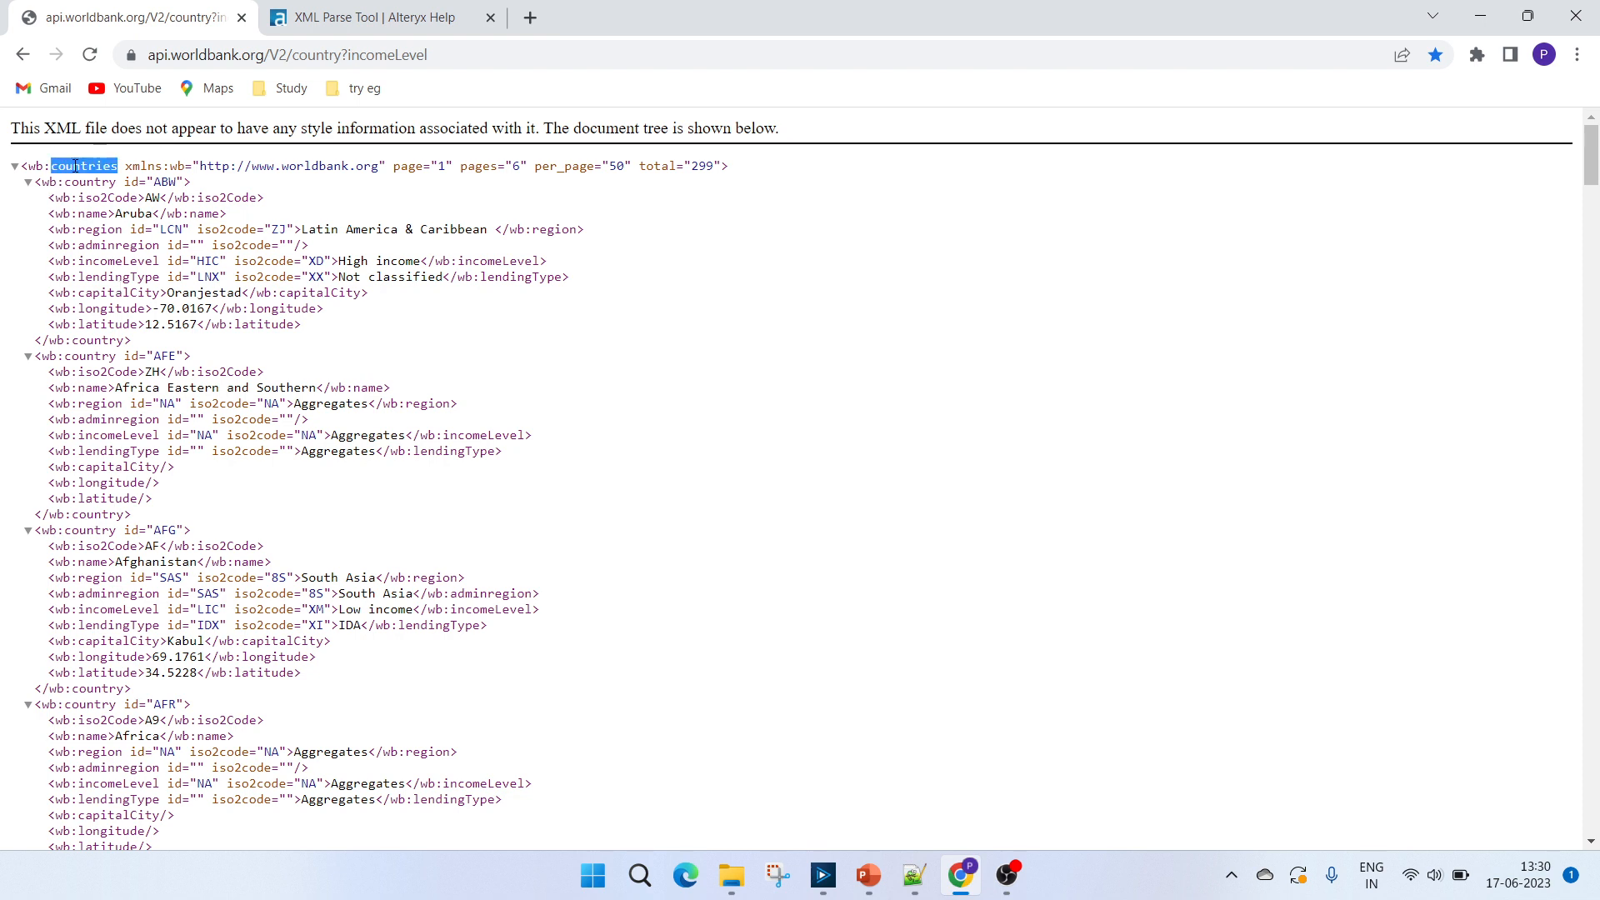
{"action": "left_click", "coordinate": [26, 166]}
{"action": "double_click", "coordinate": [50, 340]}
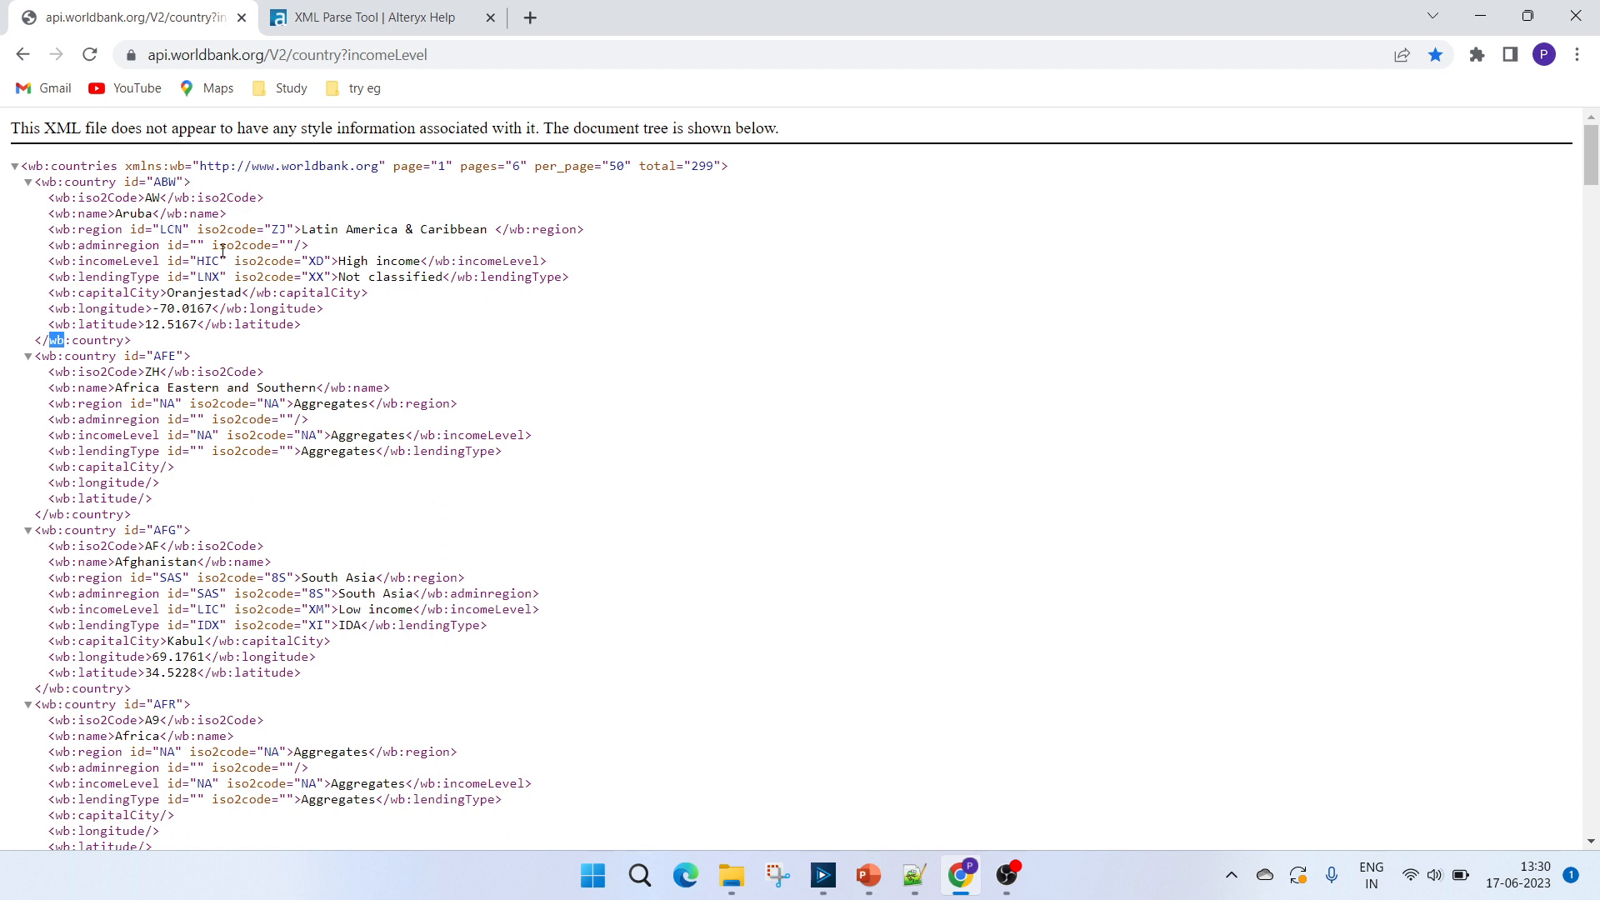
{"action": "double_click", "coordinate": [135, 230]}
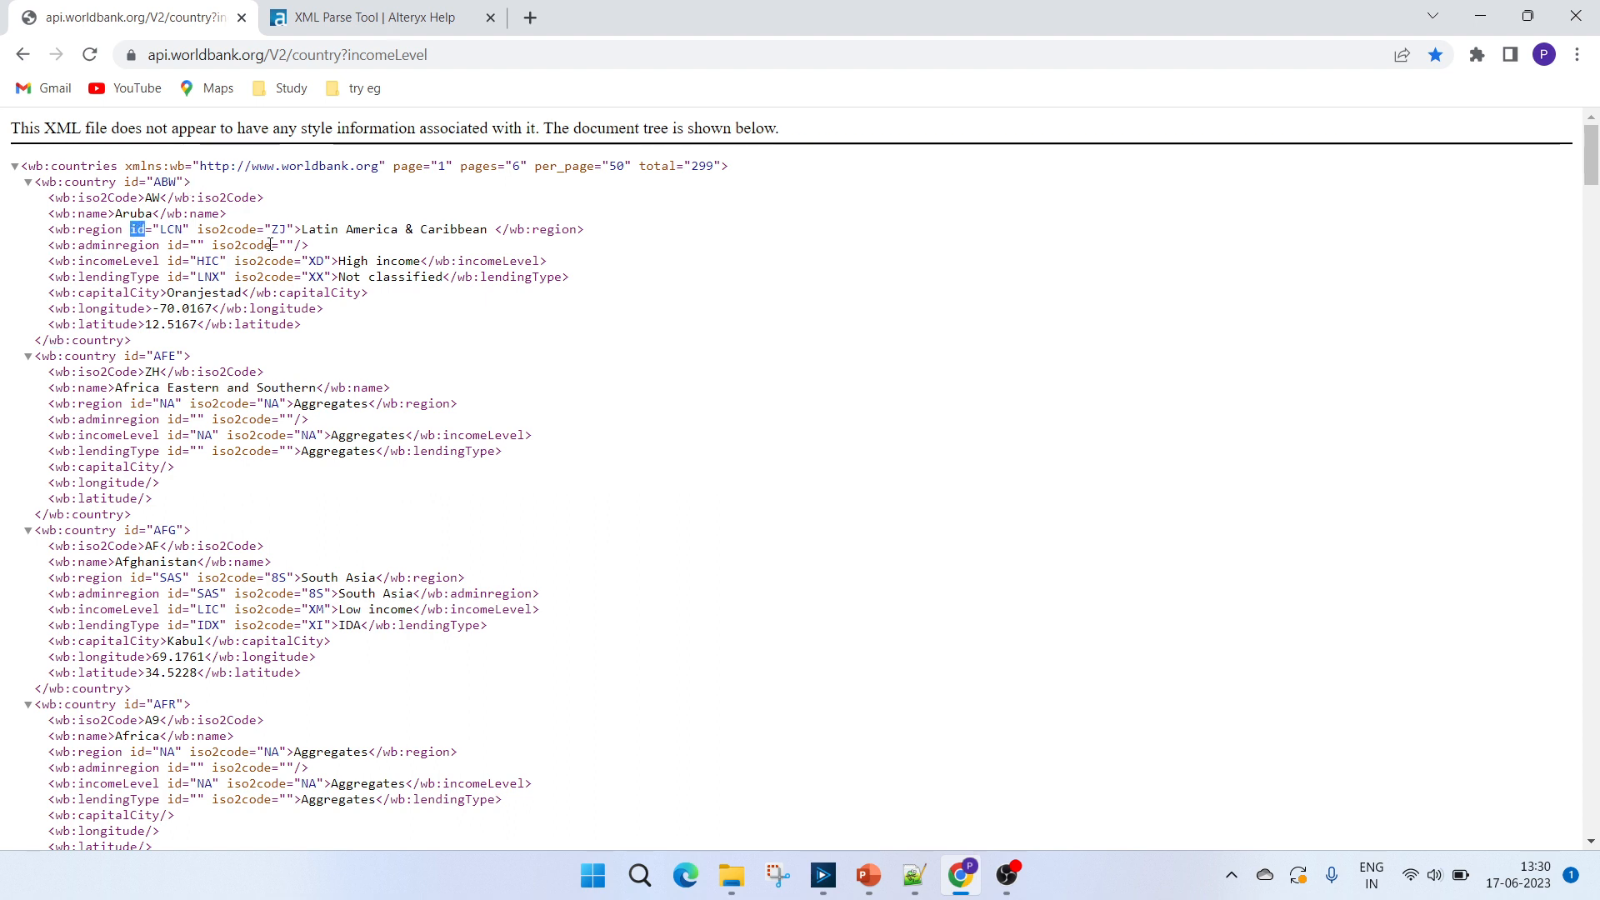
{"action": "double_click", "coordinate": [231, 229]}
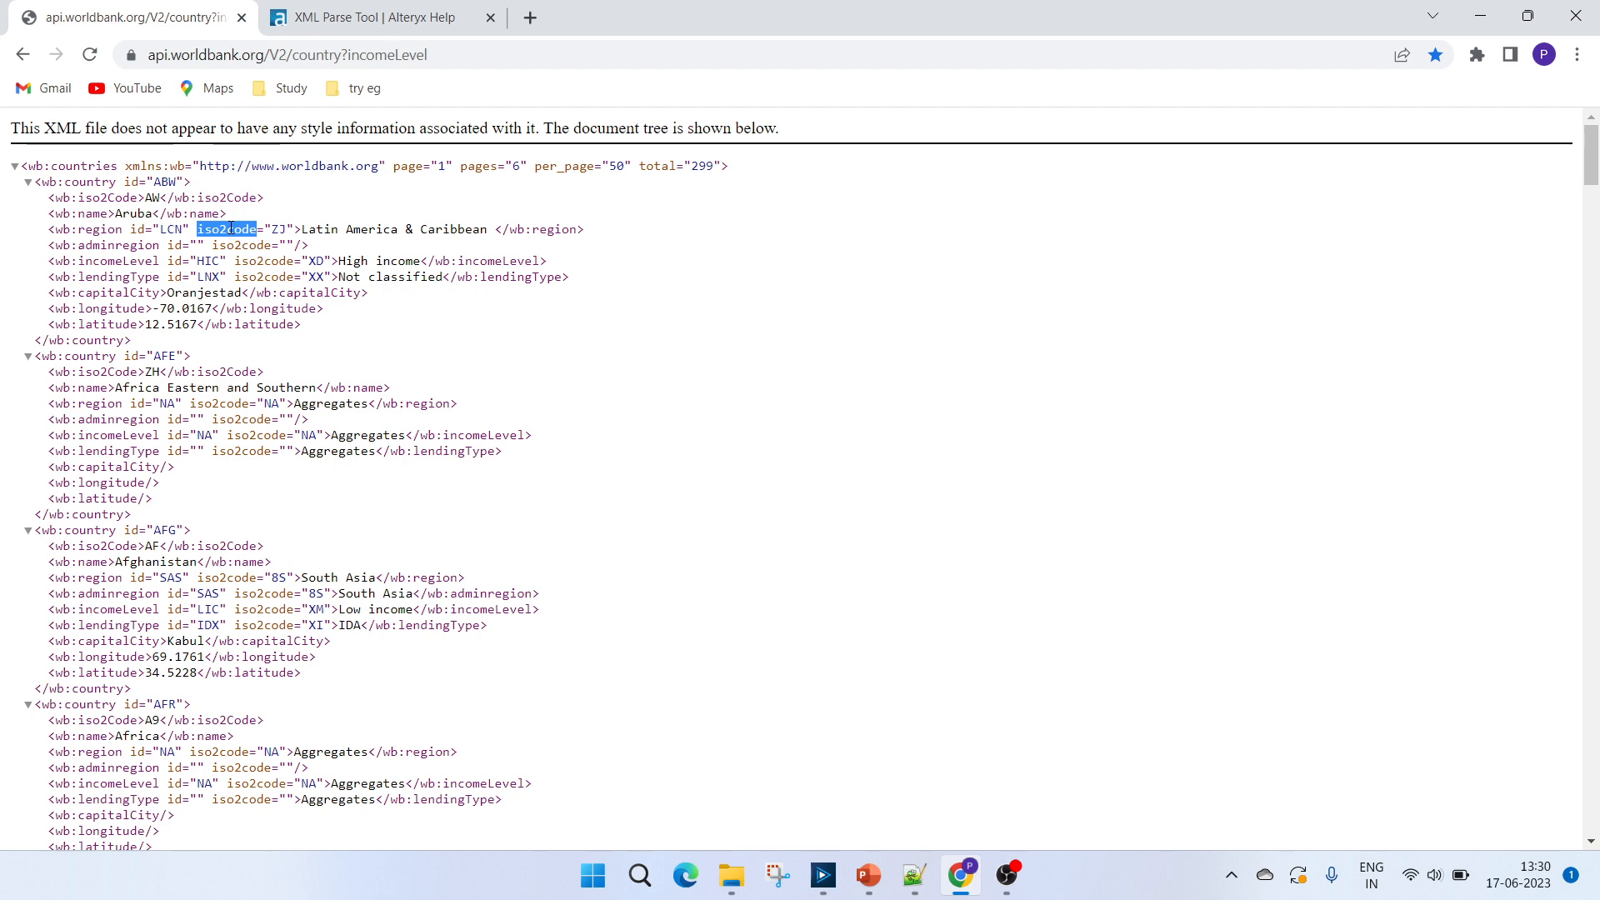
Switch to Notepad++ and examine the sample XML's Root id, its India country element and the nested iso2Code value.
{"action": "left_click", "coordinate": [825, 875]}
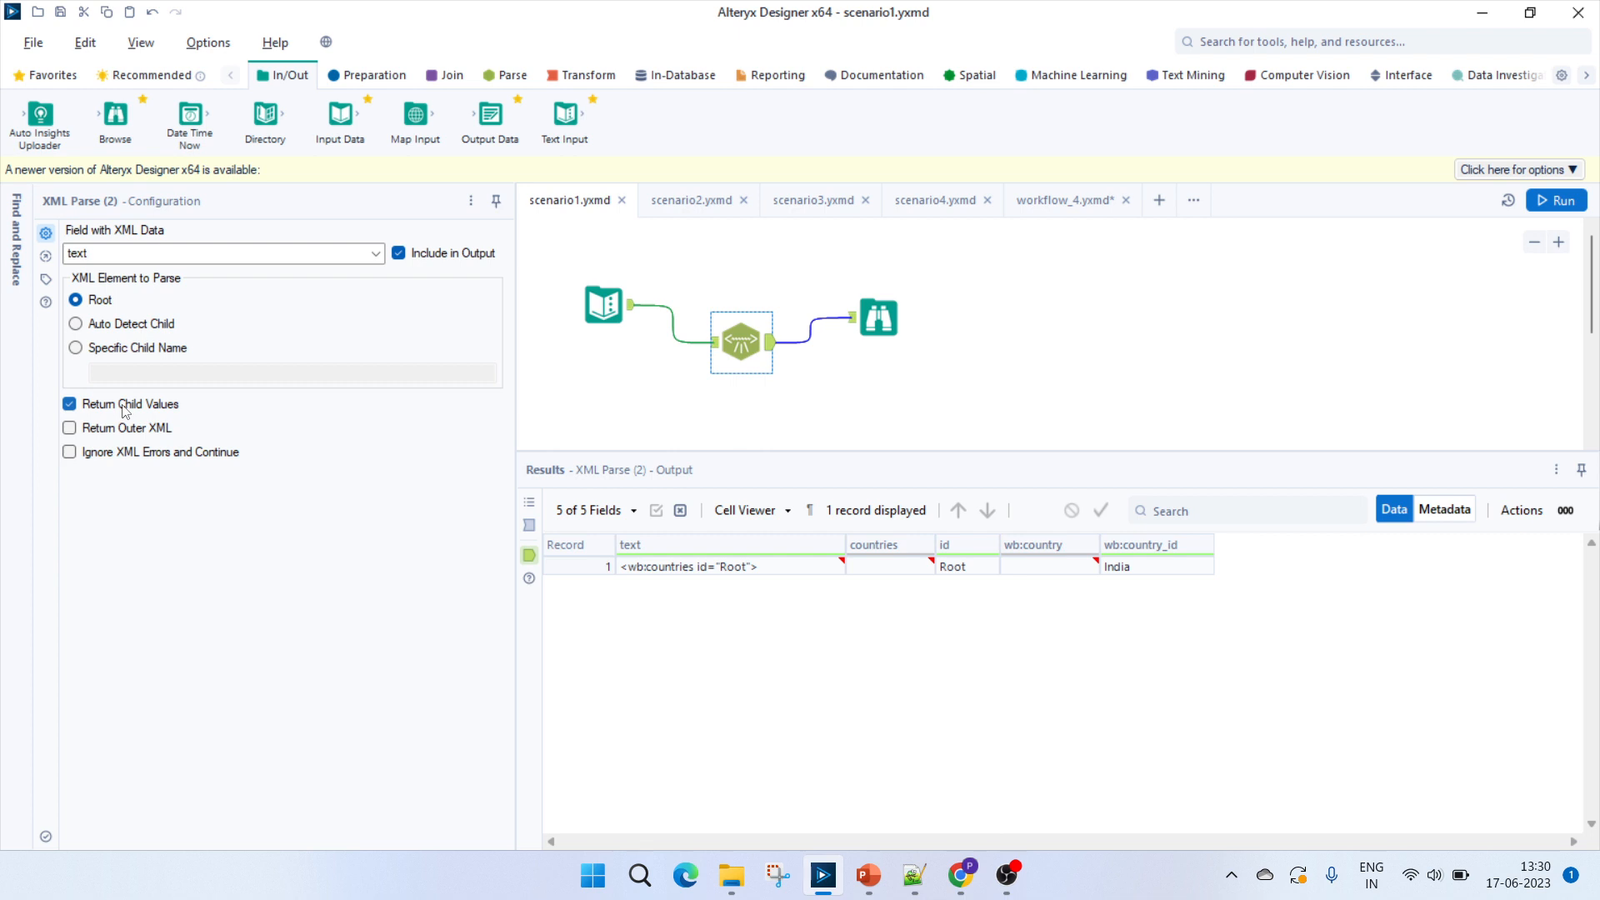
{"action": "left_click", "coordinate": [914, 875]}
{"action": "left_click", "coordinate": [329, 260]}
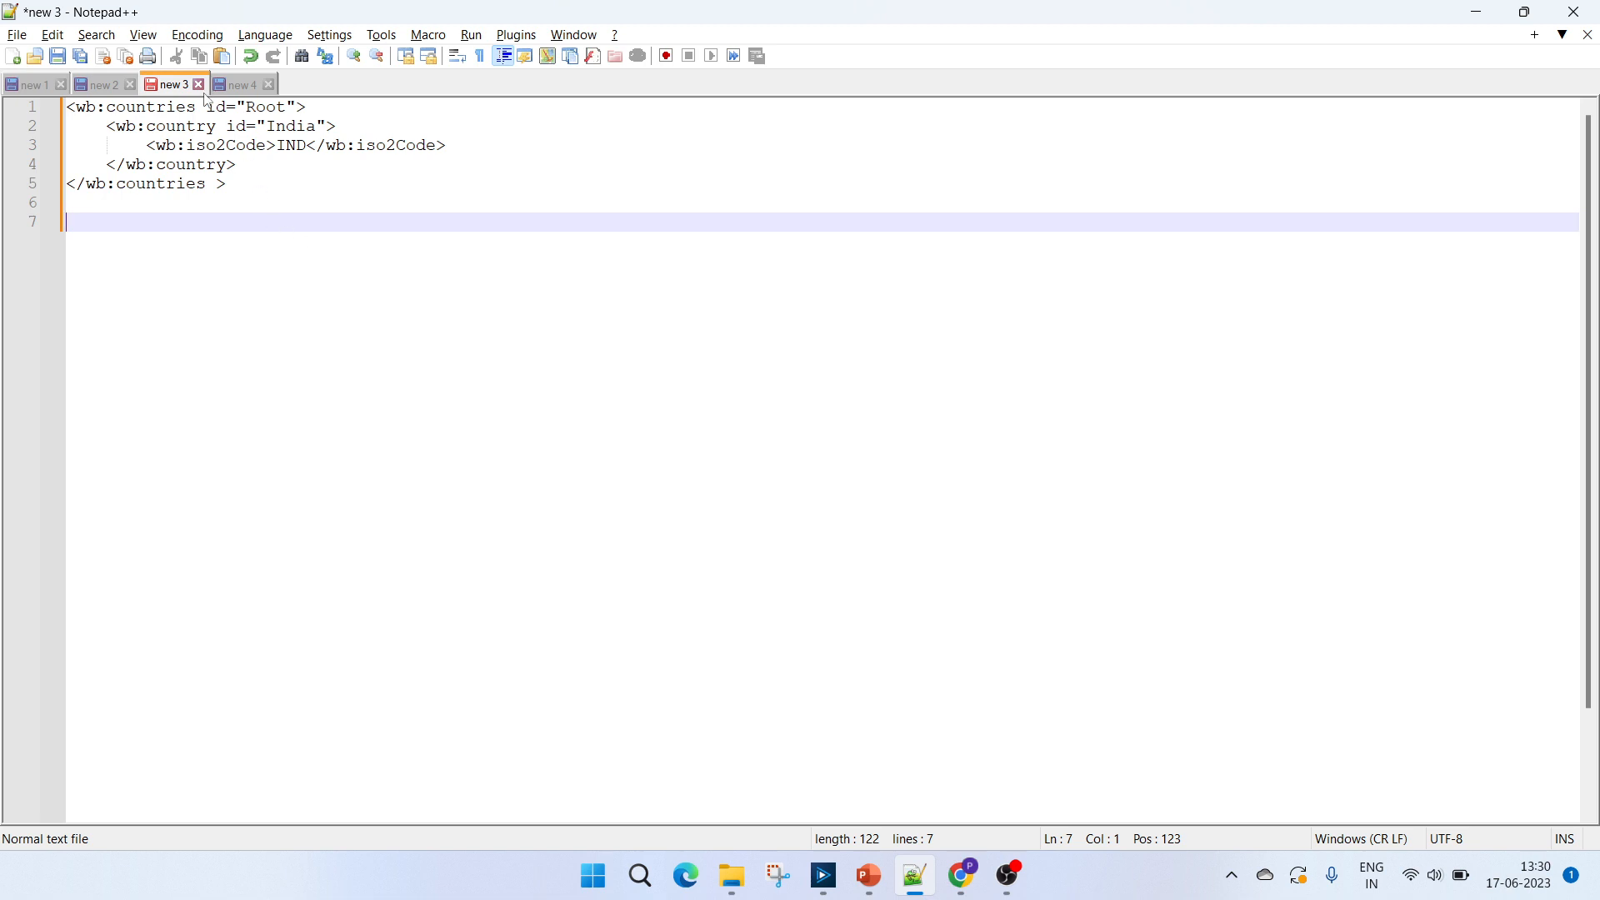
{"action": "double_click", "coordinate": [258, 109]}
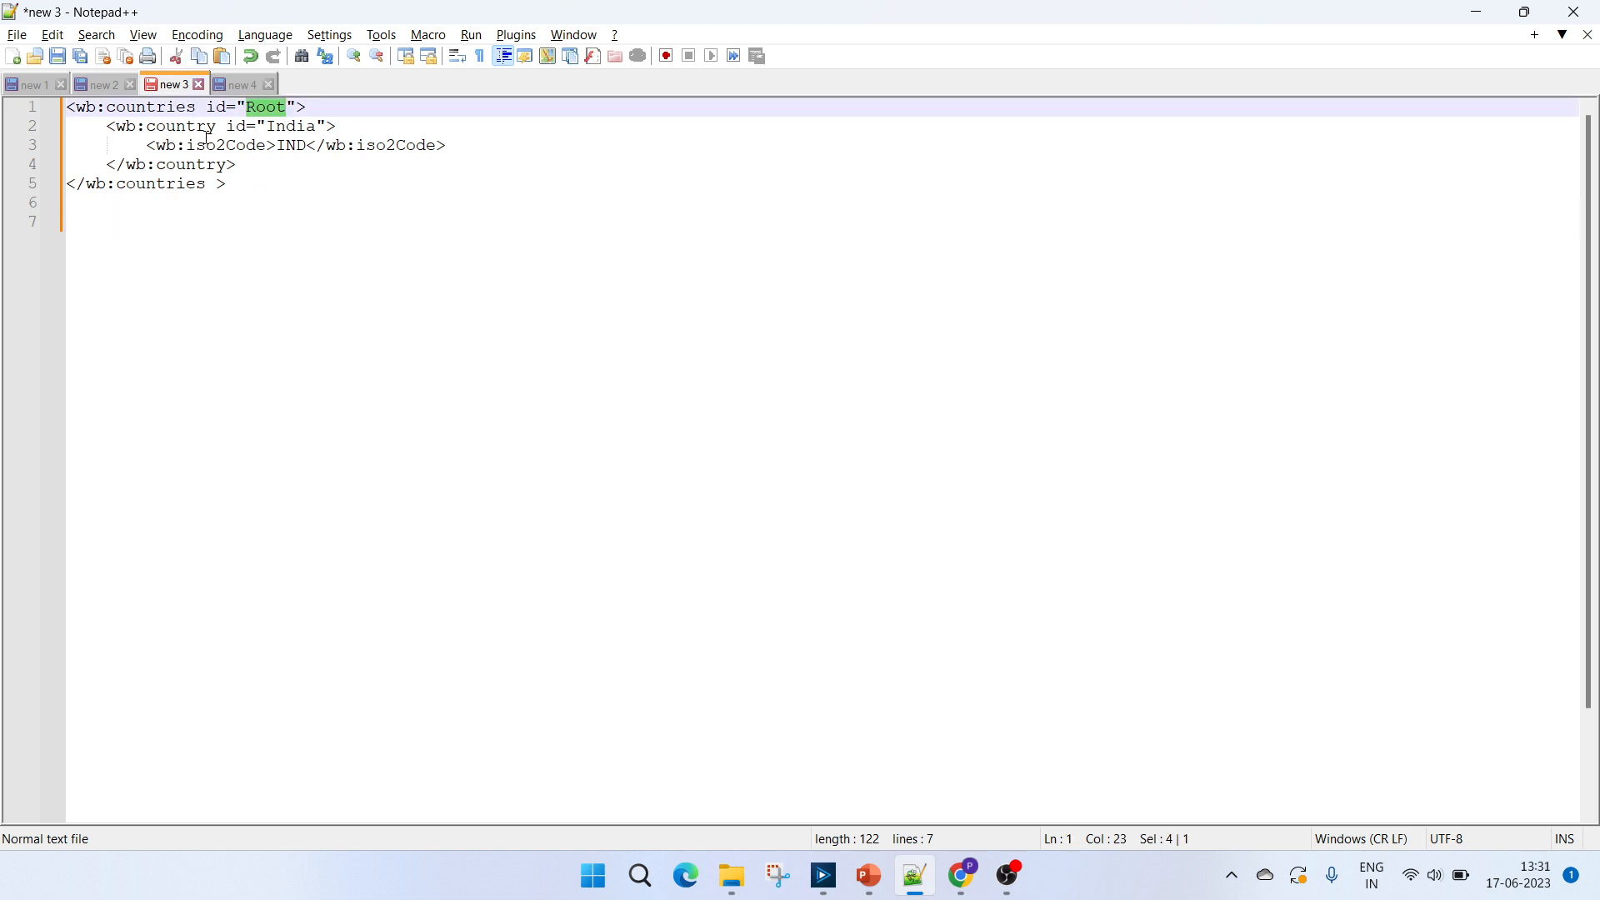
{"action": "left_click", "coordinate": [275, 128]}
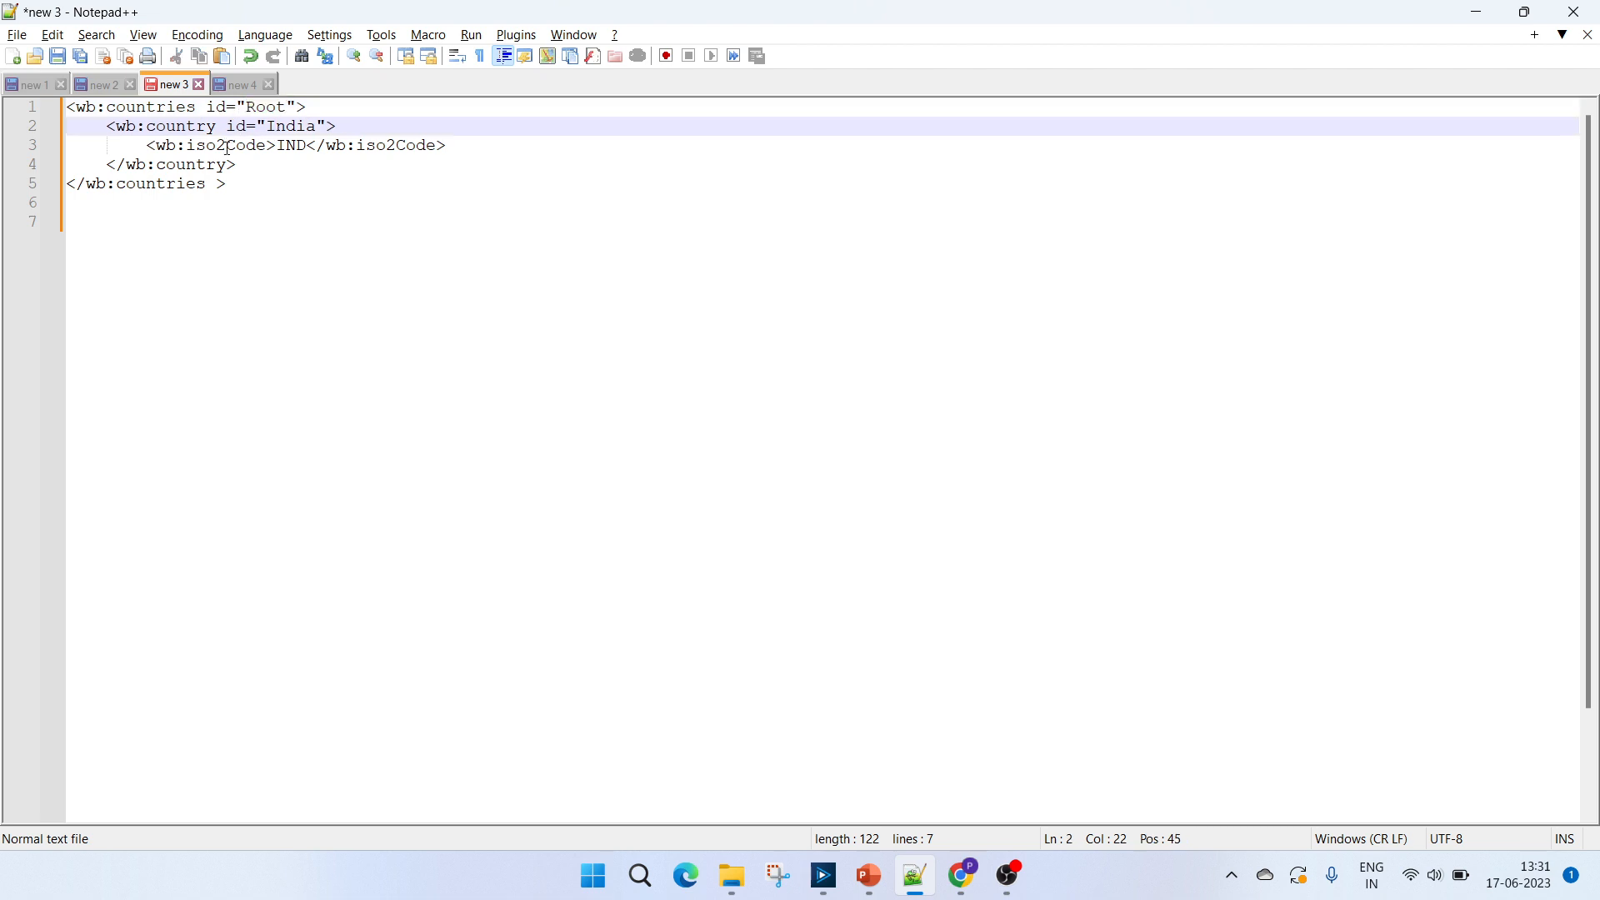
{"action": "left_click", "coordinate": [296, 145]}
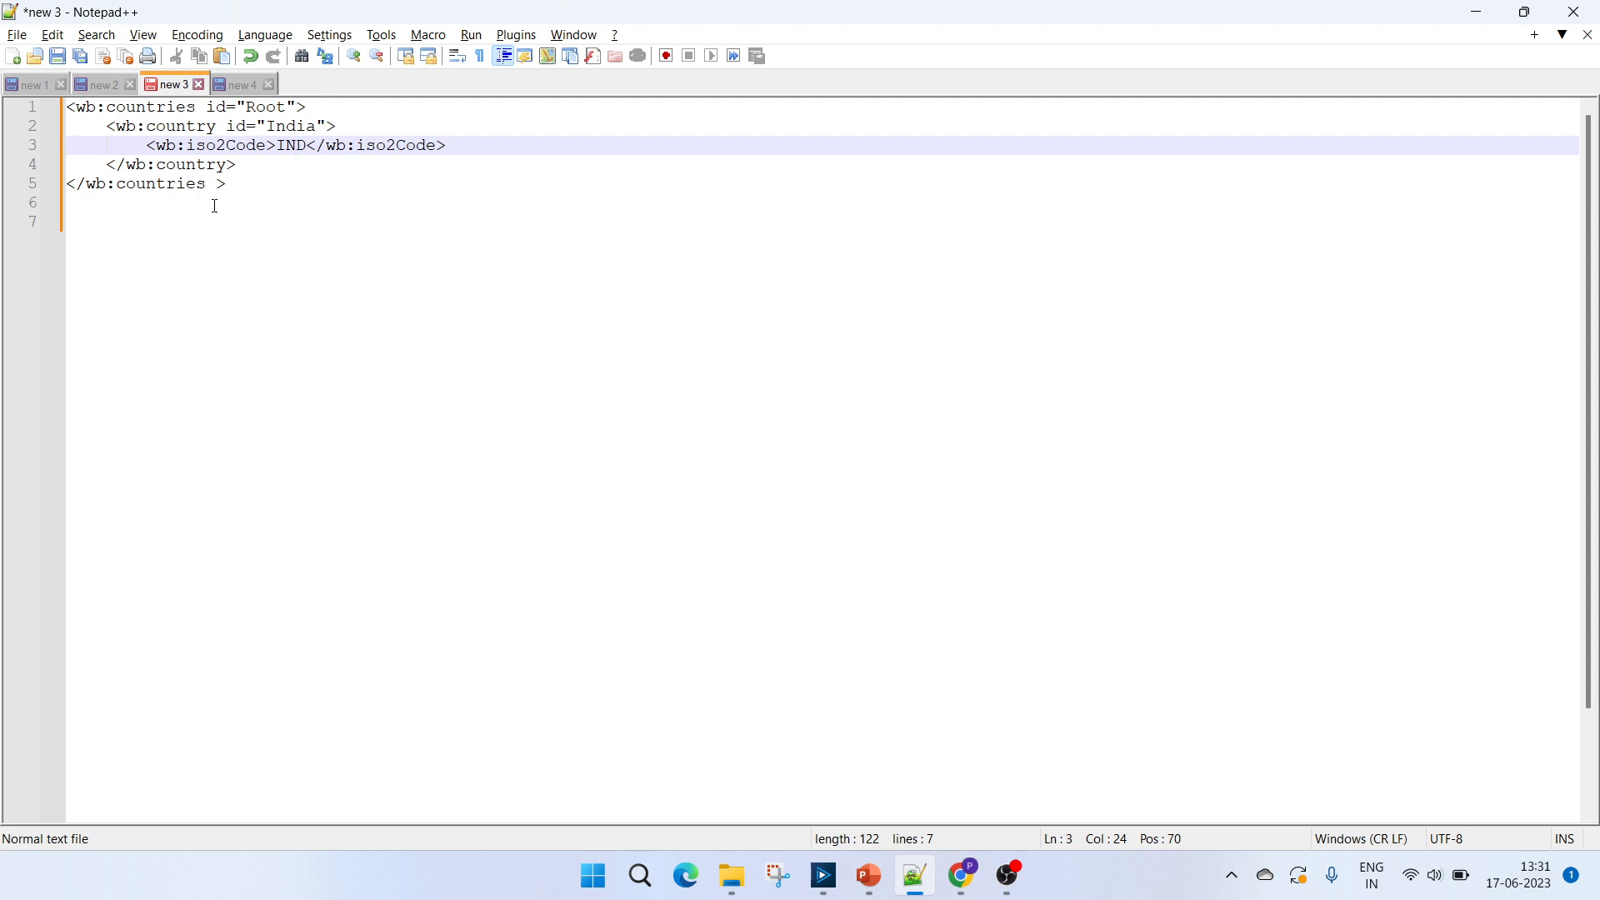
Compare the sample XML's countries element and its Root id with the XML Parse output of scenario1 in Alteryx Designer.
{"action": "key", "text": "alt+Tab"}
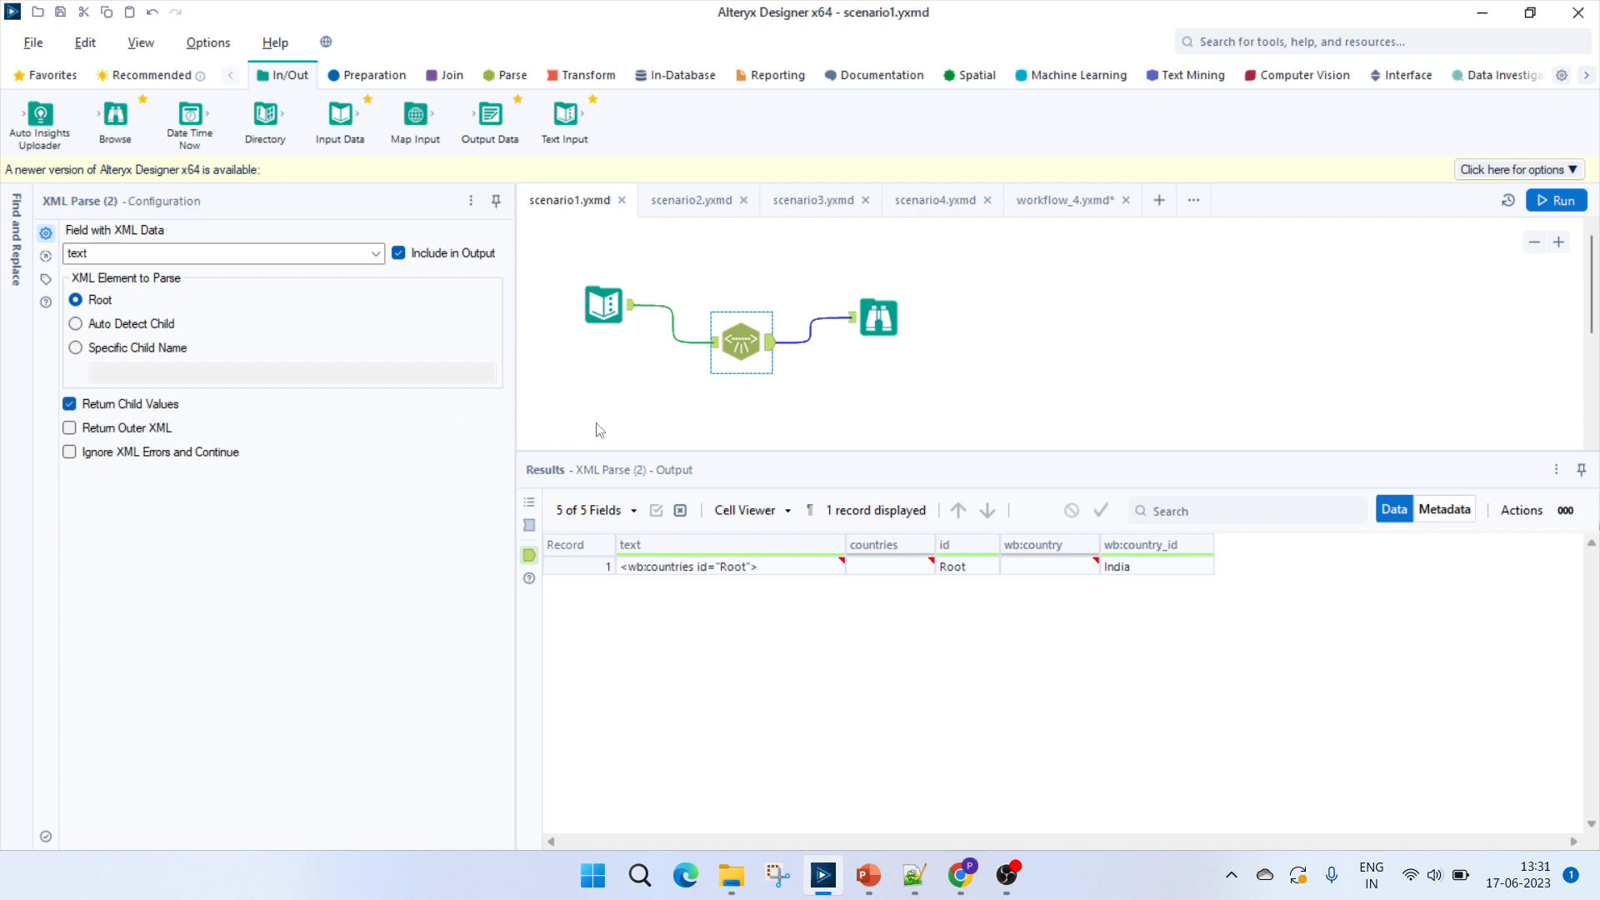
{"action": "mouse_move", "coordinate": [814, 567]}
{"action": "key", "text": "alt+Tab"}
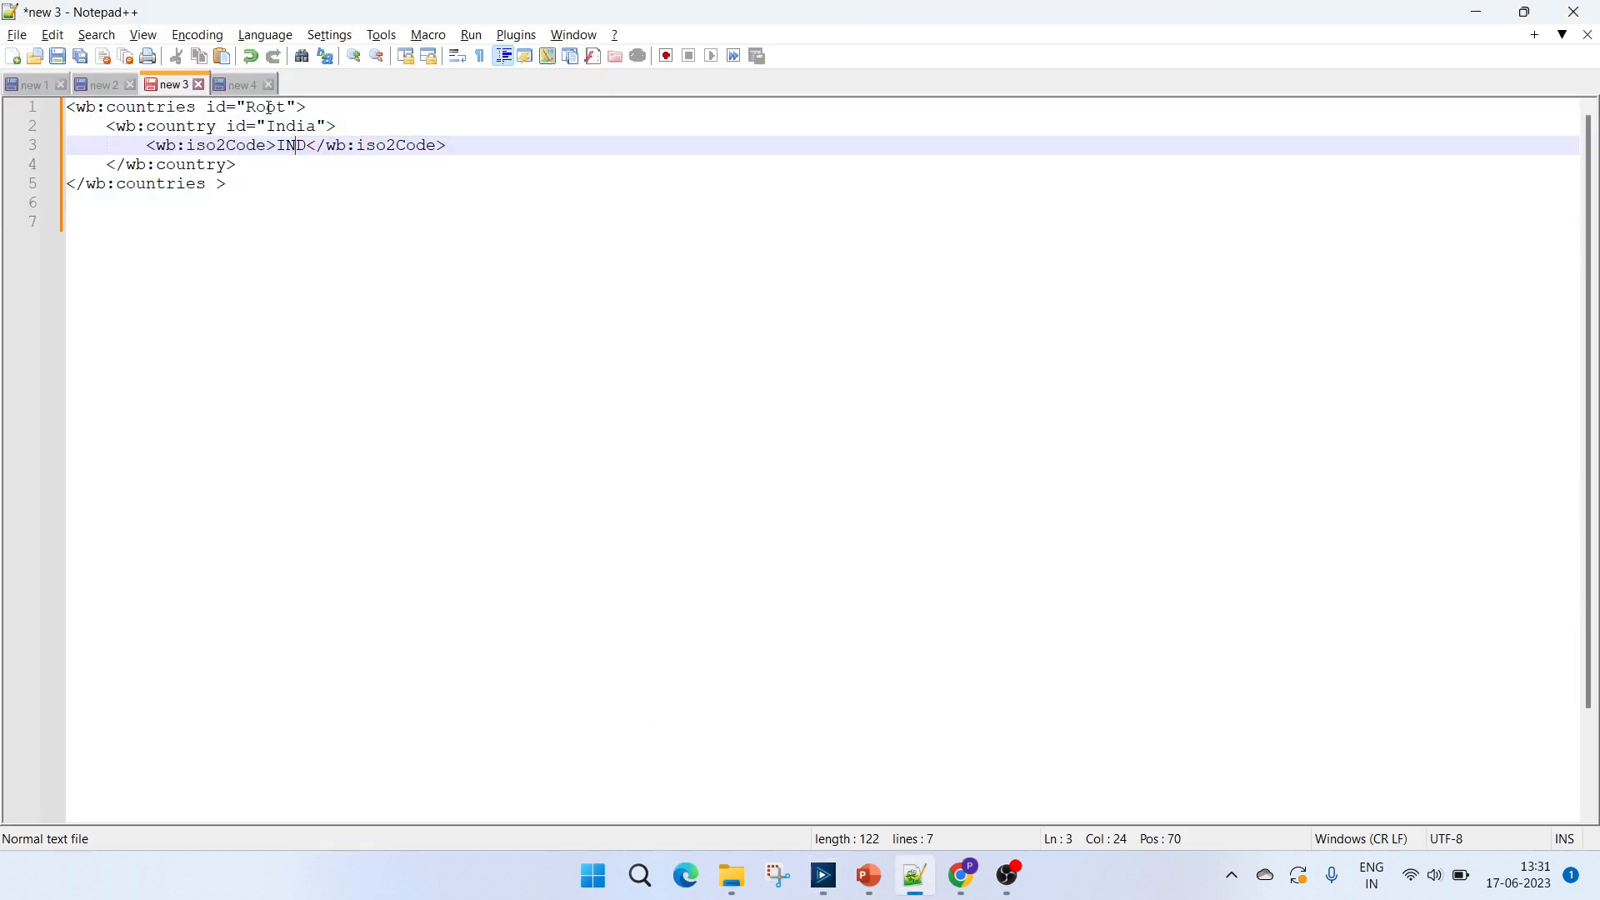
{"action": "double_click", "coordinate": [162, 107]}
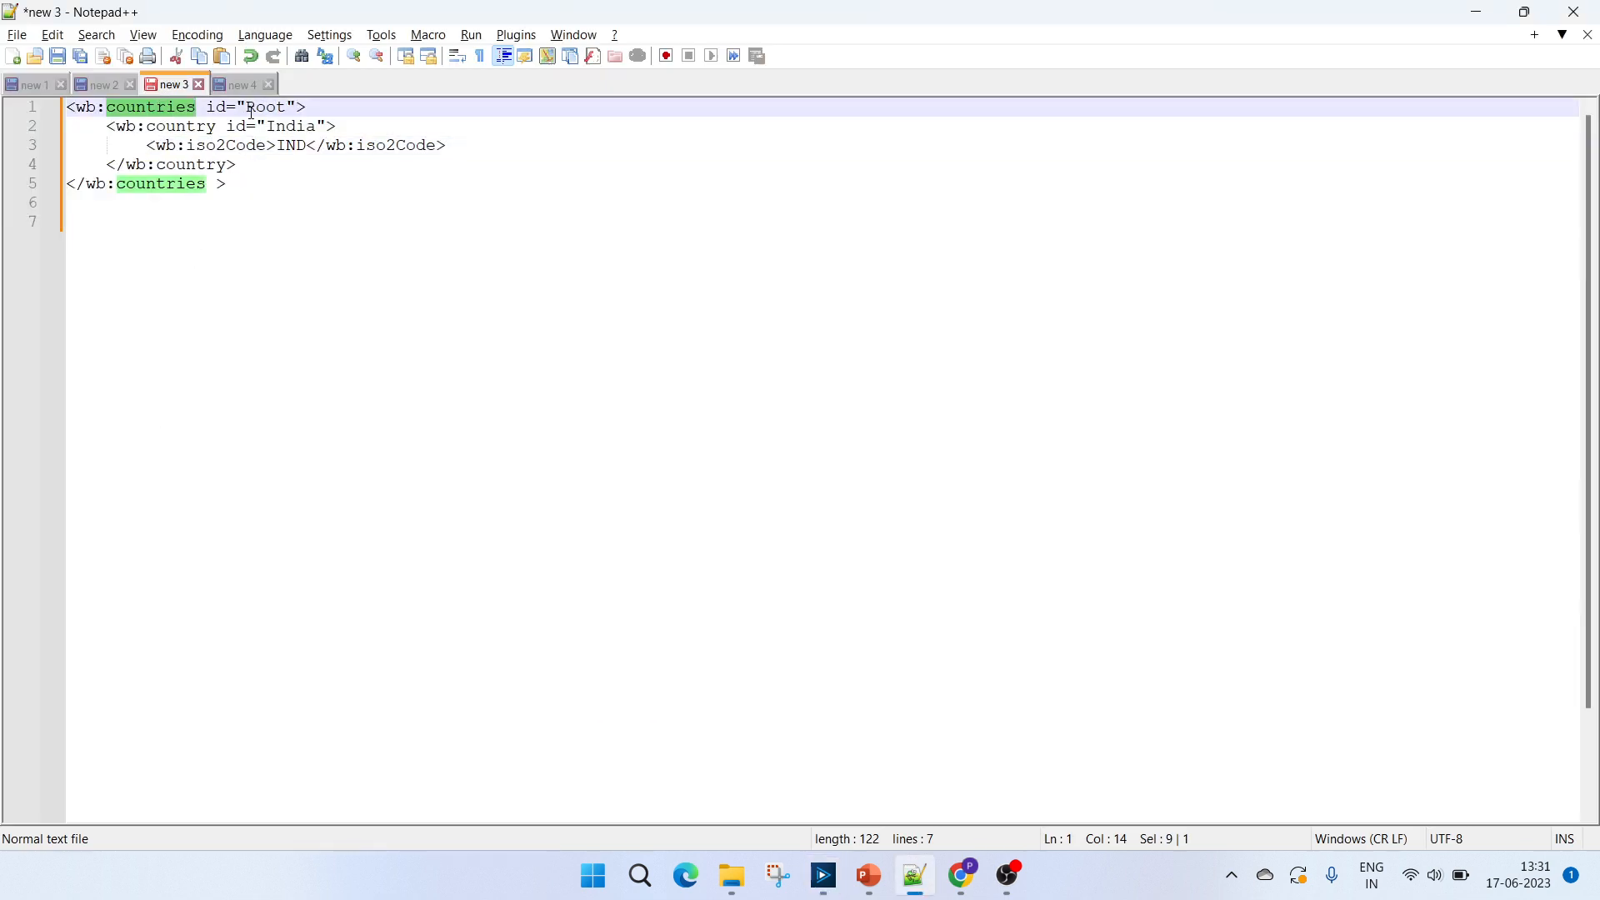
{"action": "double_click", "coordinate": [258, 109]}
{"action": "key", "text": "alt+Tab"}
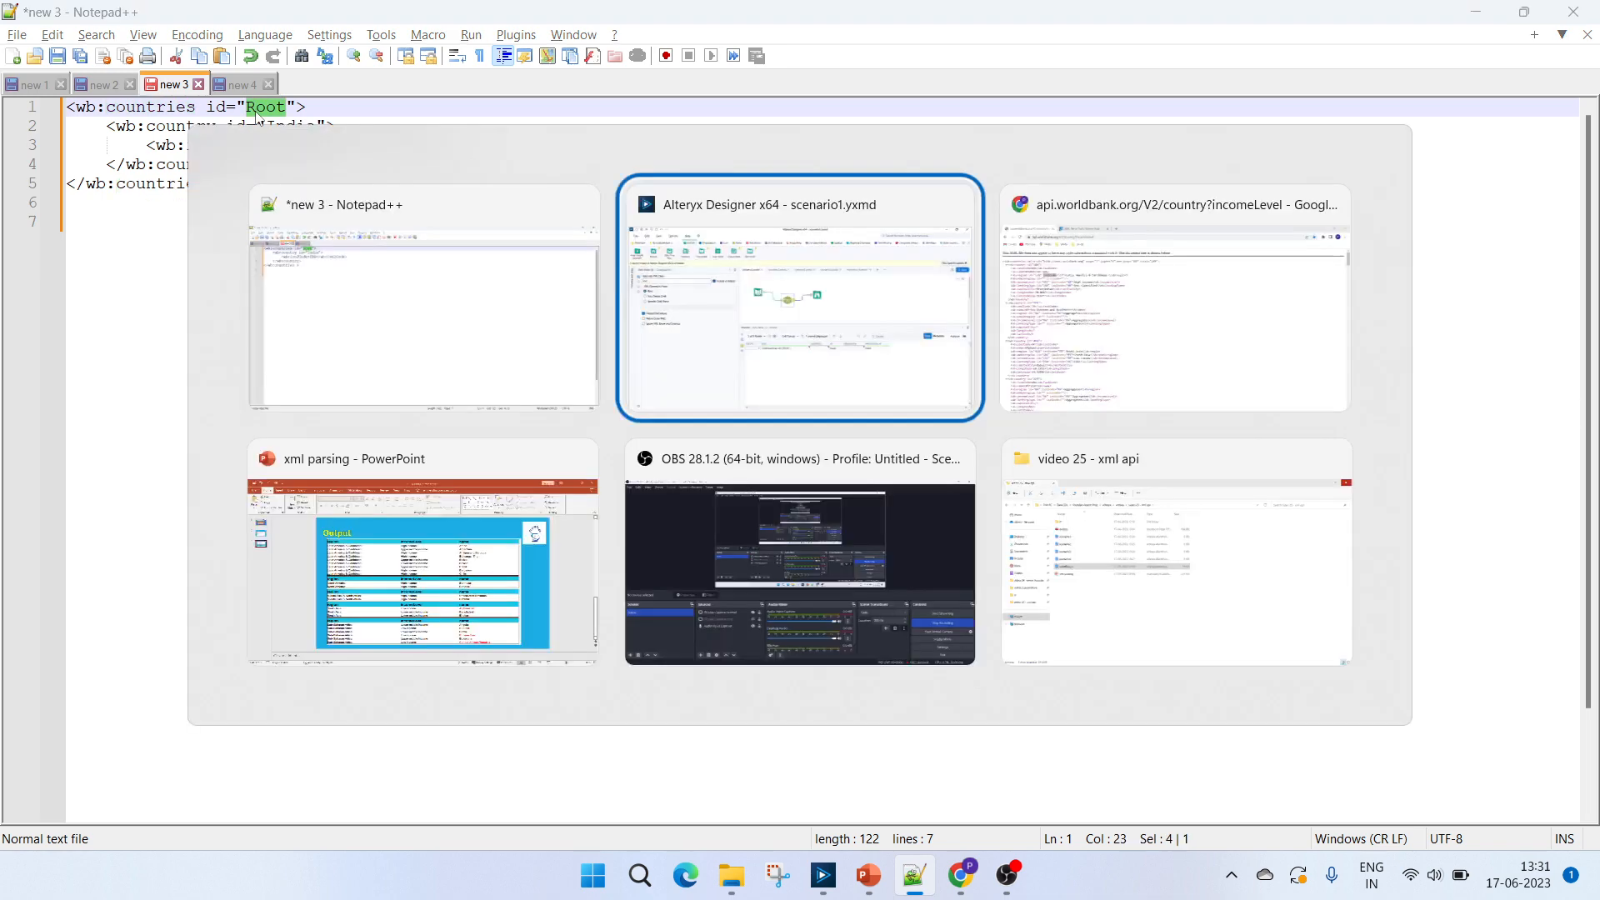
{"action": "key", "text": "alt+Tab"}
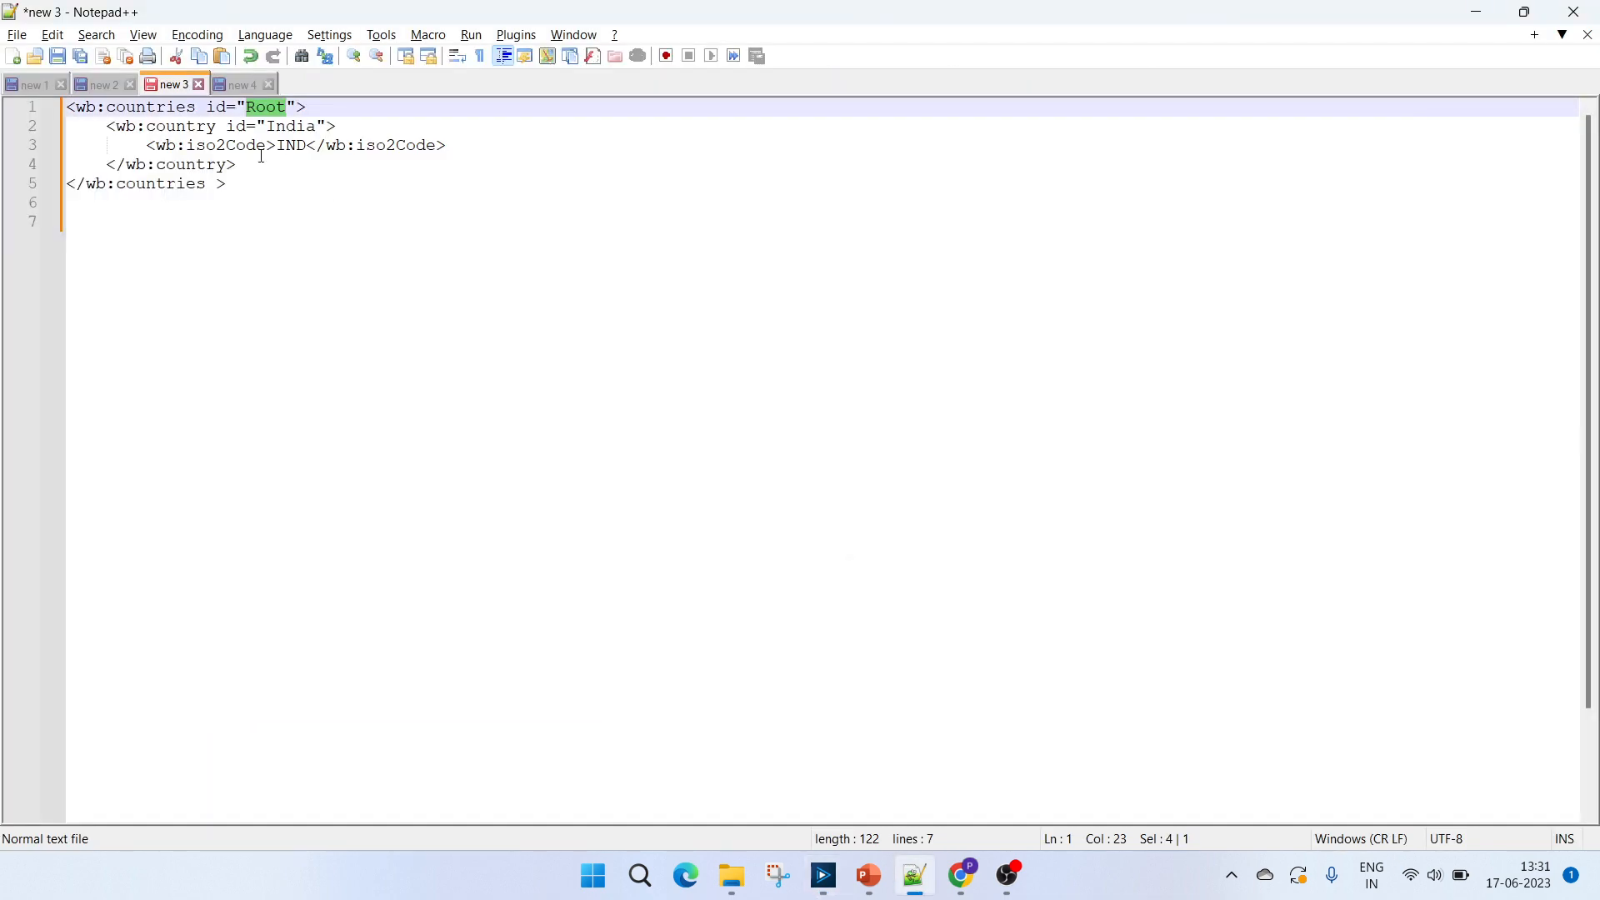
Compare the sample's country and iso2Code elements with the scenario1 output and its Return Child Values option.
{"action": "double_click", "coordinate": [200, 126]}
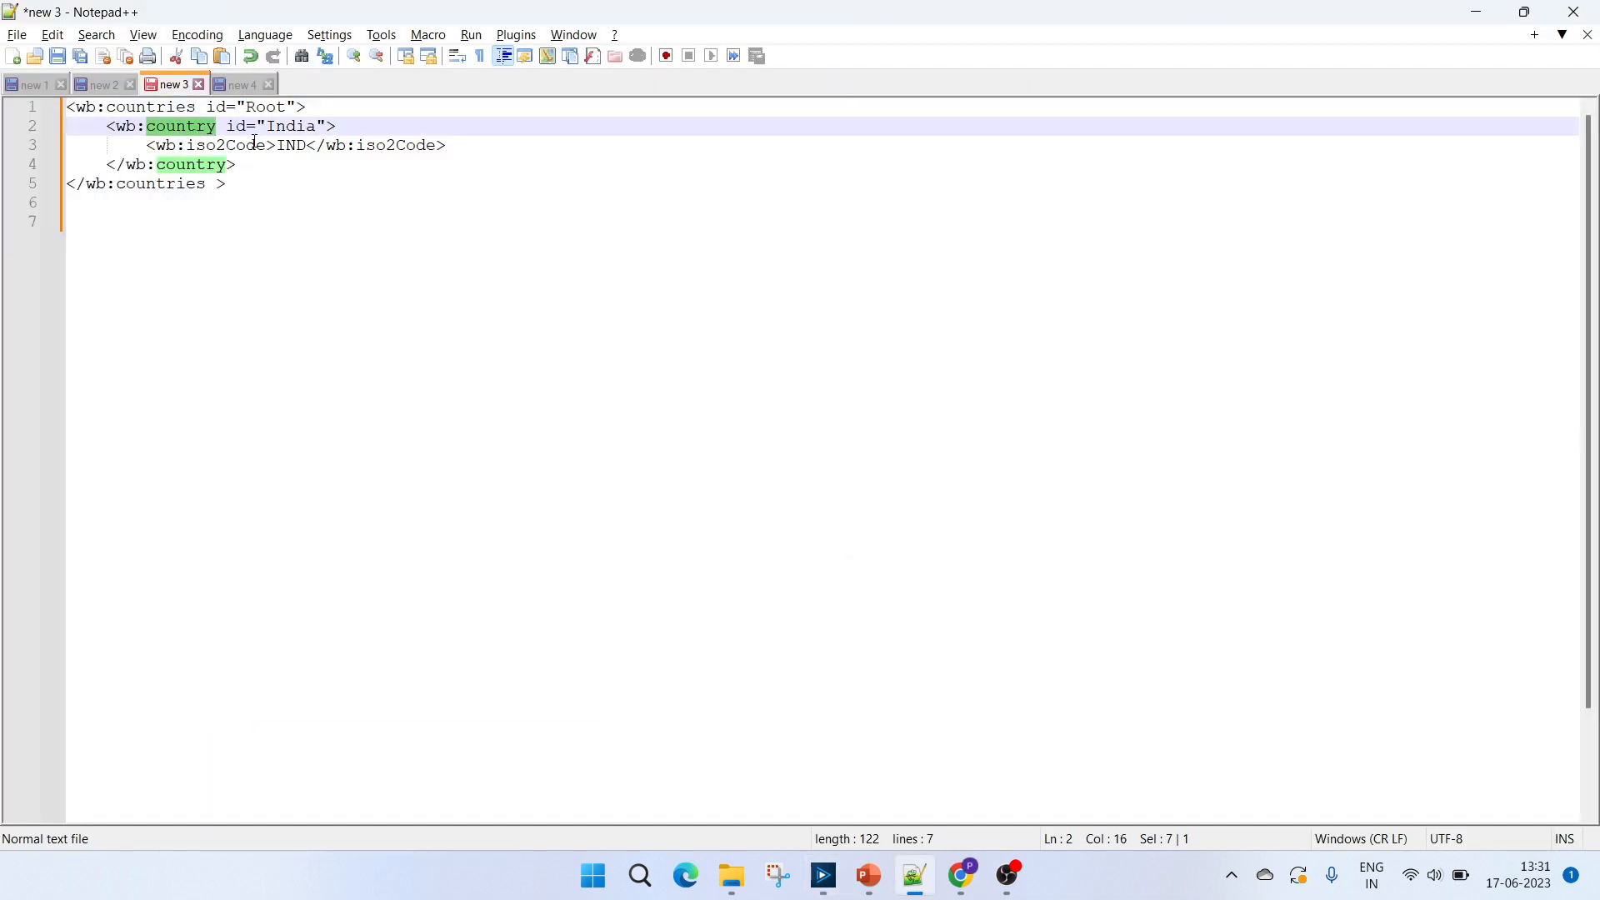
{"action": "key", "text": "alt+Tab"}
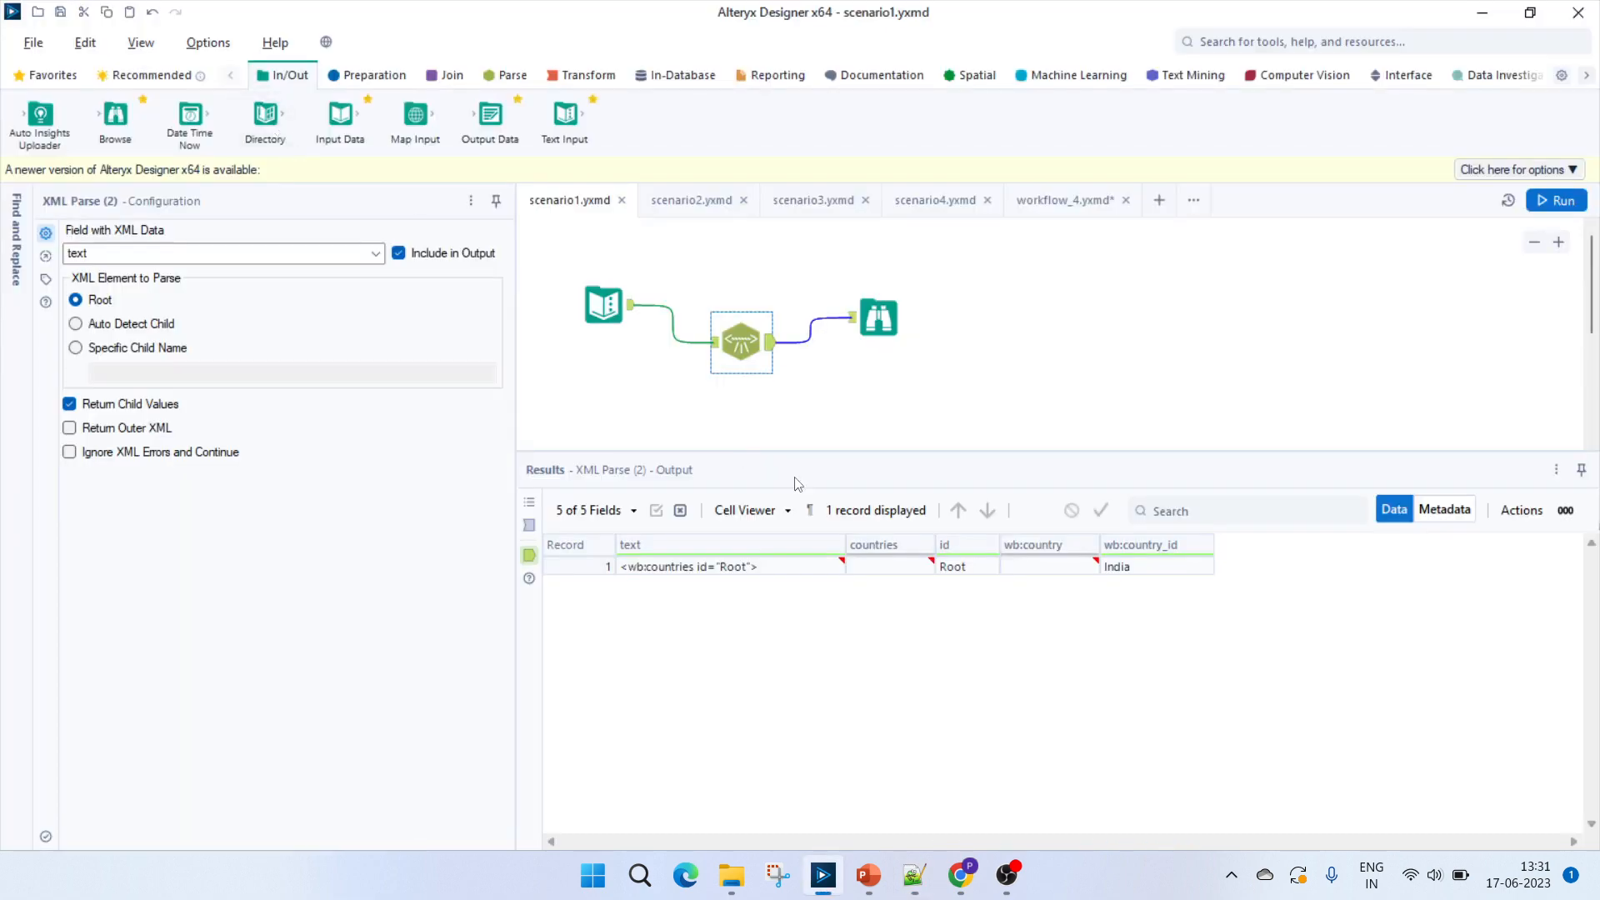
{"action": "key", "text": "alt+Tab"}
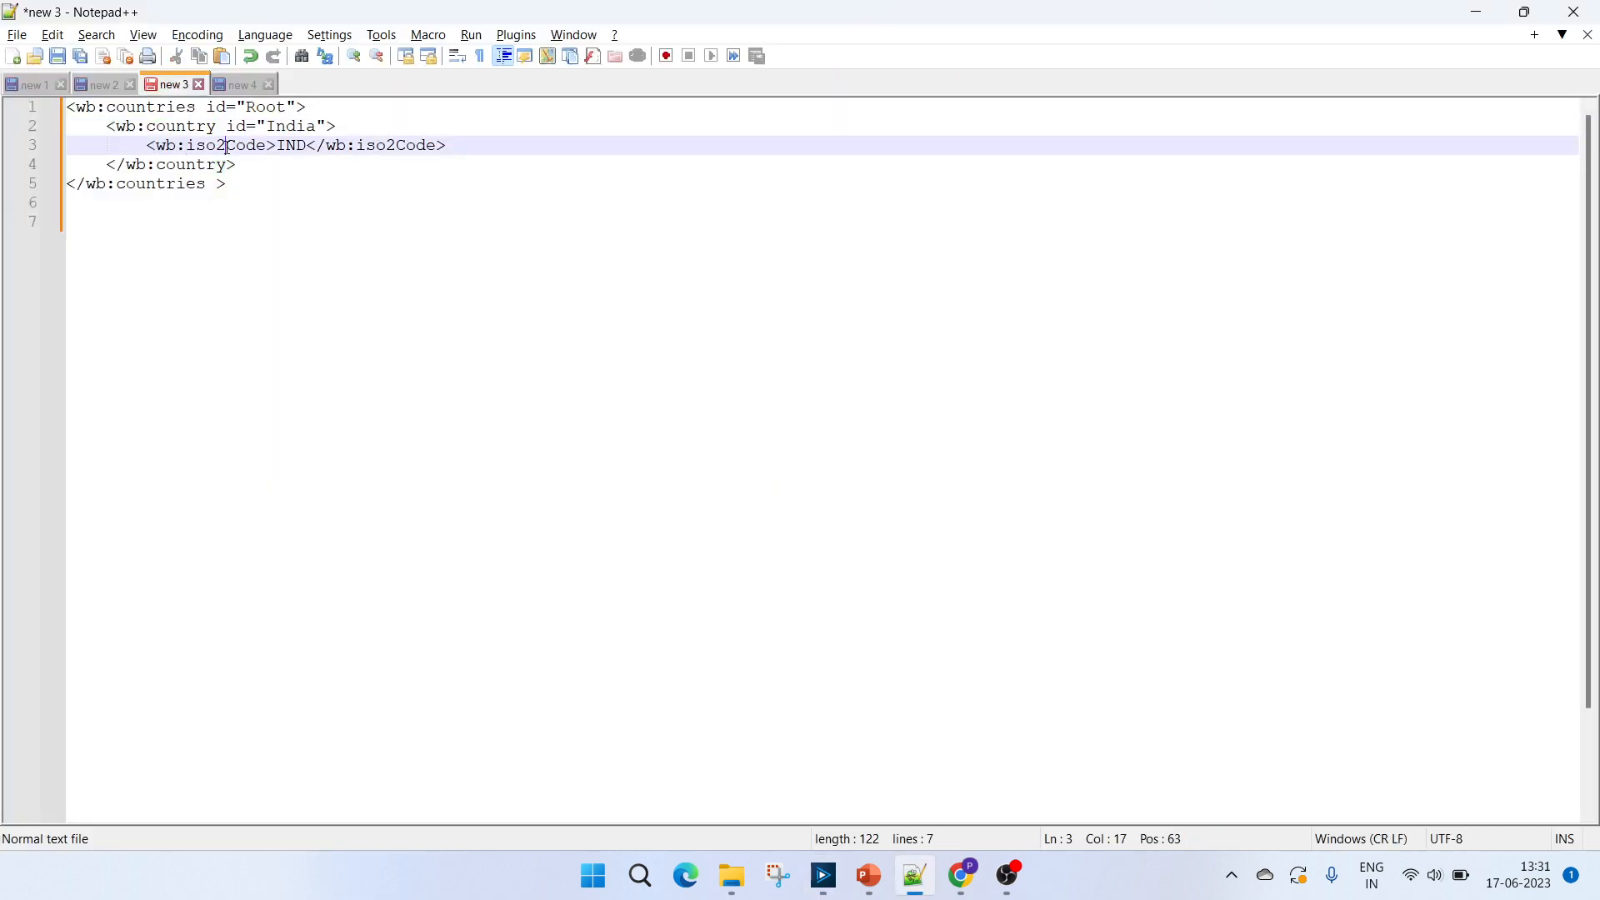
{"action": "double_click", "coordinate": [227, 146]}
{"action": "key", "text": "alt+Tab"}
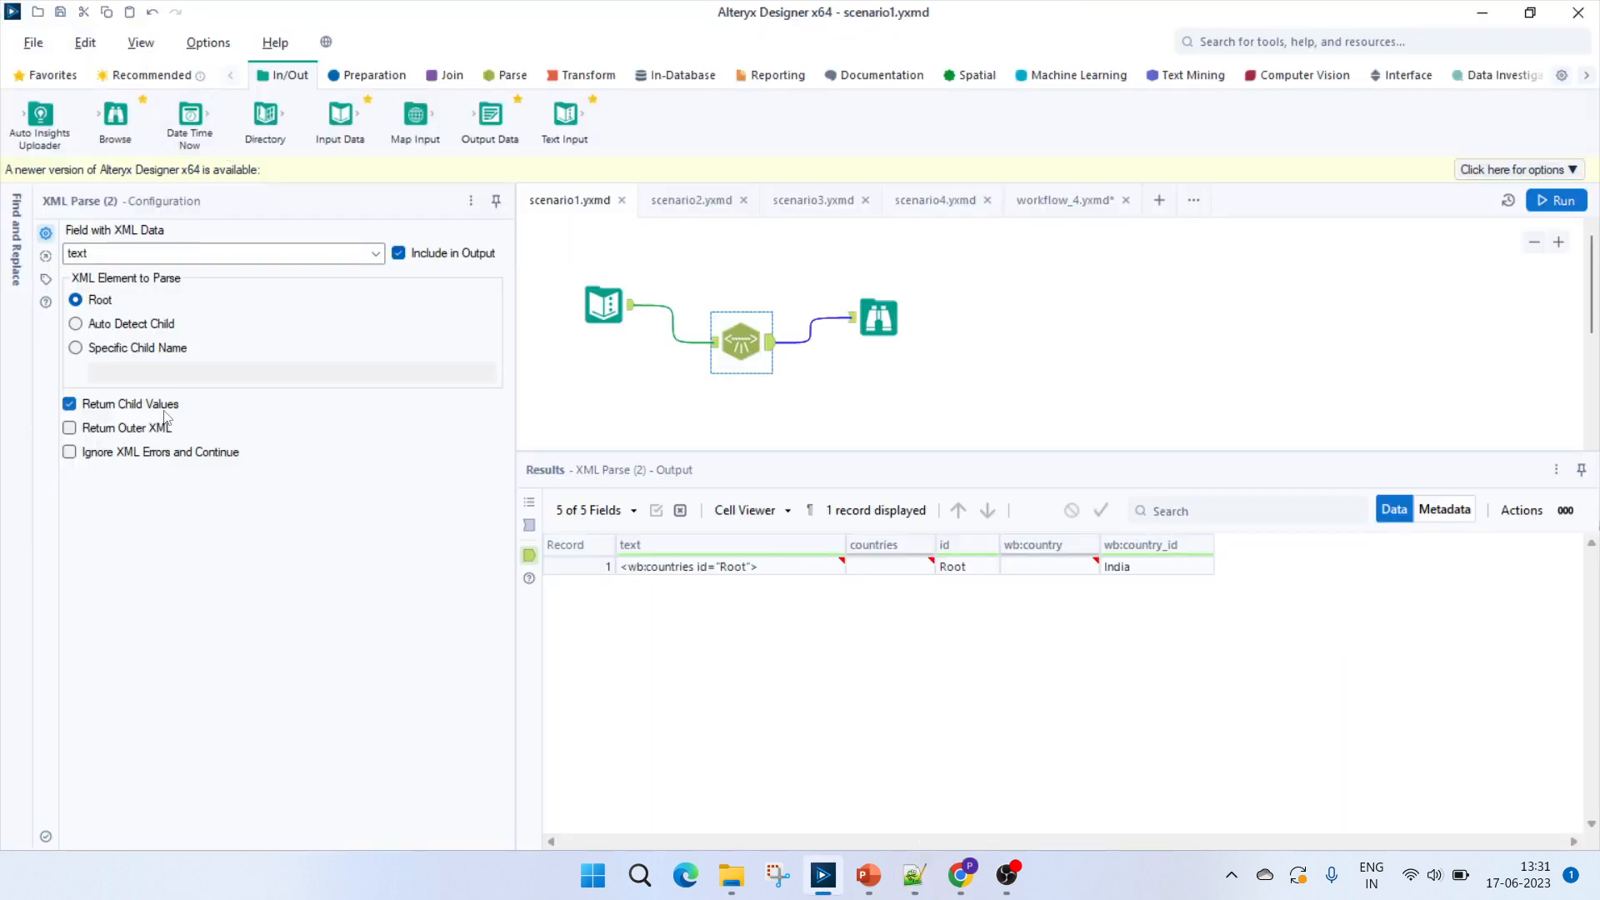
{"action": "key", "text": "alt+Tab"}
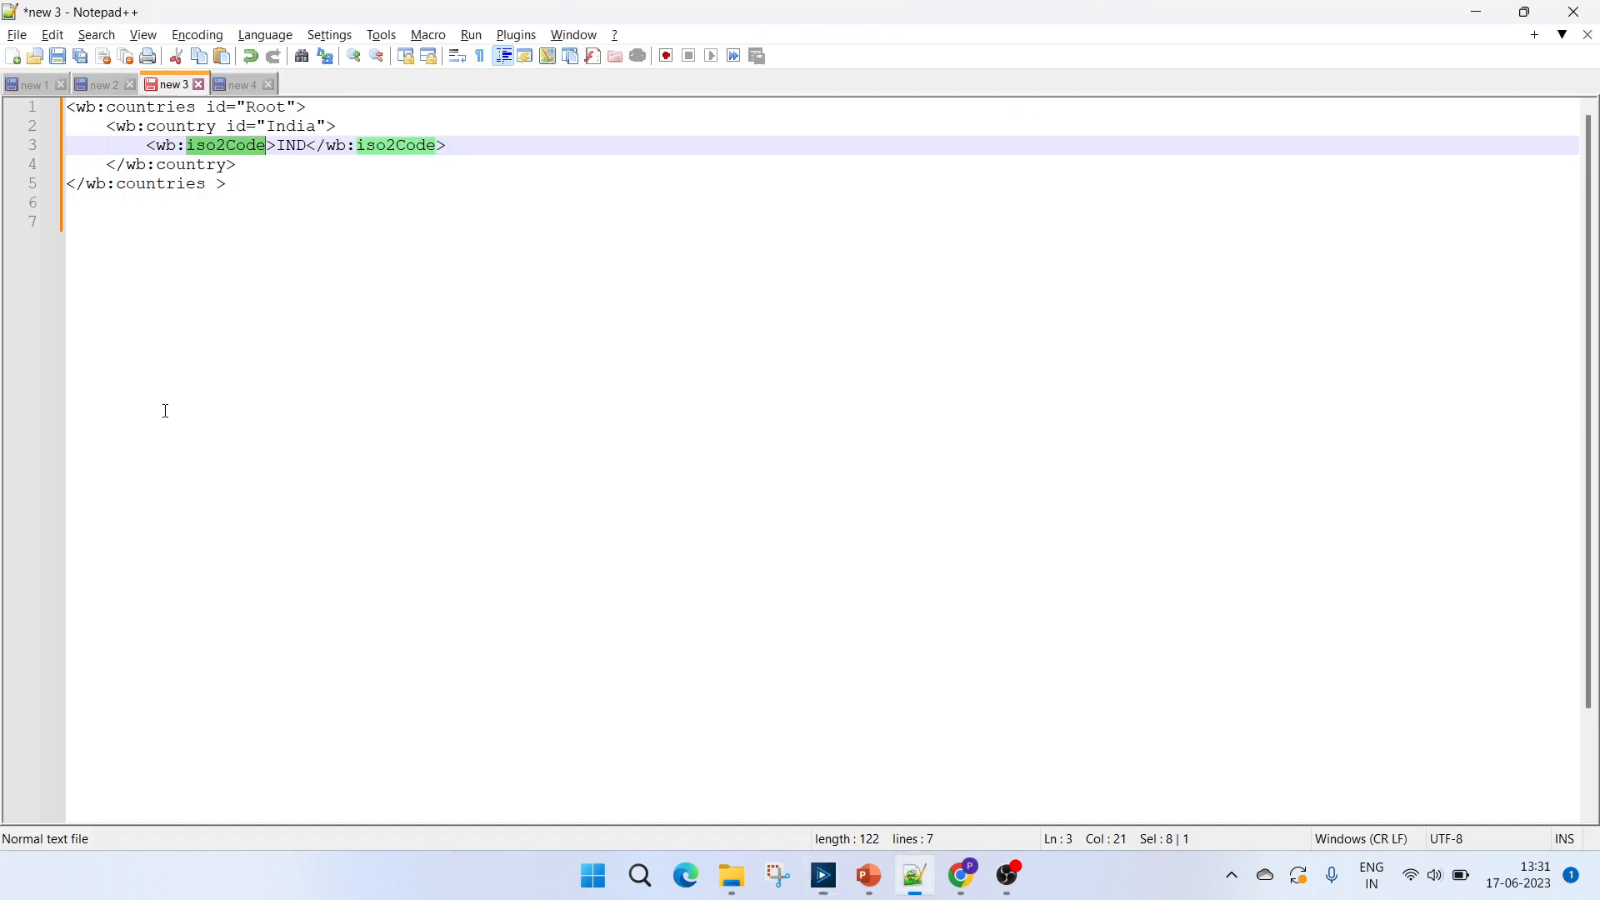
{"action": "left_click", "coordinate": [169, 124]}
{"action": "double_click", "coordinate": [169, 123]}
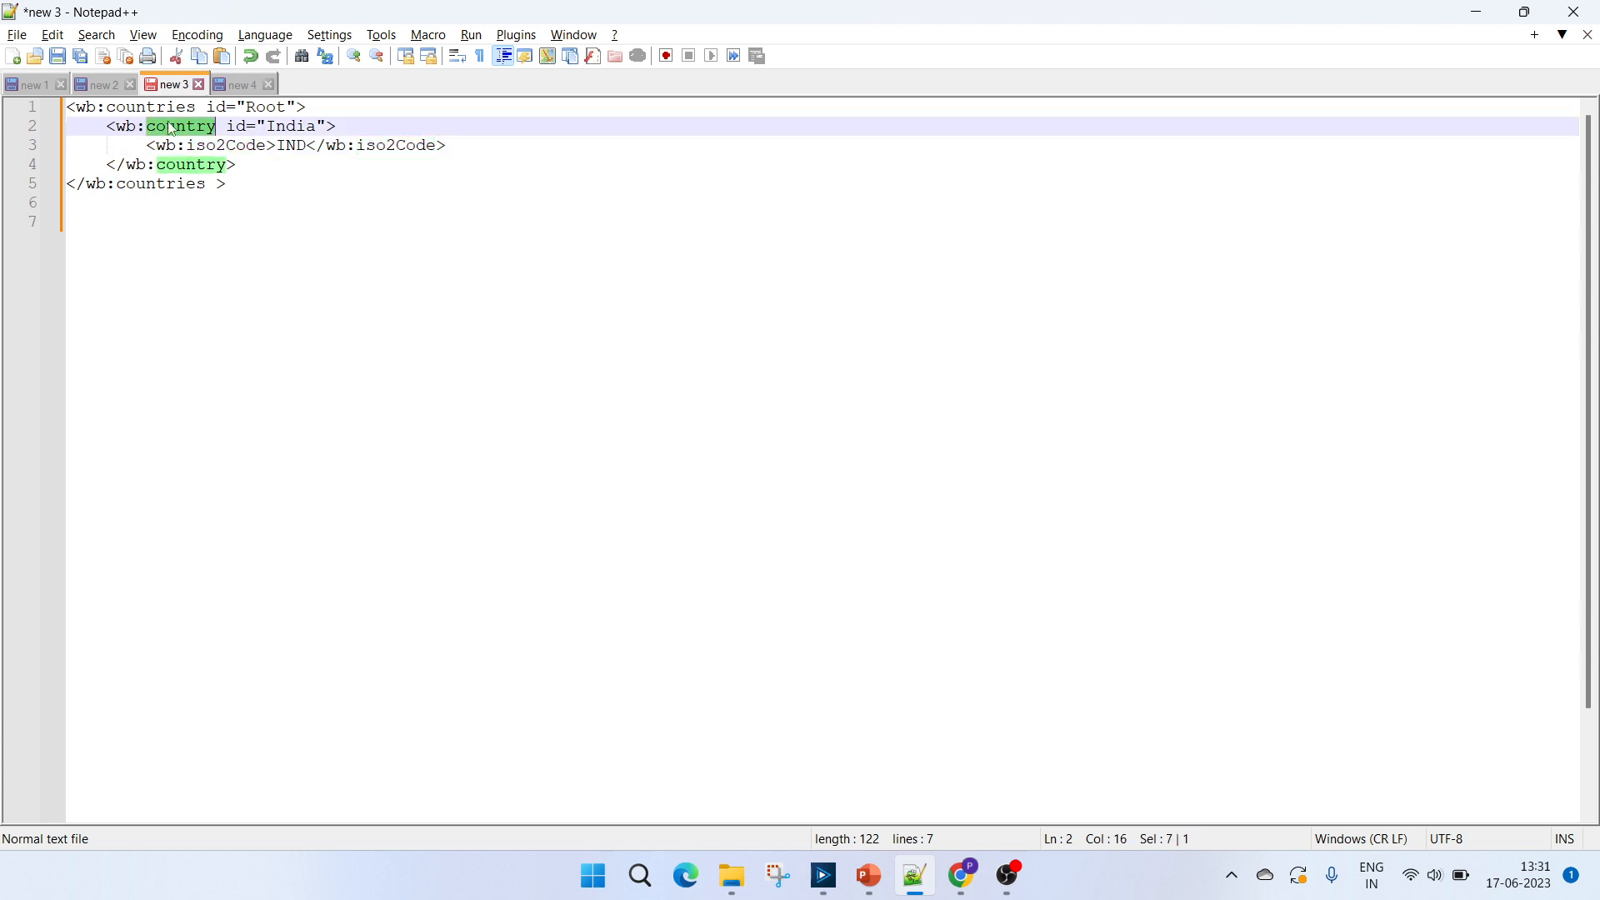
{"action": "key", "text": "alt+Tab"}
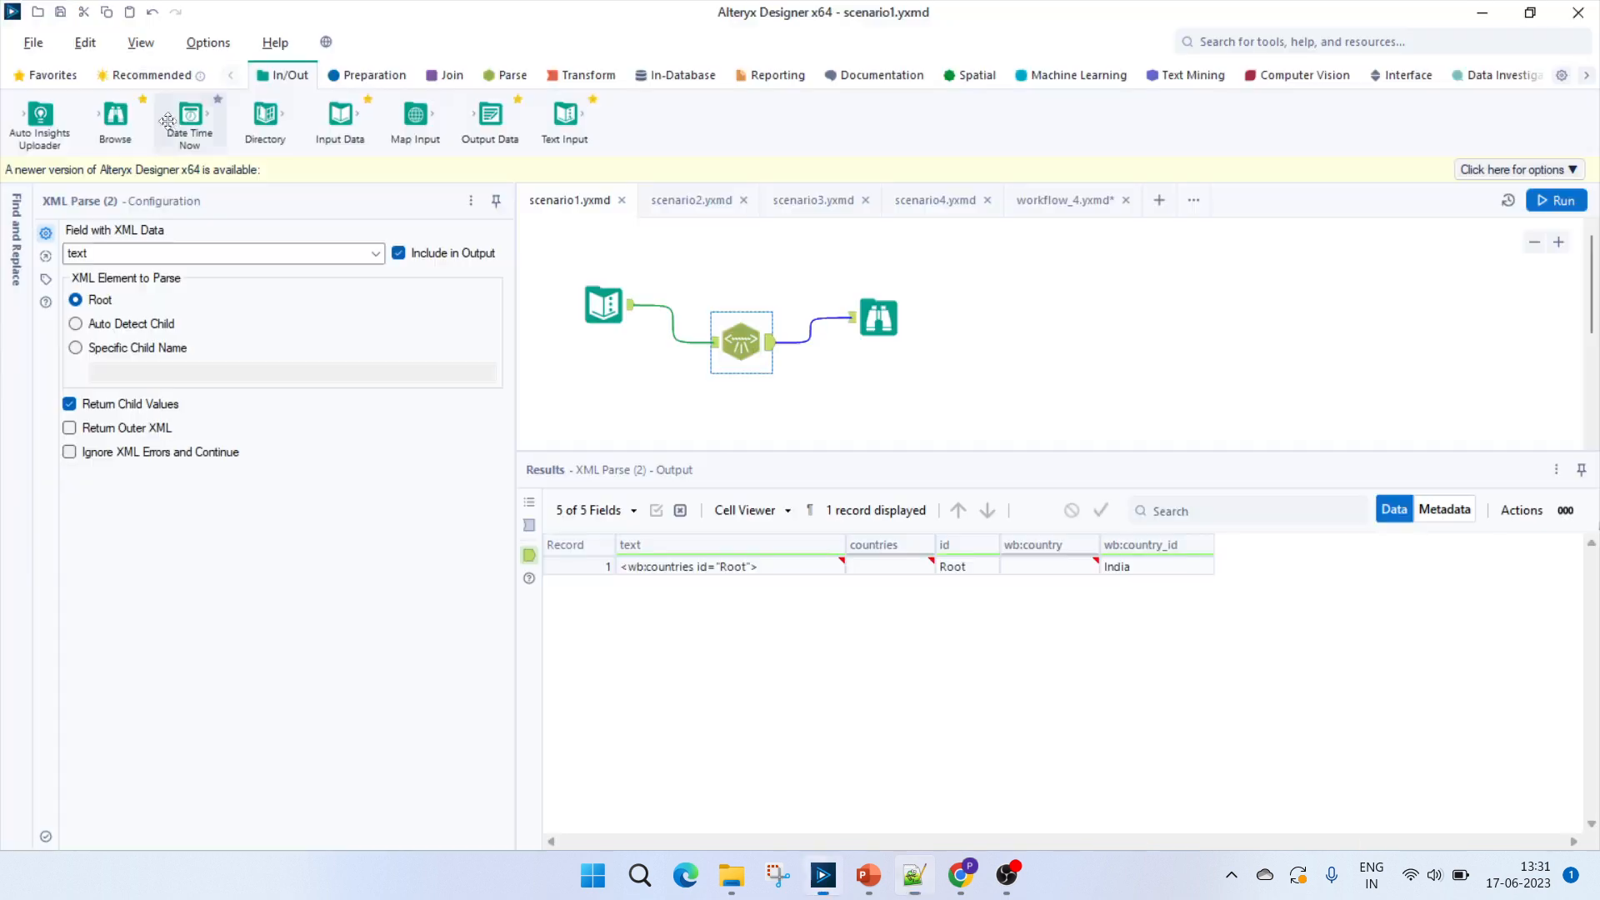
Open the scenario2 workflow and inspect the countries, id and countries_OuterXML cells in the XML Parse output.
{"action": "left_click", "coordinate": [698, 198]}
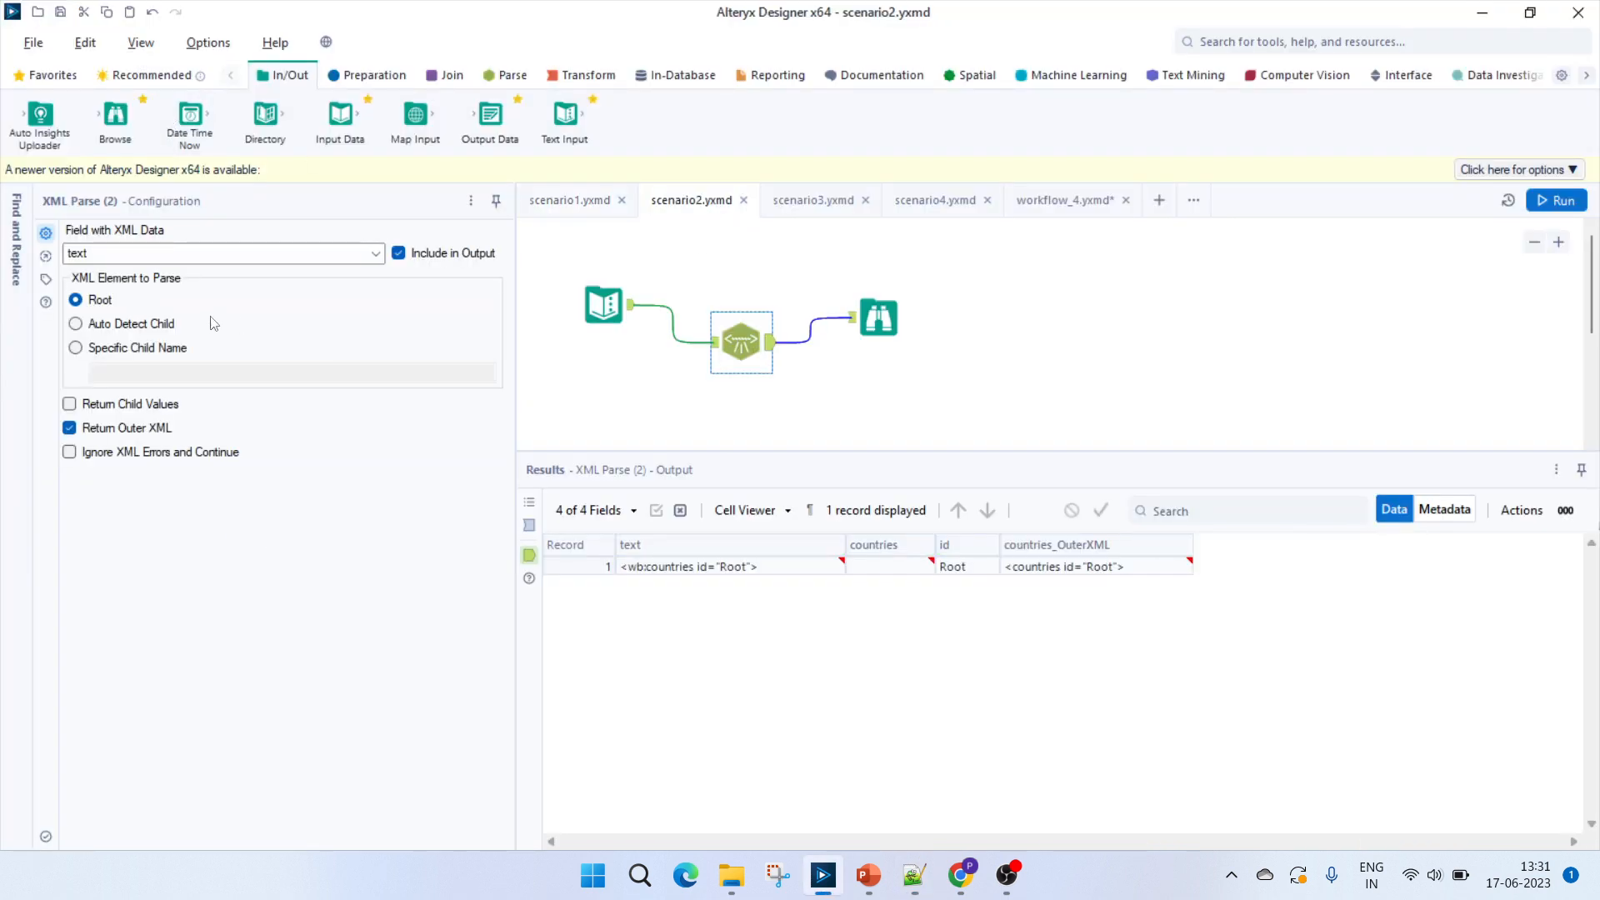
{"action": "left_click", "coordinate": [906, 571]}
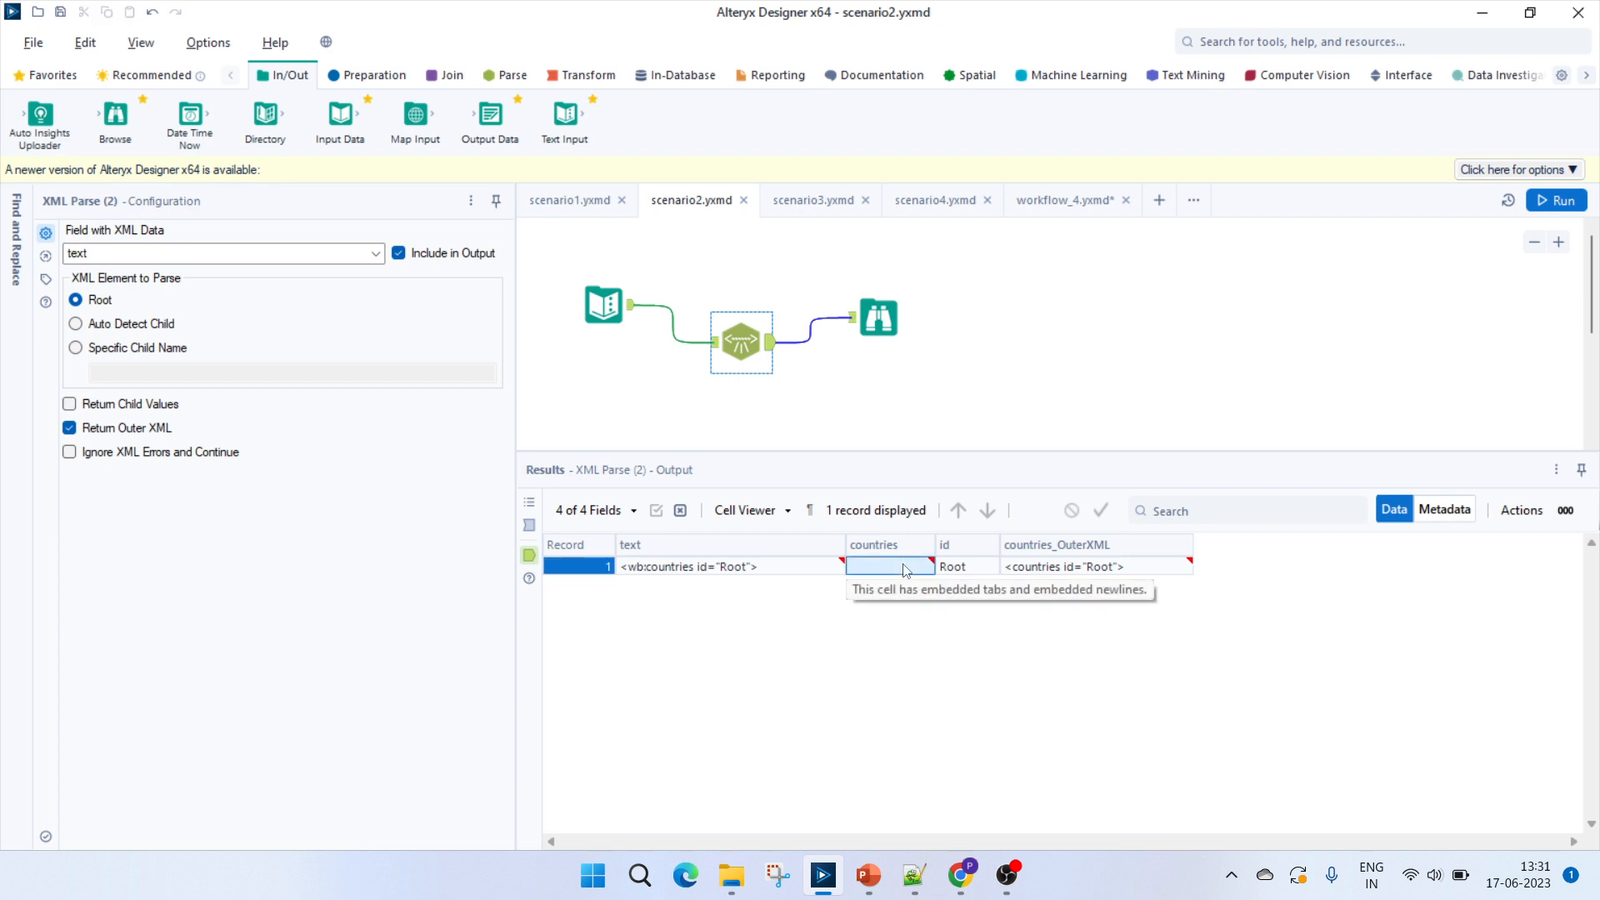
{"action": "left_click", "coordinate": [967, 569]}
{"action": "mouse_move", "coordinate": [879, 569]}
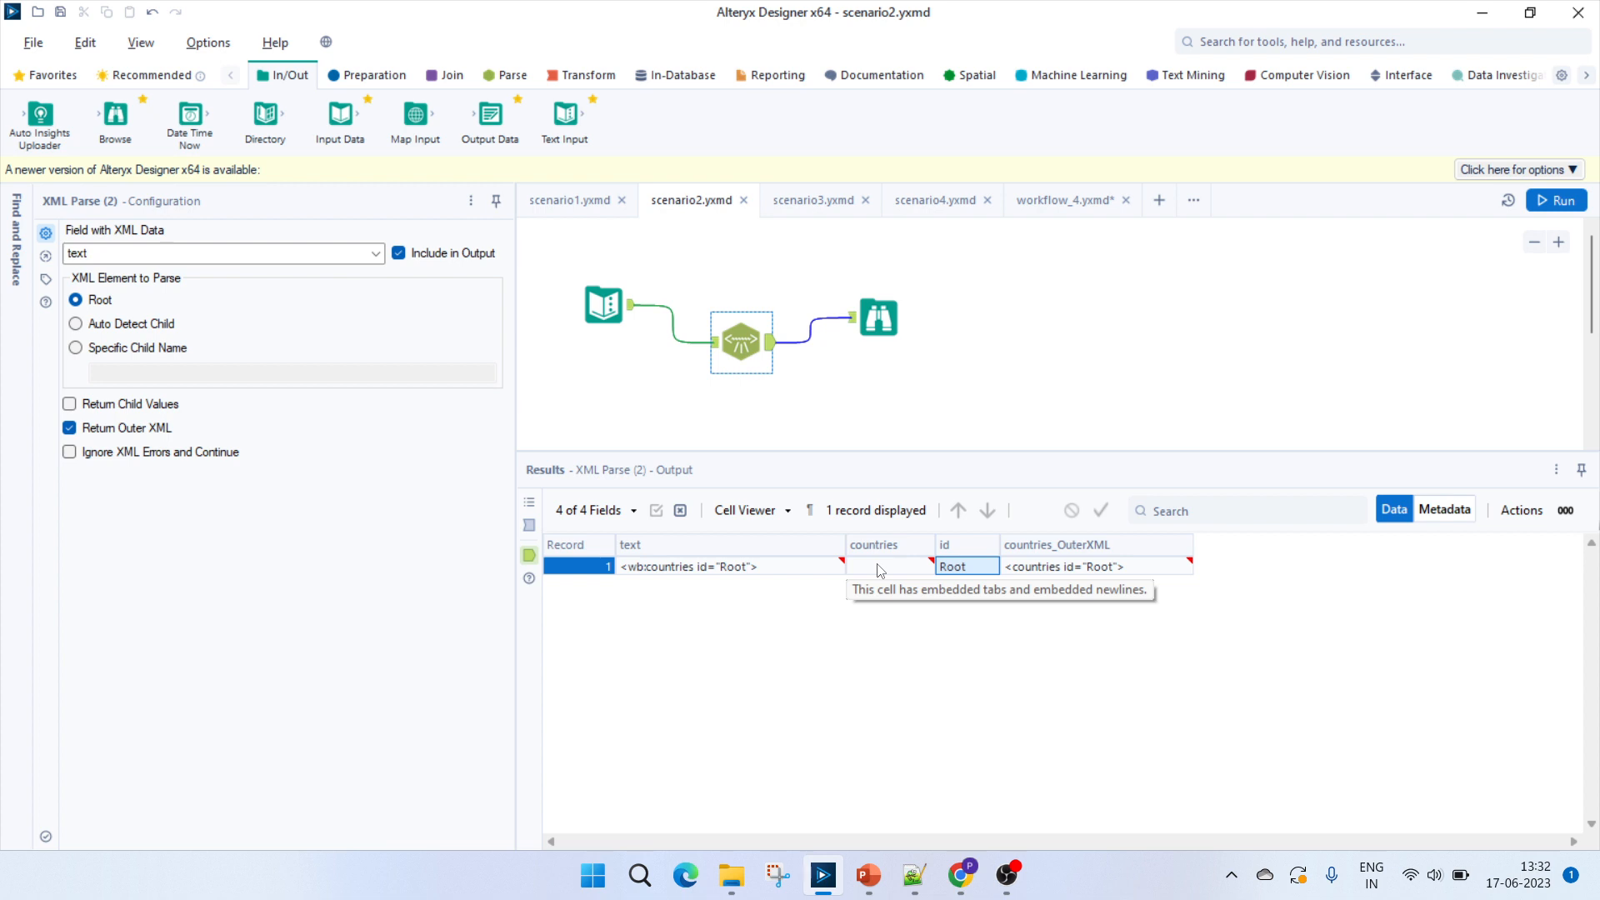
{"action": "left_click", "coordinate": [1063, 569]}
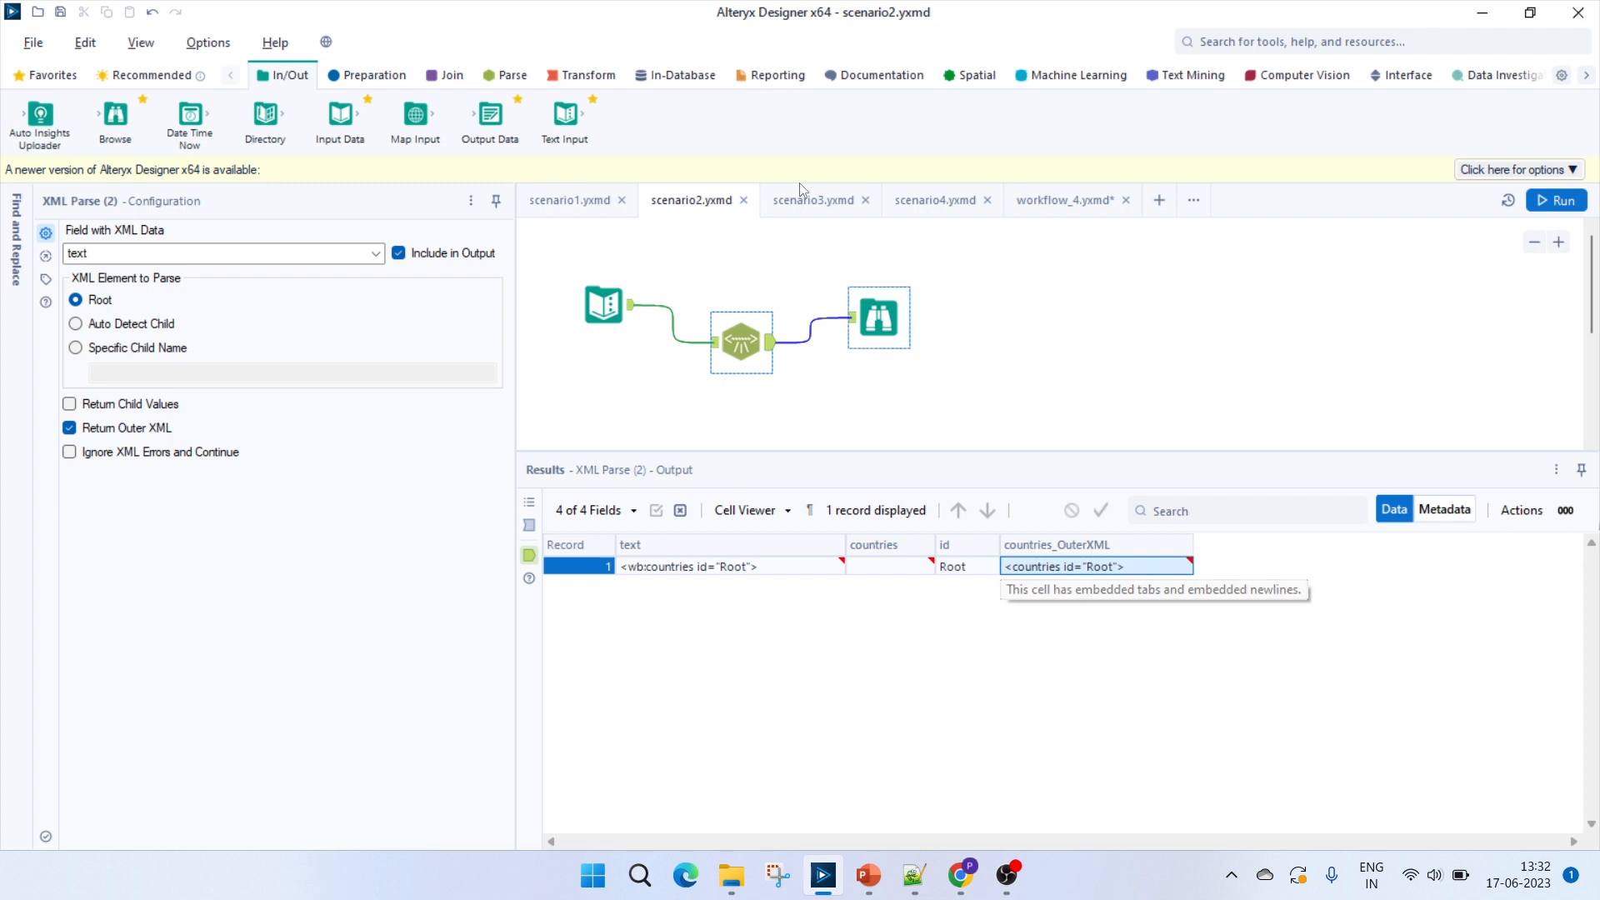
Open the scenario3 workflow and check the Auto Detect Child rule in the XML Parse Tool help page.
{"action": "left_click", "coordinate": [809, 205]}
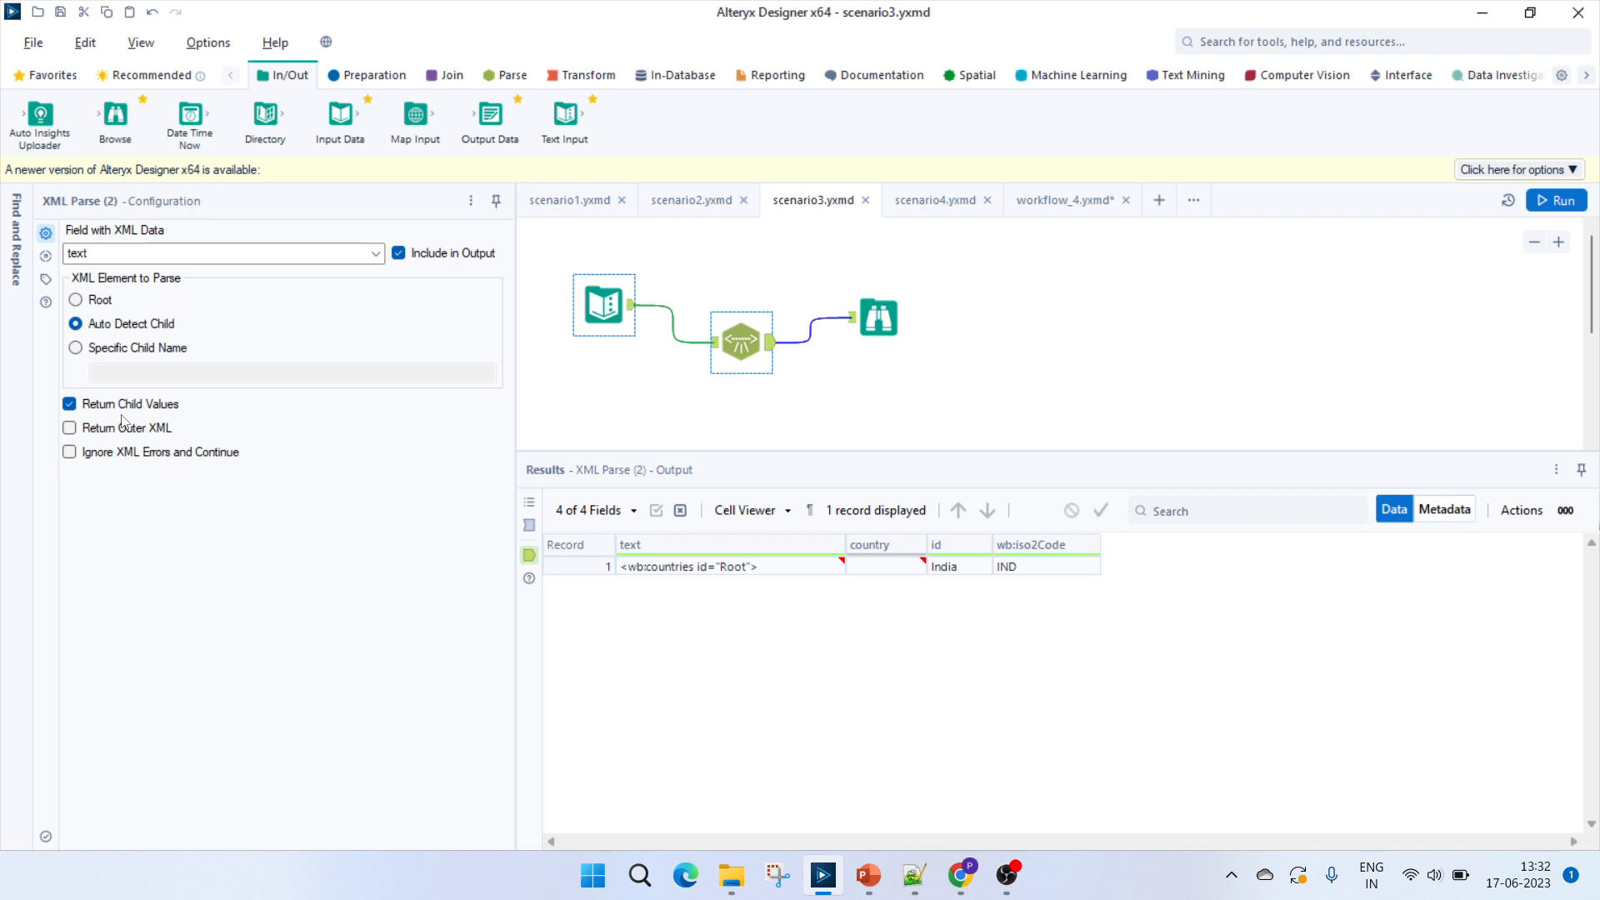
{"action": "left_click", "coordinate": [966, 872]}
{"action": "left_click", "coordinate": [417, 20]}
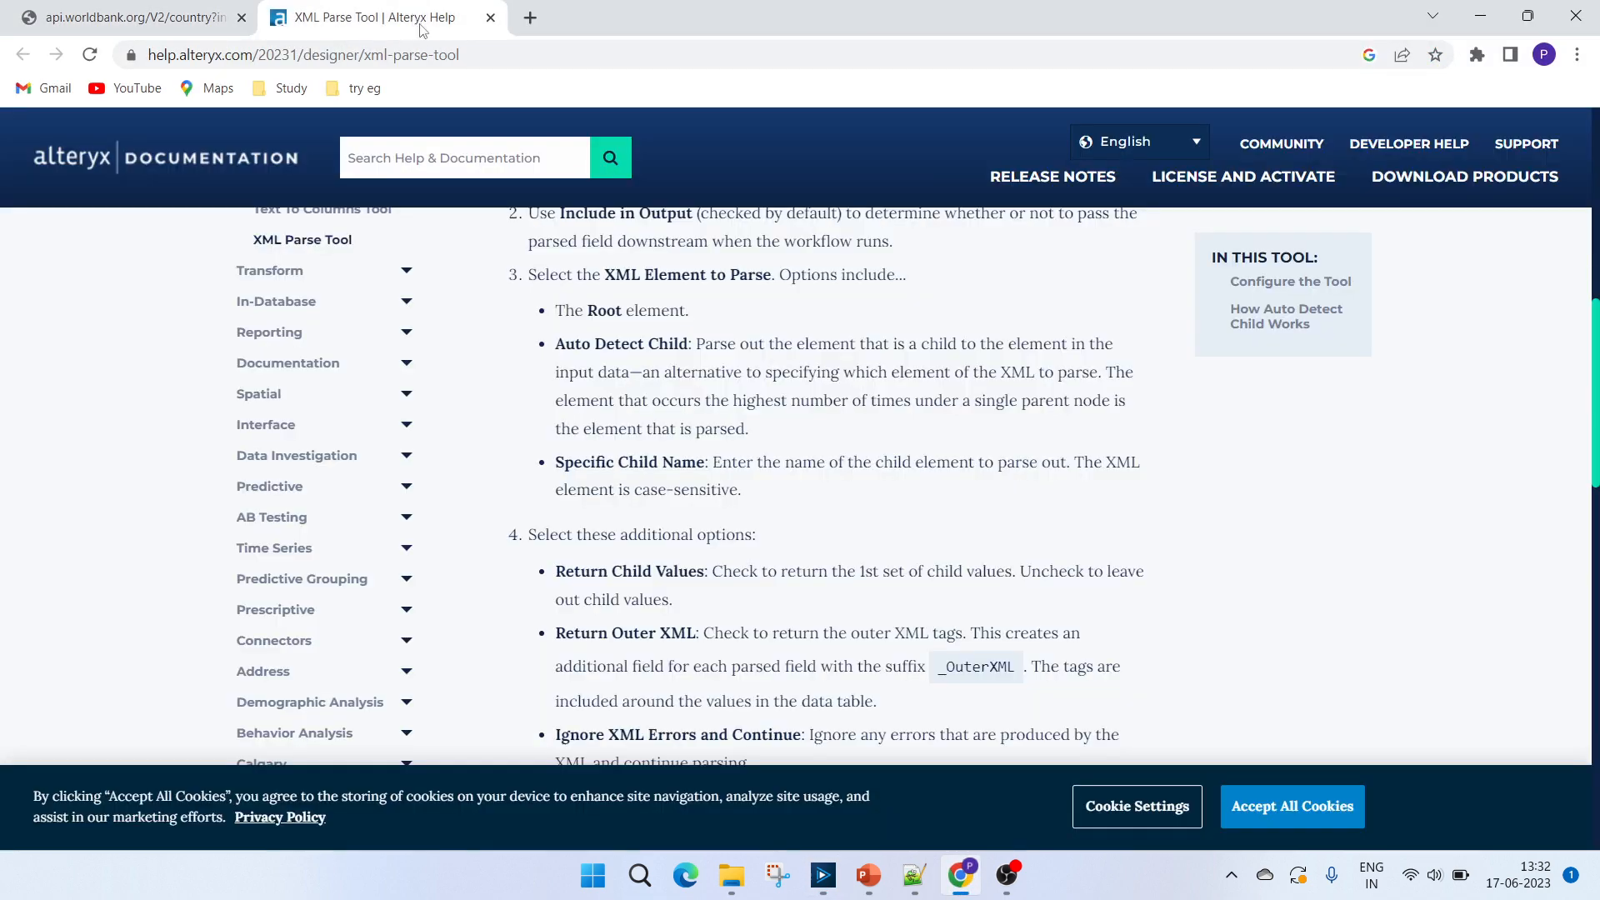
{"action": "double_click", "coordinate": [759, 400]}
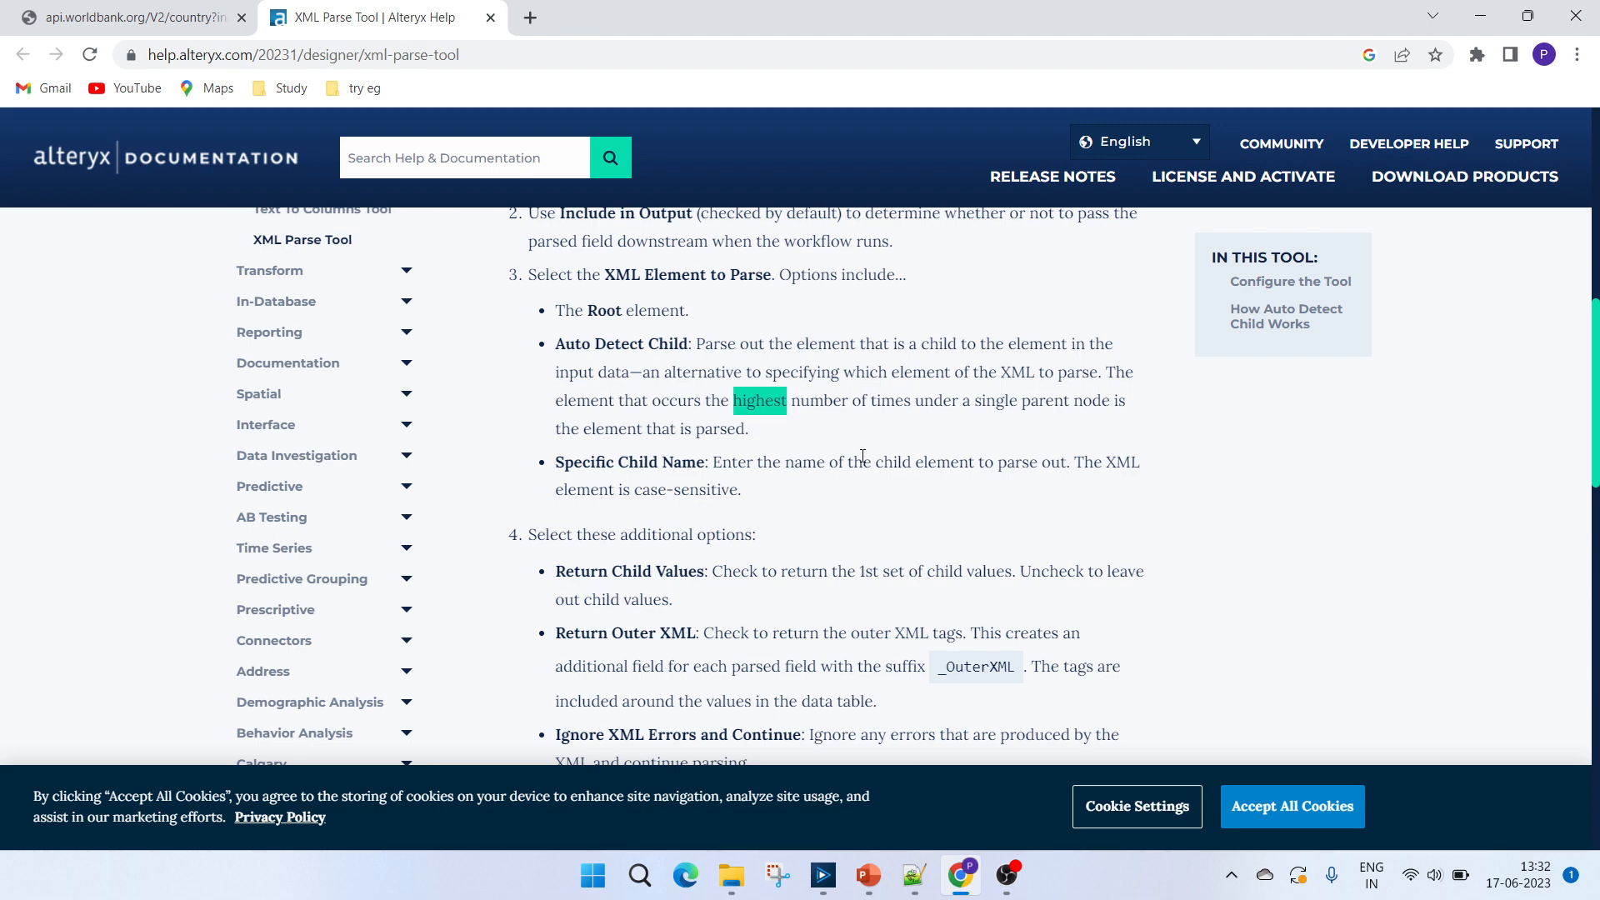
{"action": "key", "text": "alt+Tab"}
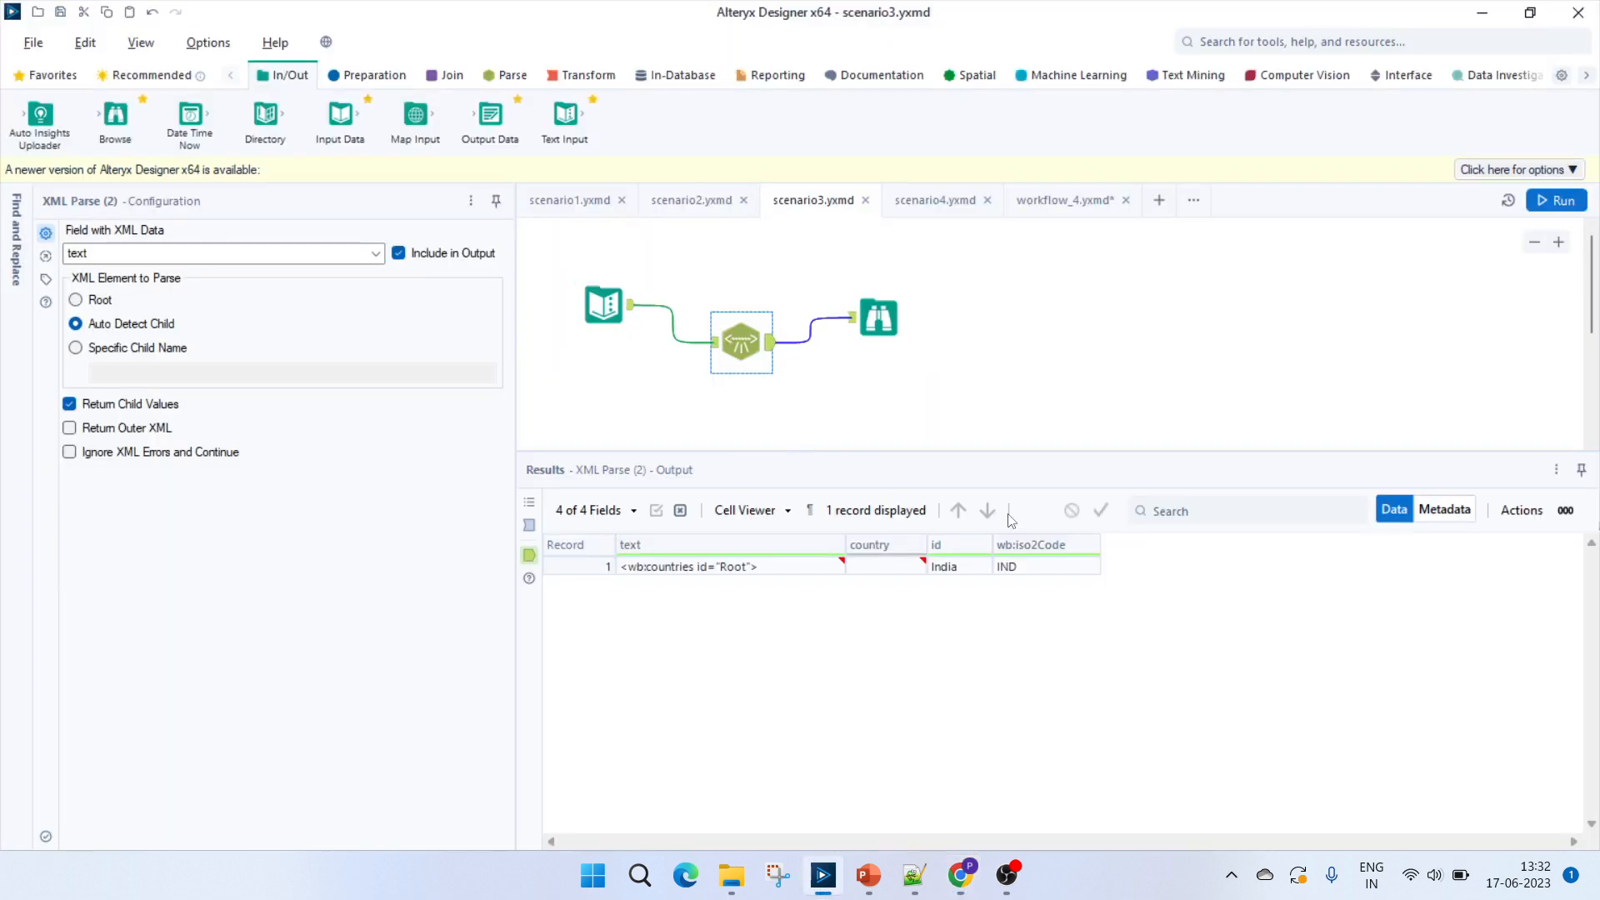
Compare the sample XML's country element and its India id in Notepad++ with the scenario3 XML Parse output in Alteryx Designer.
{"action": "mouse_move", "coordinate": [981, 881]}
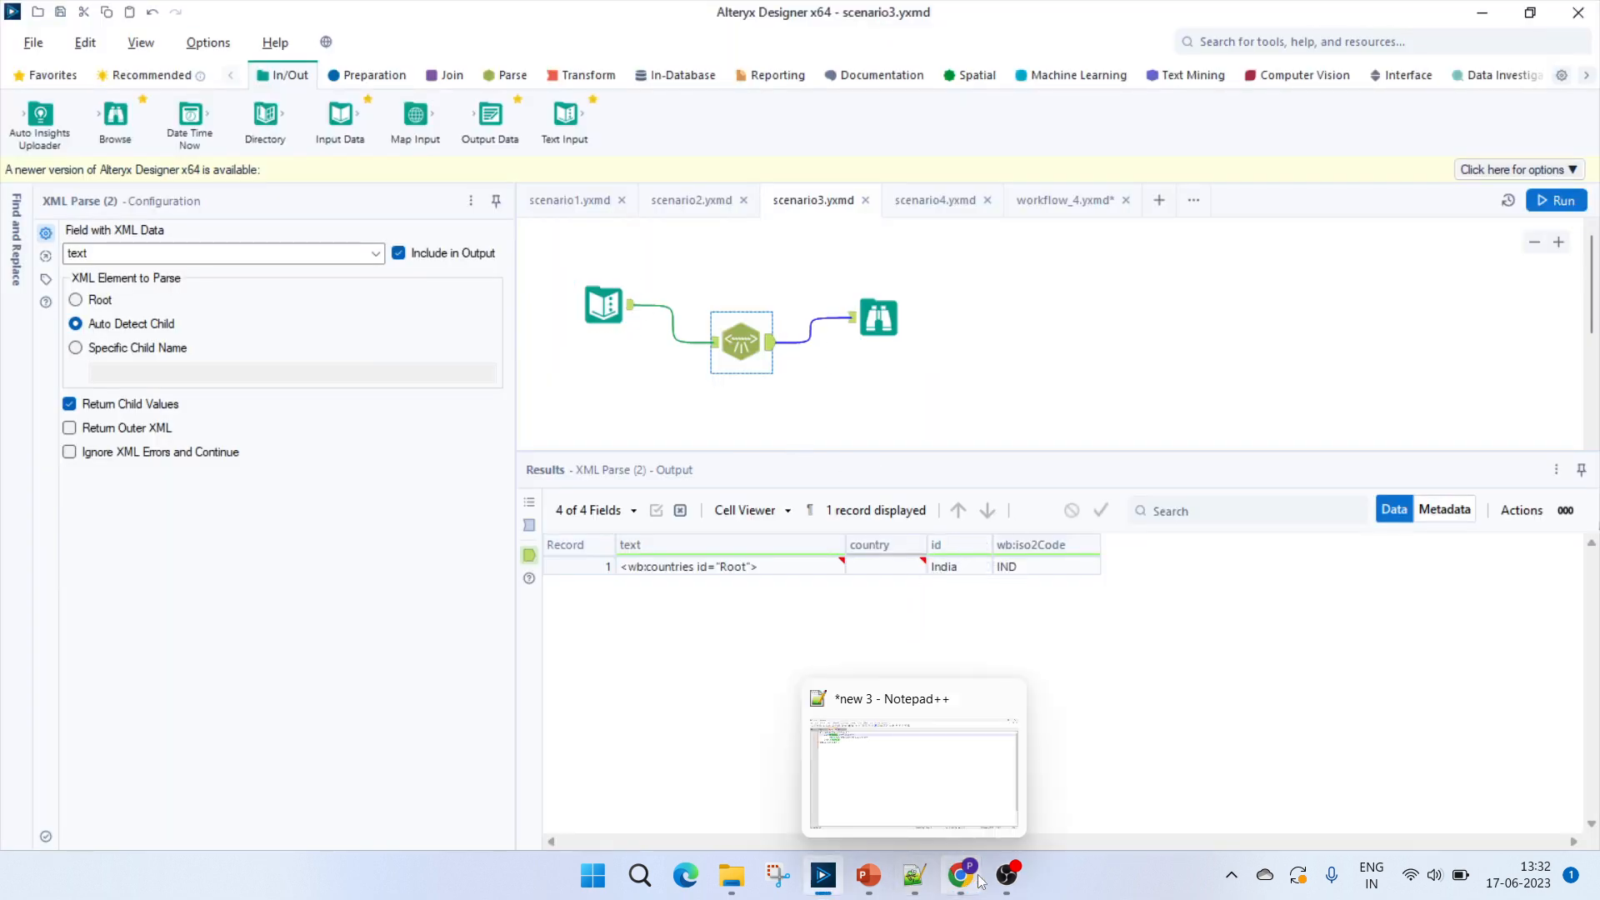
{"action": "left_click", "coordinate": [915, 888]}
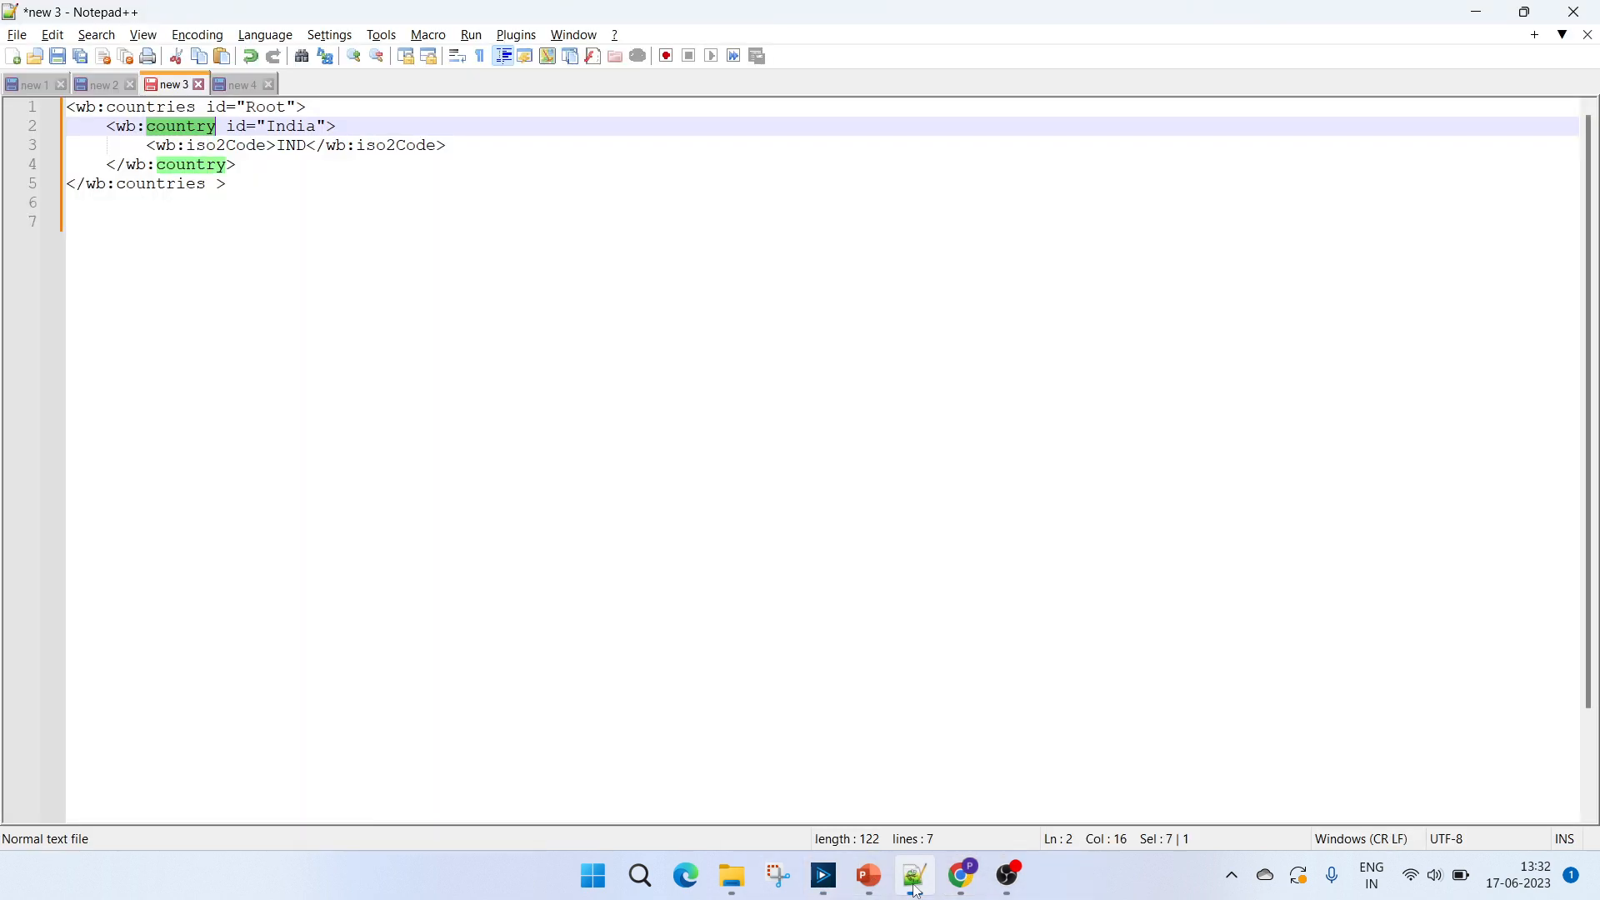
{"action": "left_click", "coordinate": [145, 108]}
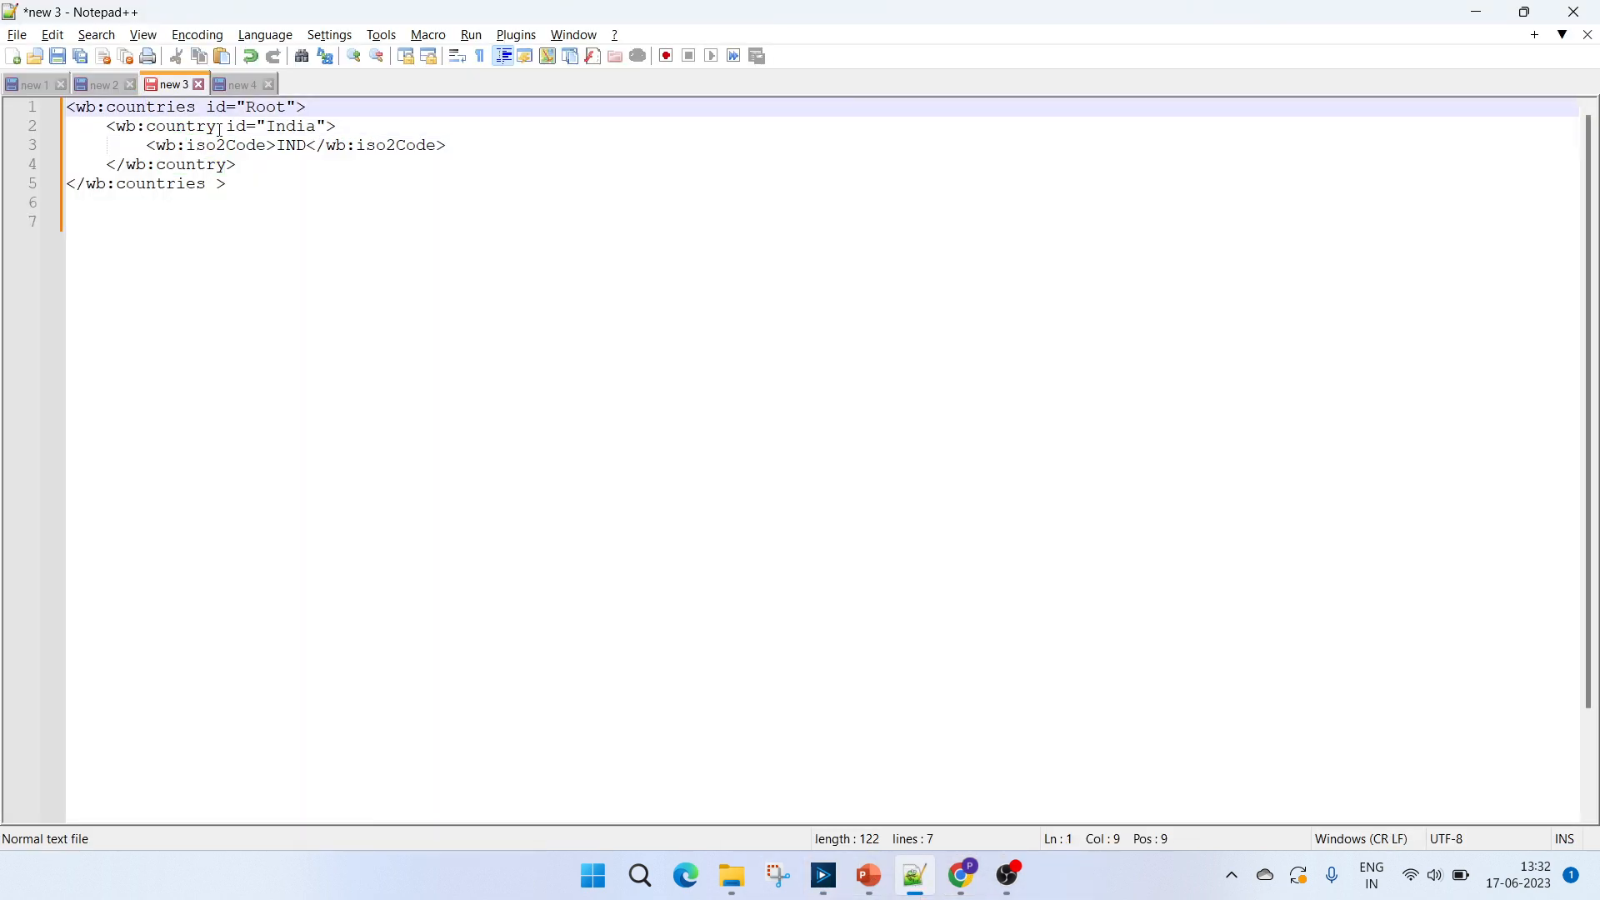
{"action": "double_click", "coordinate": [190, 128]}
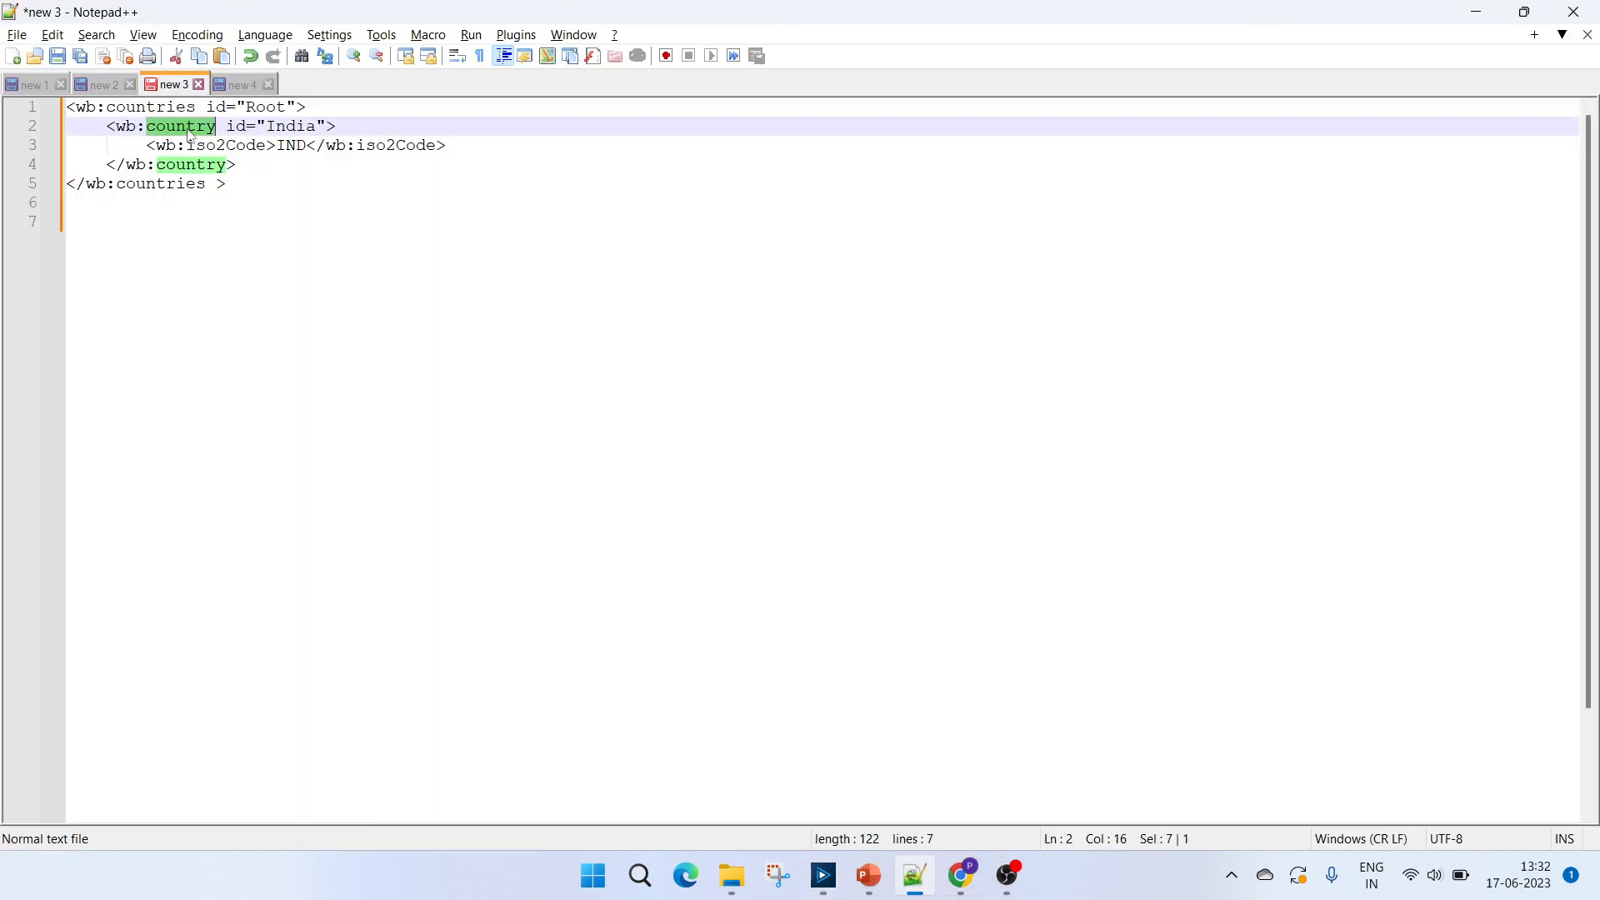
{"action": "double_click", "coordinate": [285, 128]}
{"action": "key", "text": "alt+Tab"}
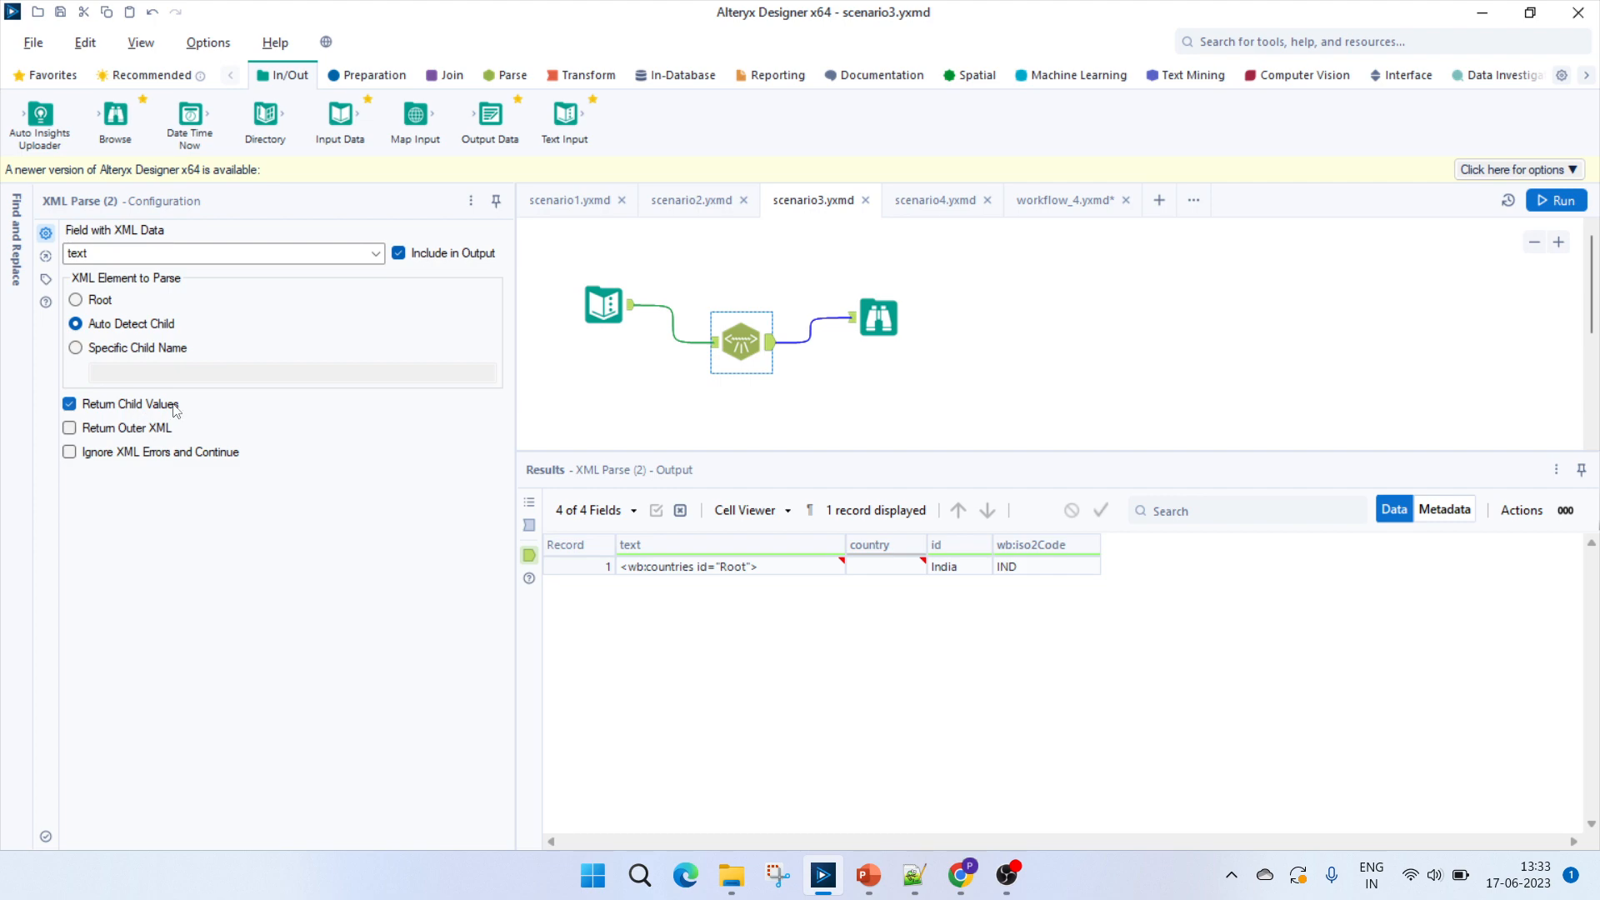
Check the sample's iso2Code element and its IND value against the scenario3 output with Return Child Values enabled.
{"action": "key", "text": "alt+Tab"}
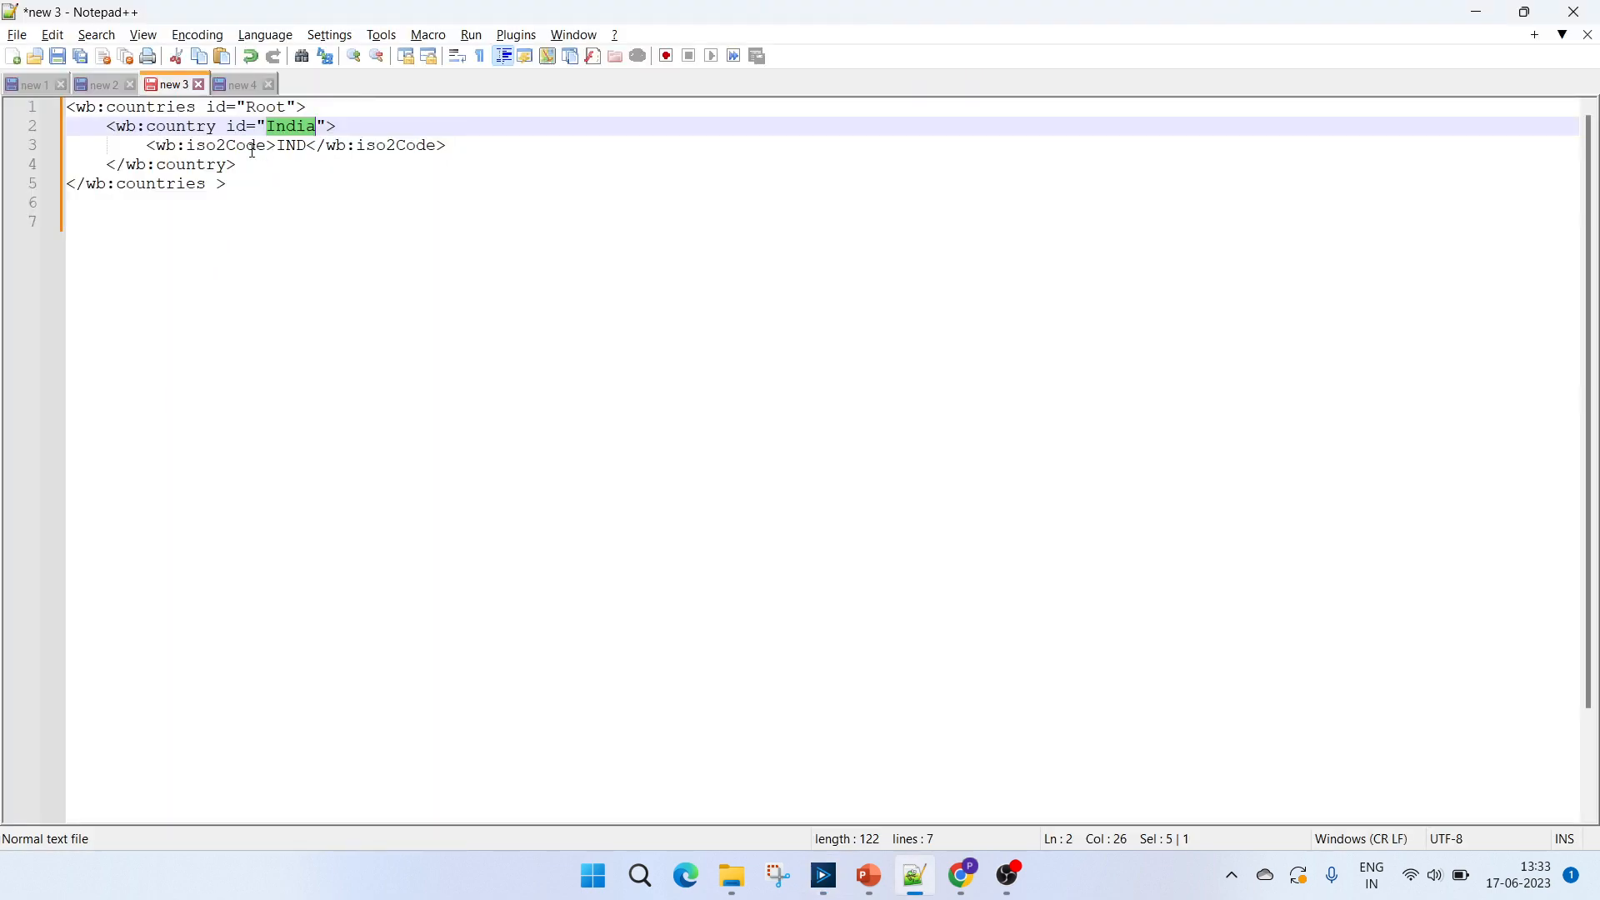
{"action": "left_click", "coordinate": [255, 148]}
{"action": "double_click", "coordinate": [288, 148]}
{"action": "key", "text": "alt+Tab"}
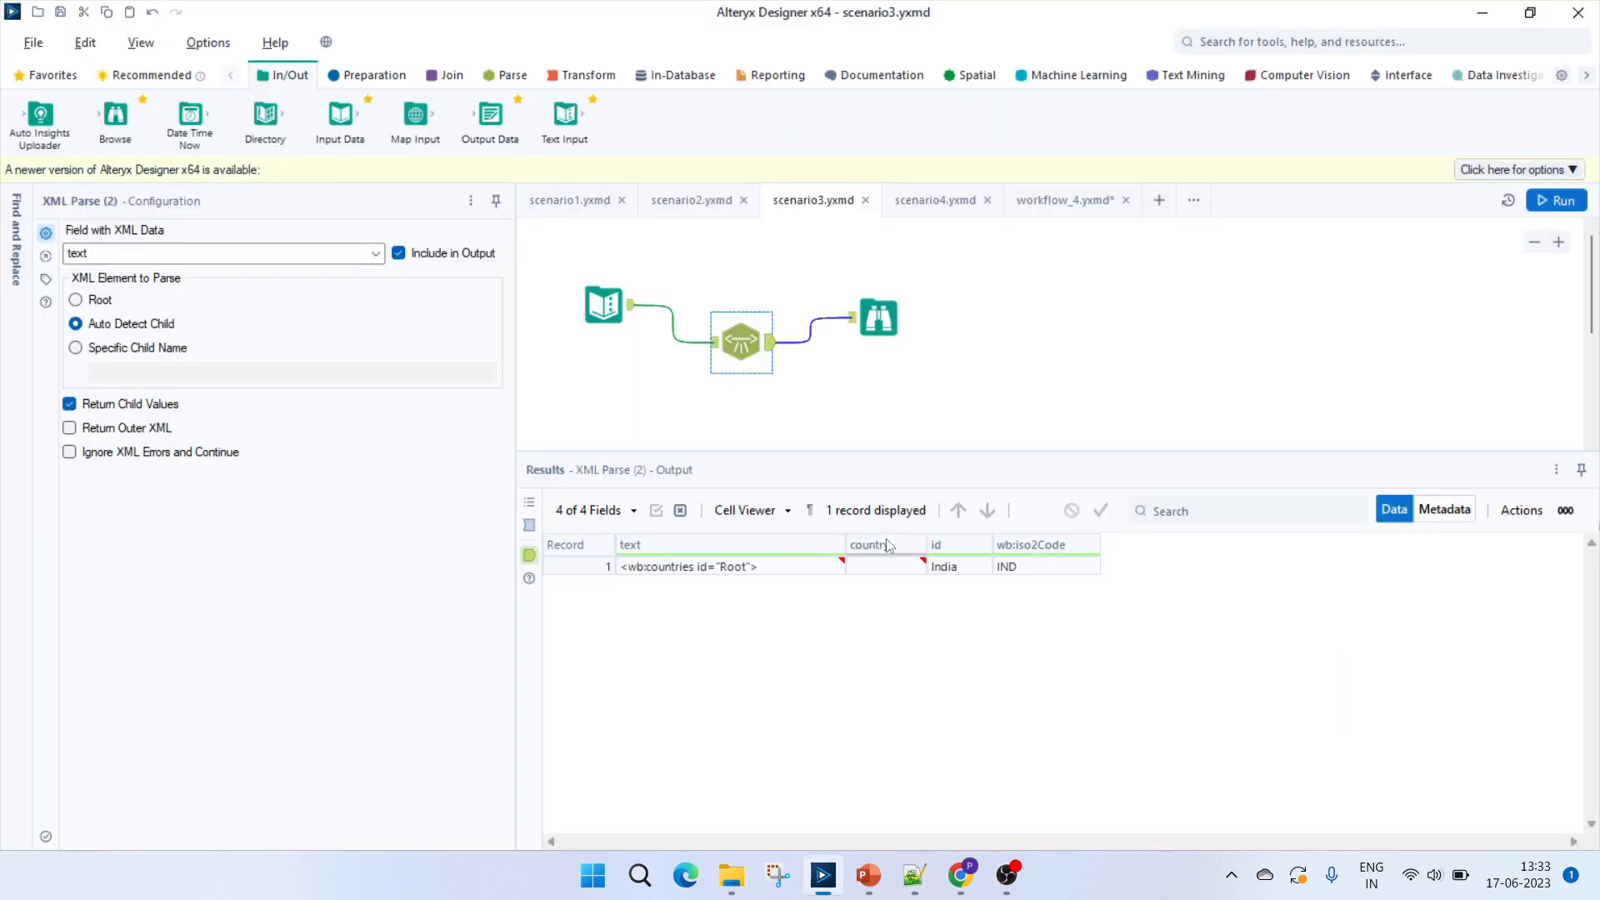
Open the scenario4 workflow and compare its Auto Detect Child output with the country element in the sample XML.
{"action": "left_click", "coordinate": [947, 197]}
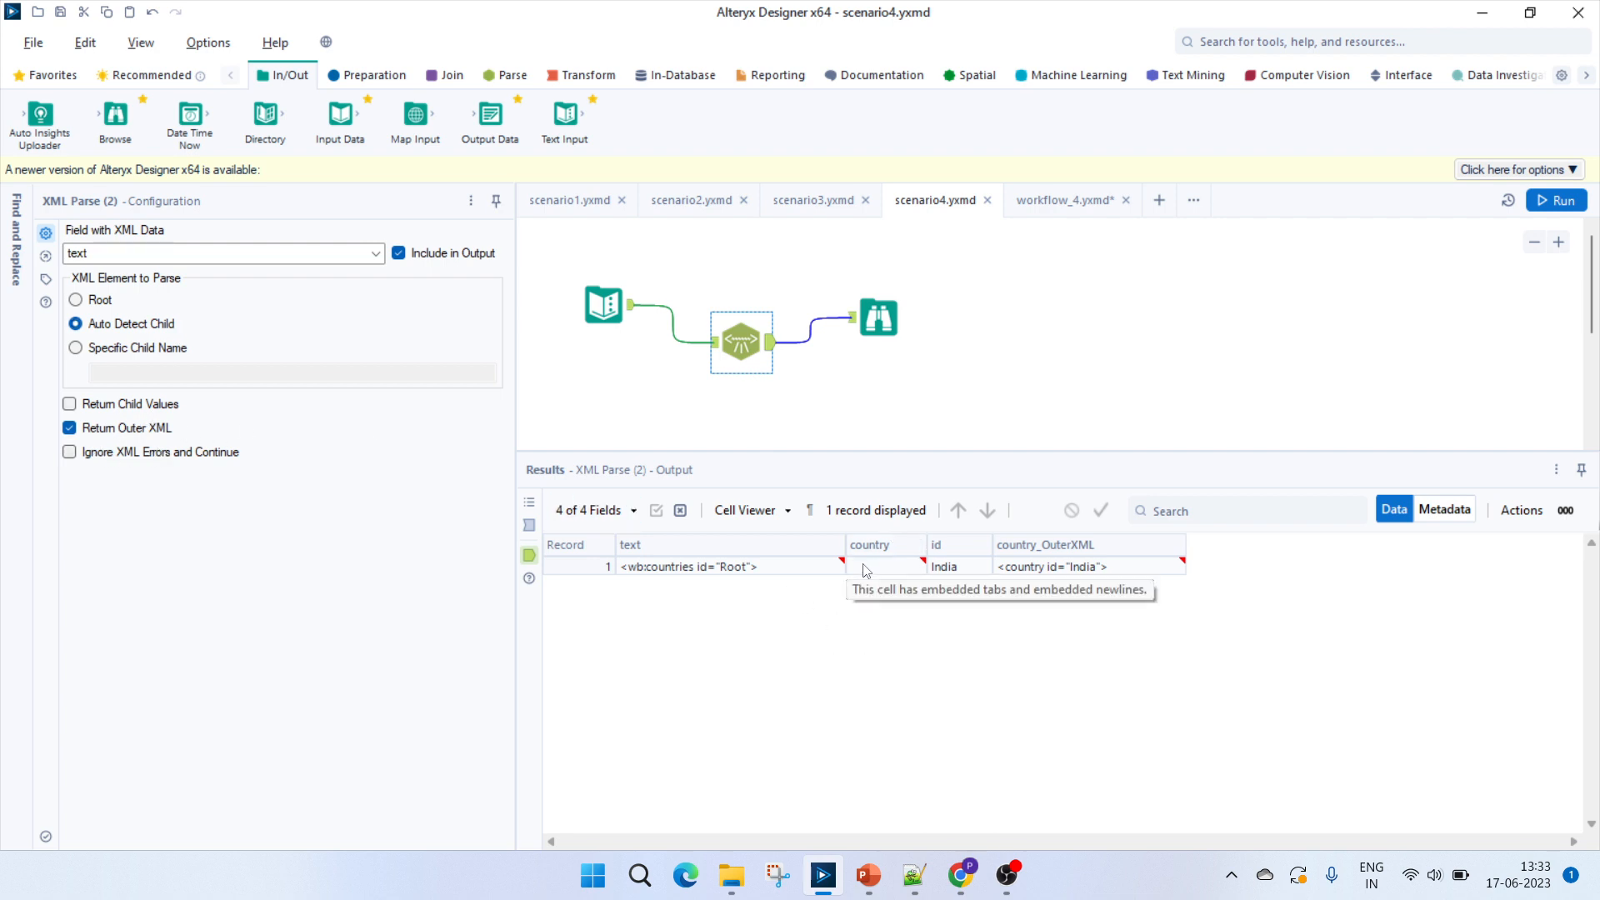
{"action": "key", "text": "alt+Tab"}
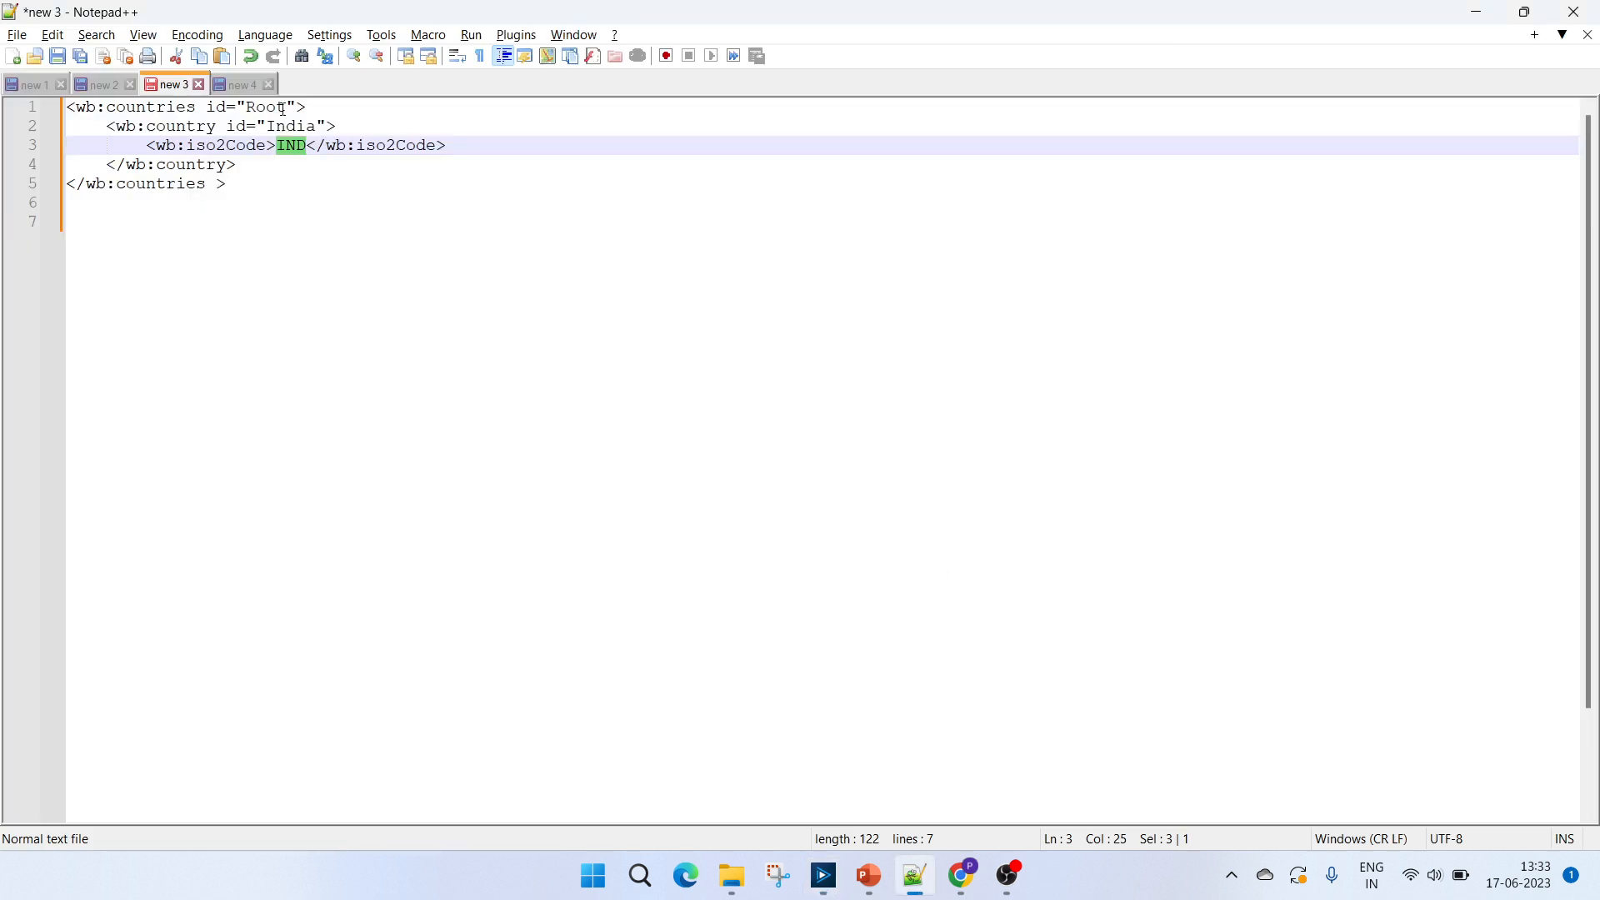
{"action": "double_click", "coordinate": [235, 125]}
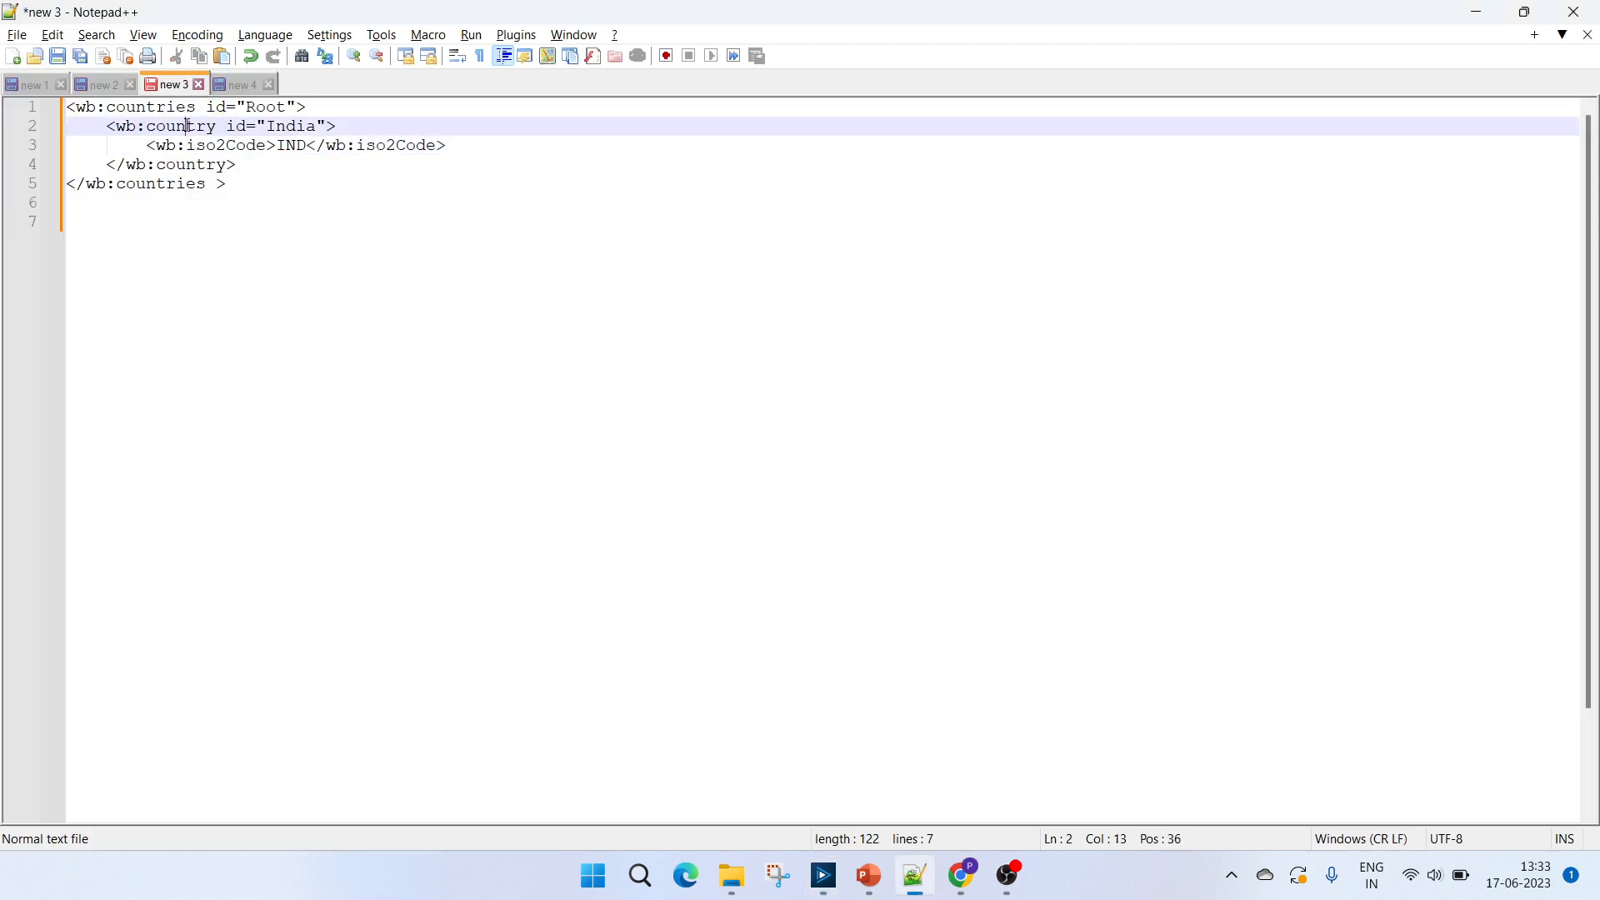
{"action": "double_click", "coordinate": [188, 126]}
{"action": "left_click", "coordinate": [170, 109]}
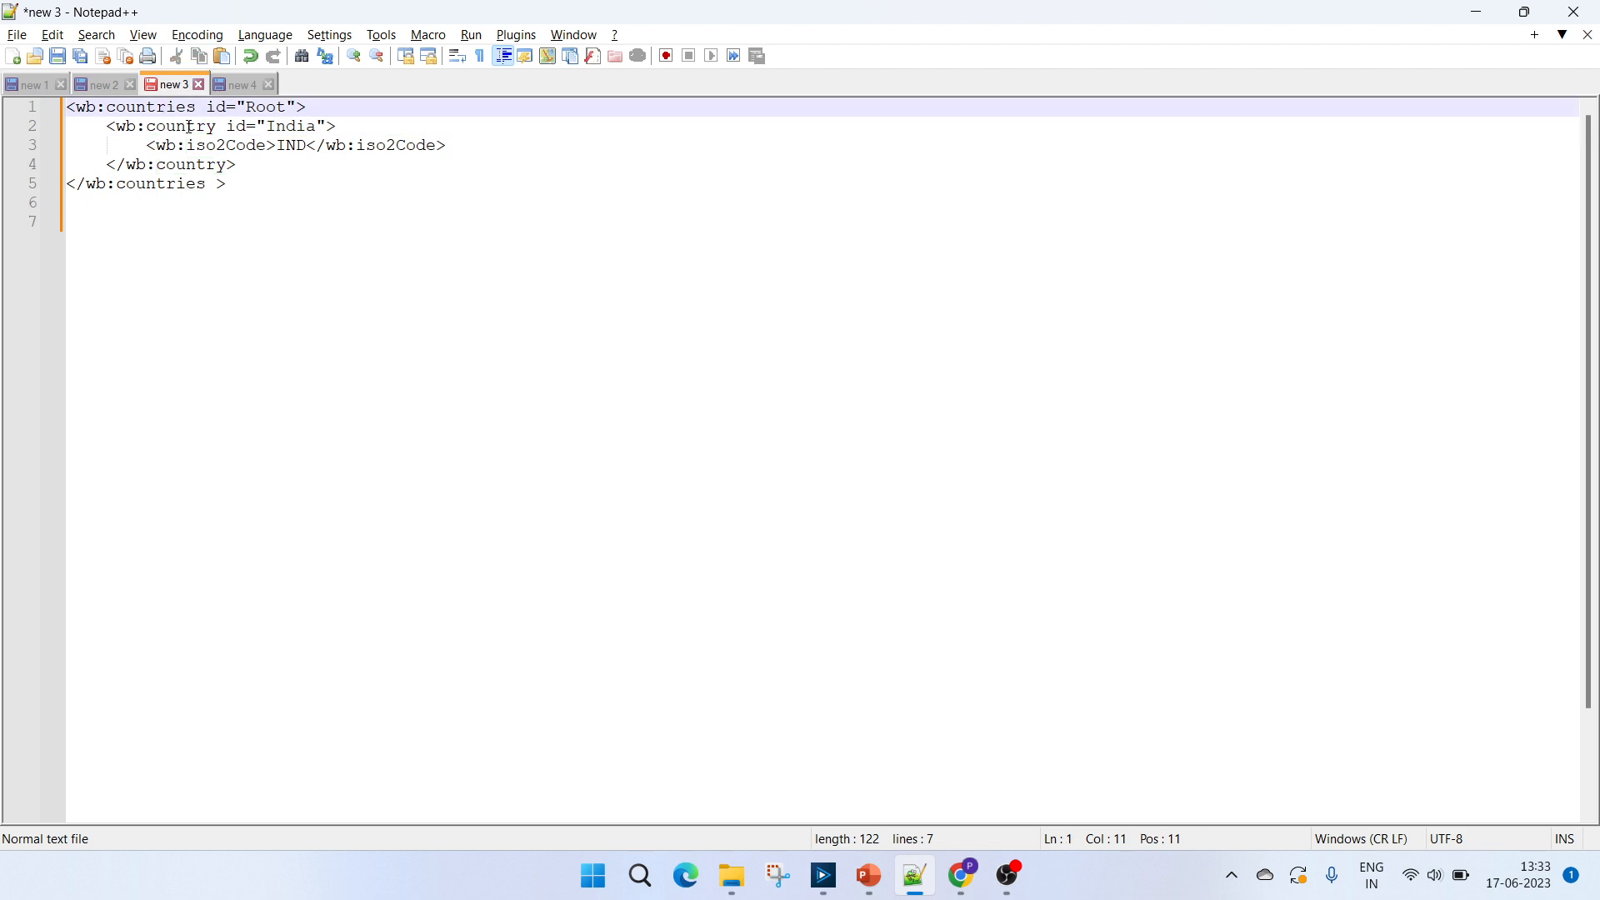
{"action": "double_click", "coordinate": [188, 127]}
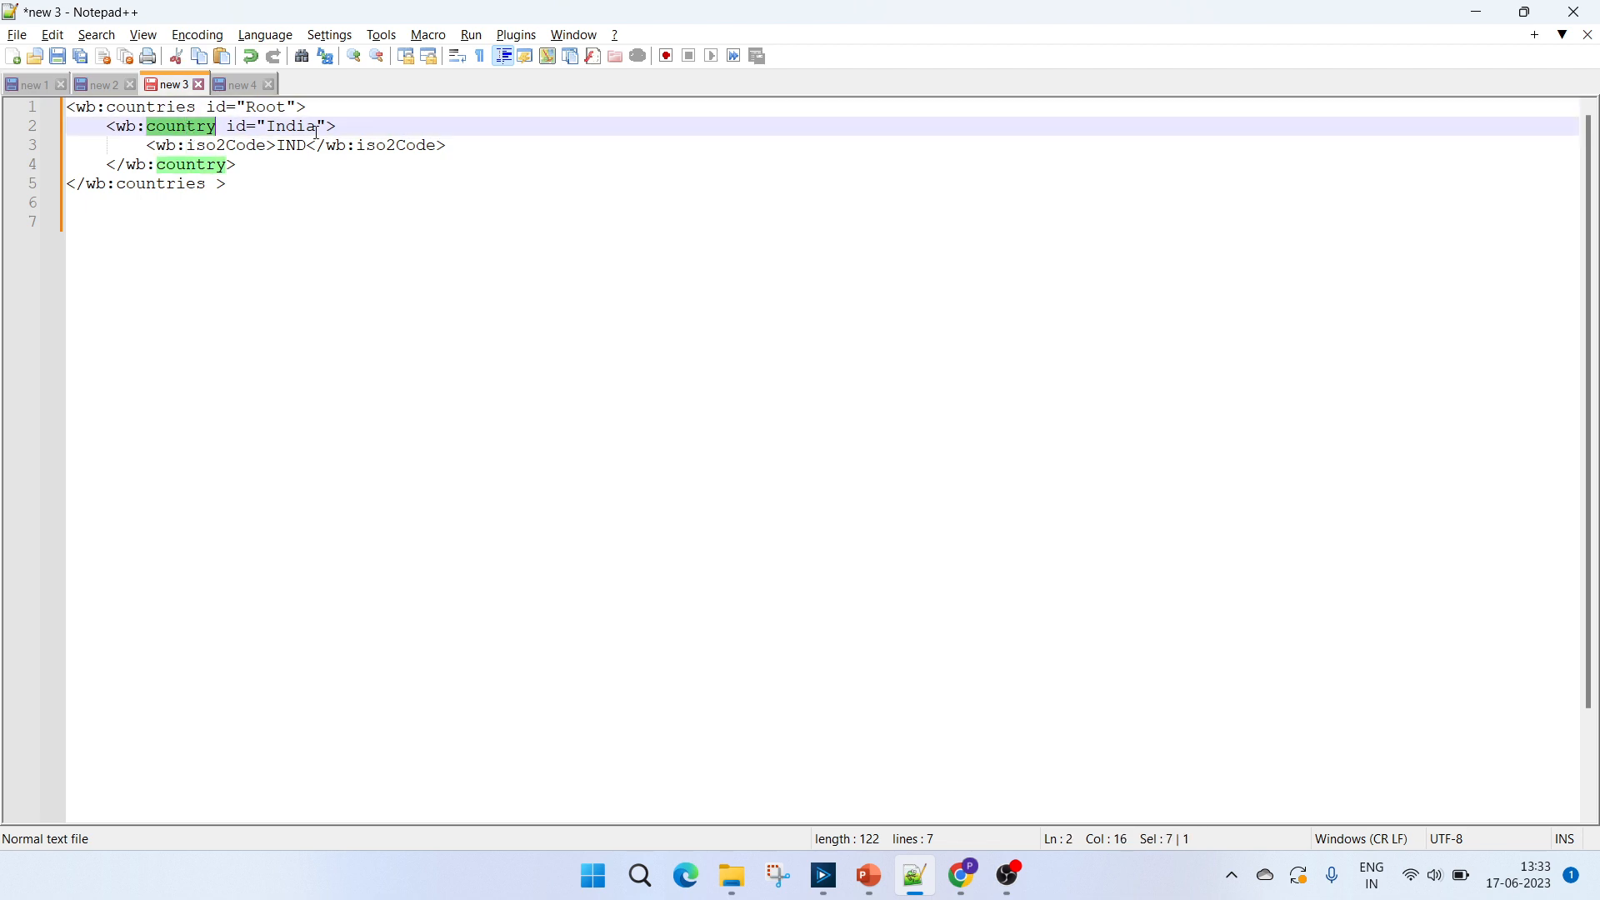
{"action": "key", "text": "alt+Tab"}
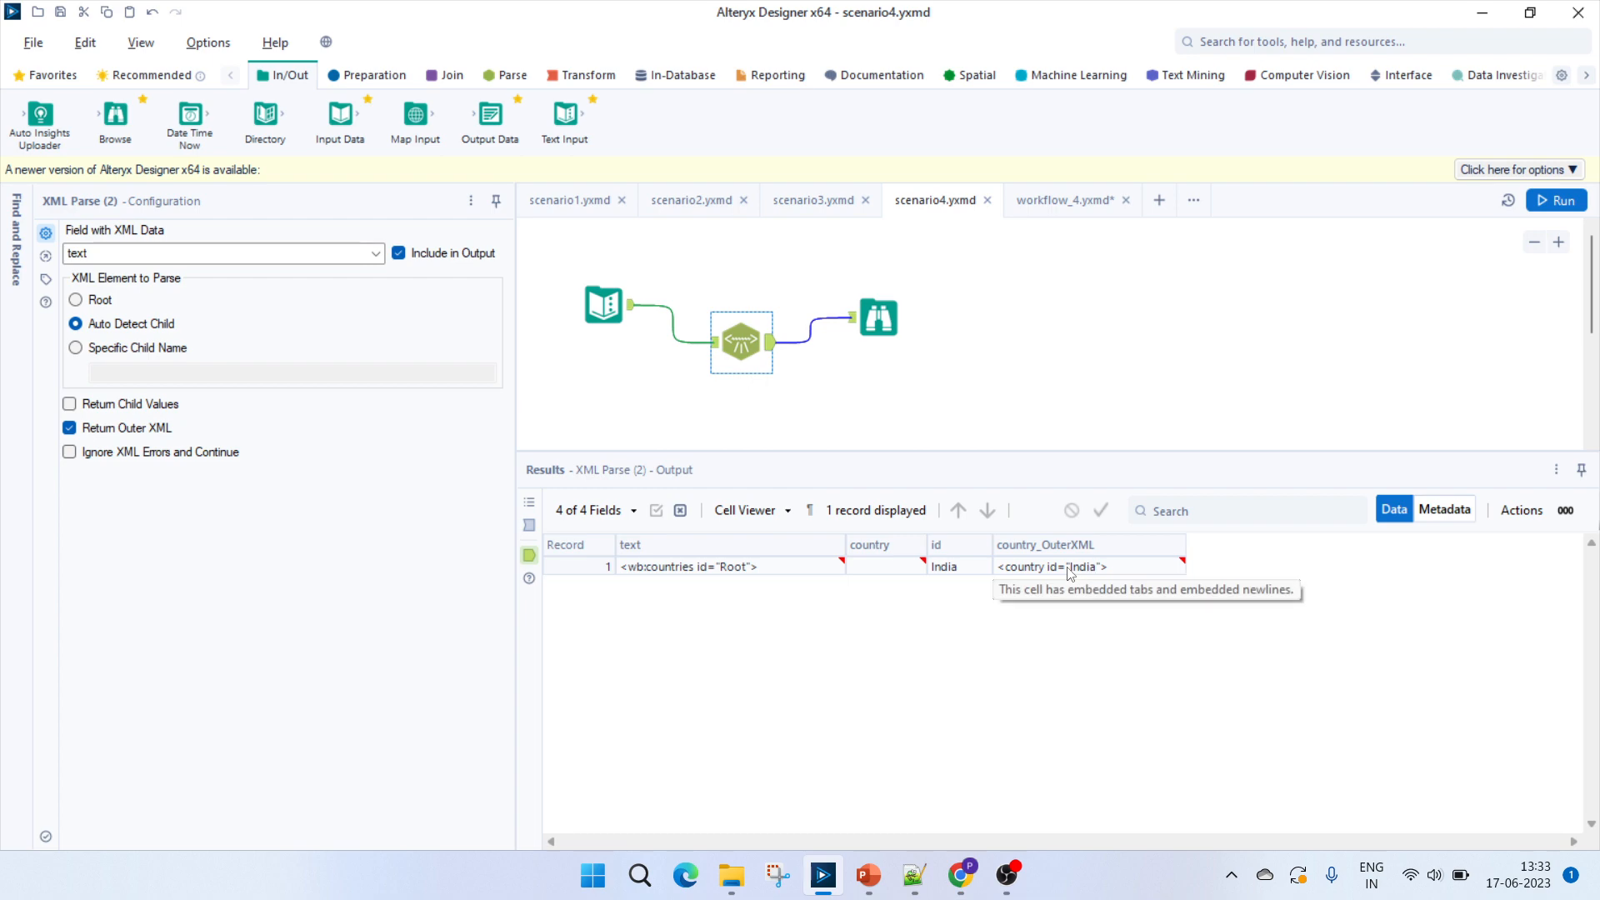
Inspect scenario4's country_OuterXML cell against the IND value inside the sample's country element.
{"action": "left_click", "coordinate": [1070, 569]}
{"action": "key", "text": "alt+Tab"}
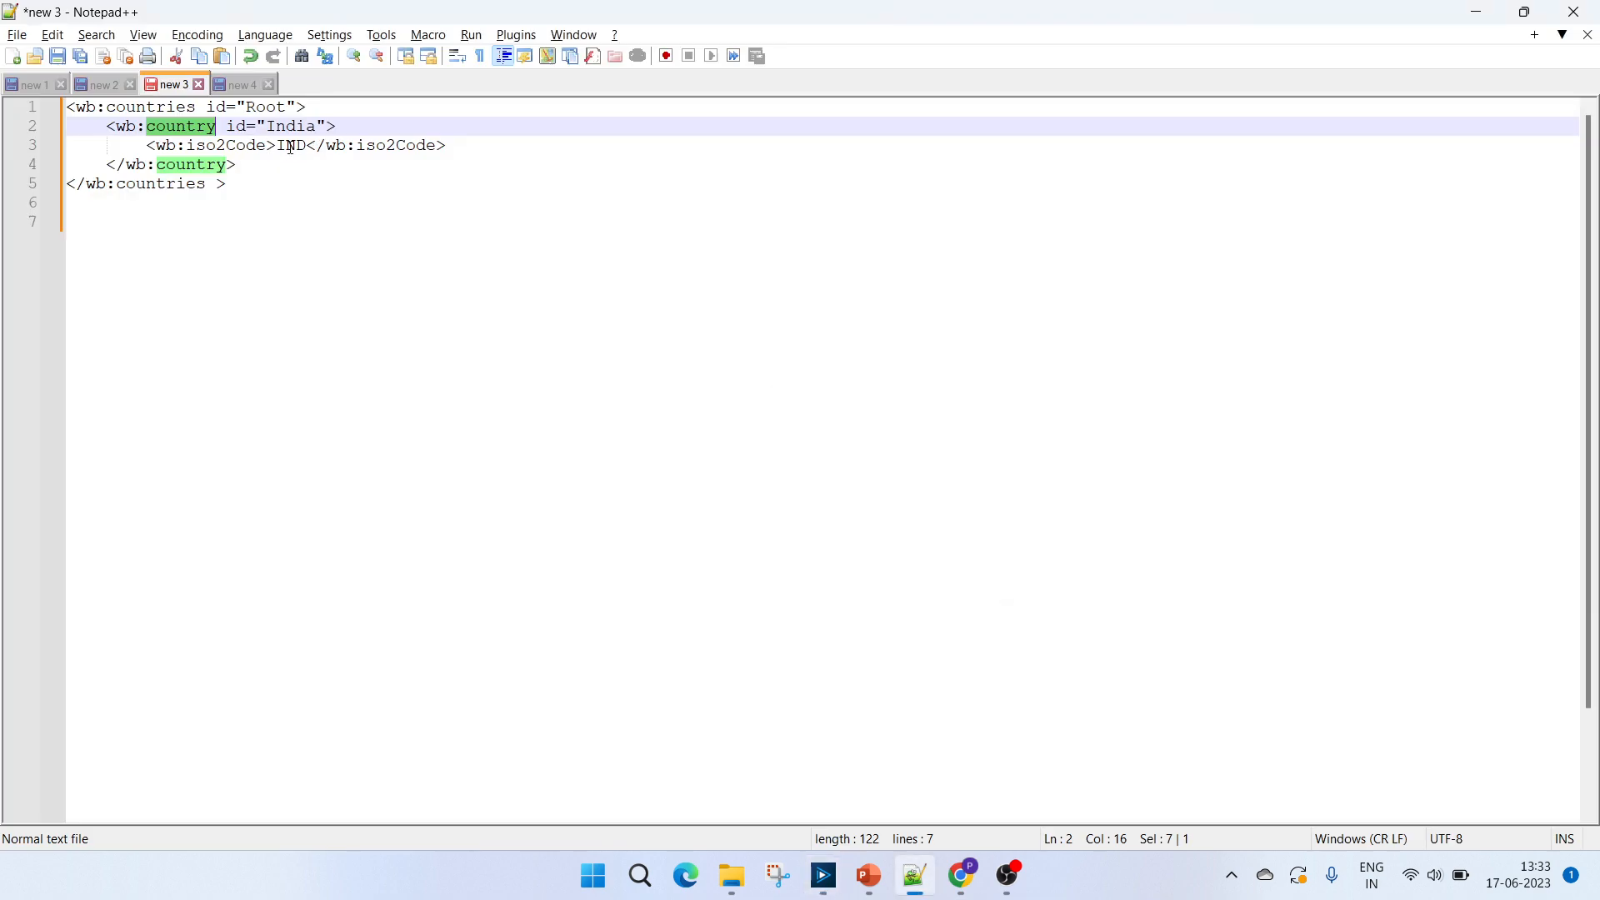
{"action": "double_click", "coordinate": [291, 145]}
{"action": "key", "text": "alt+Tab"}
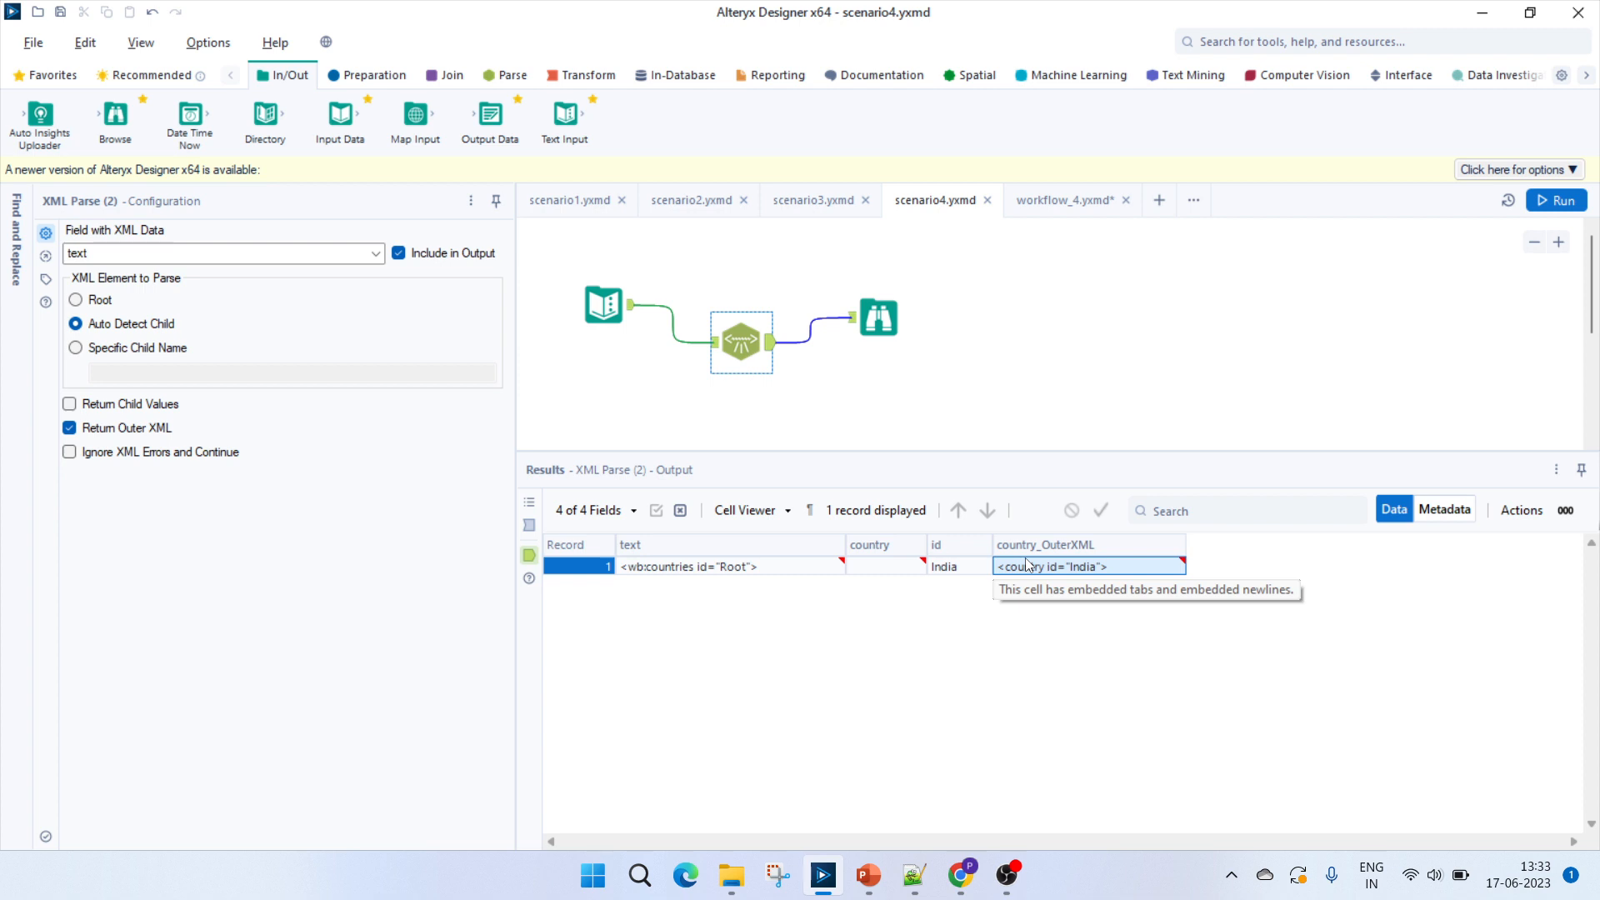
Open workflow_4 and inspect the Text Input's url and the Download tool's DownloadData cell.
{"action": "left_click", "coordinate": [1070, 198]}
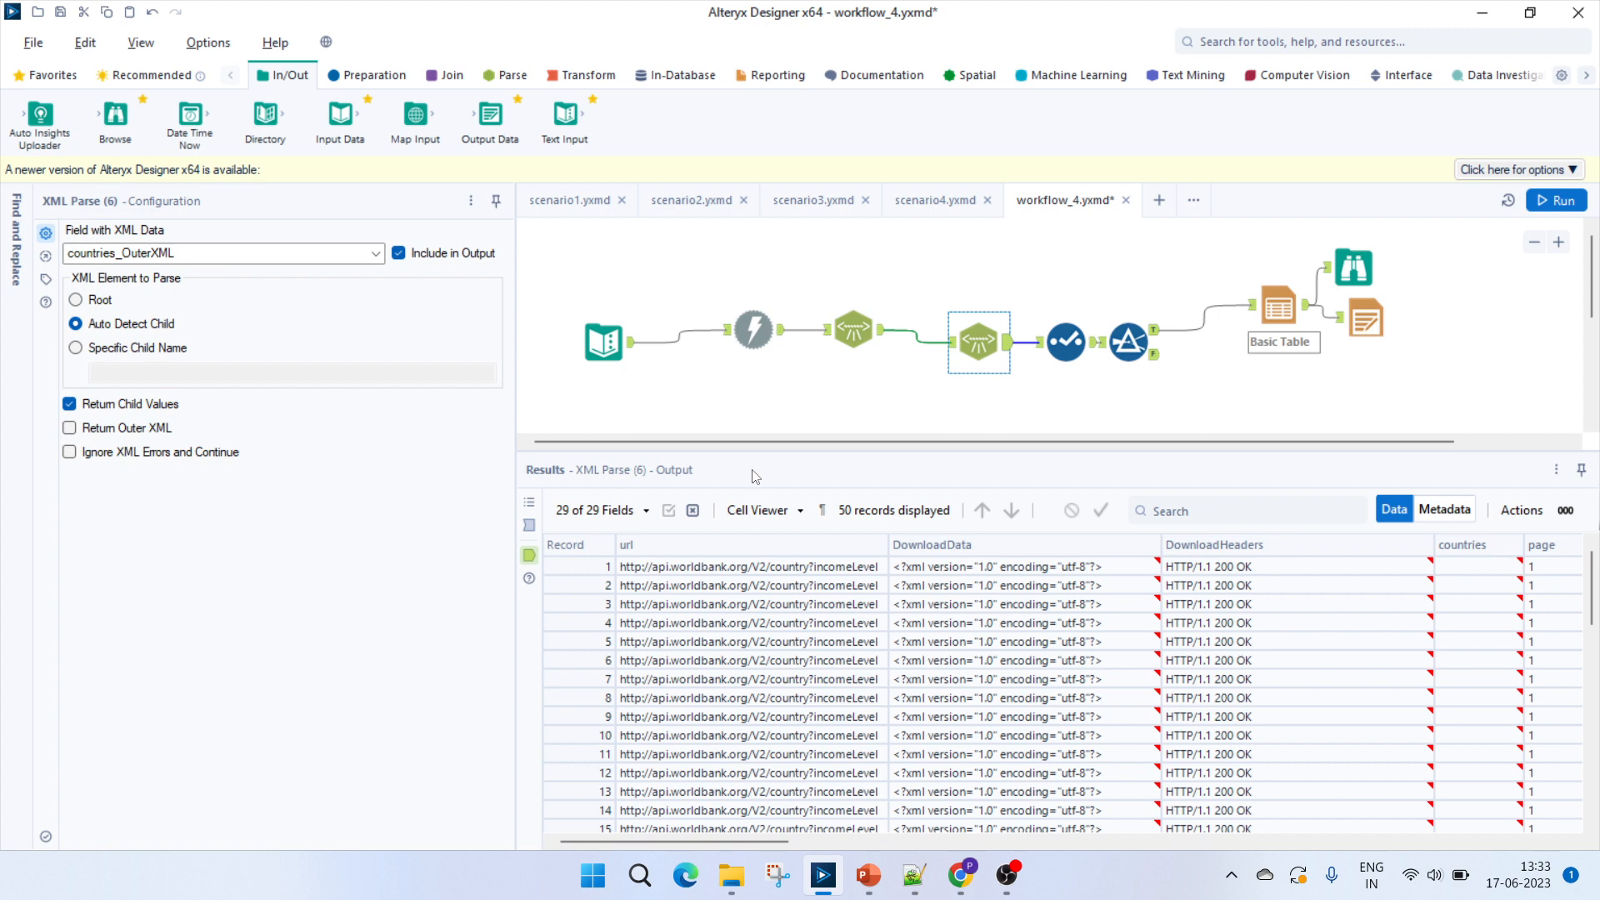
{"action": "left_click", "coordinate": [596, 354]}
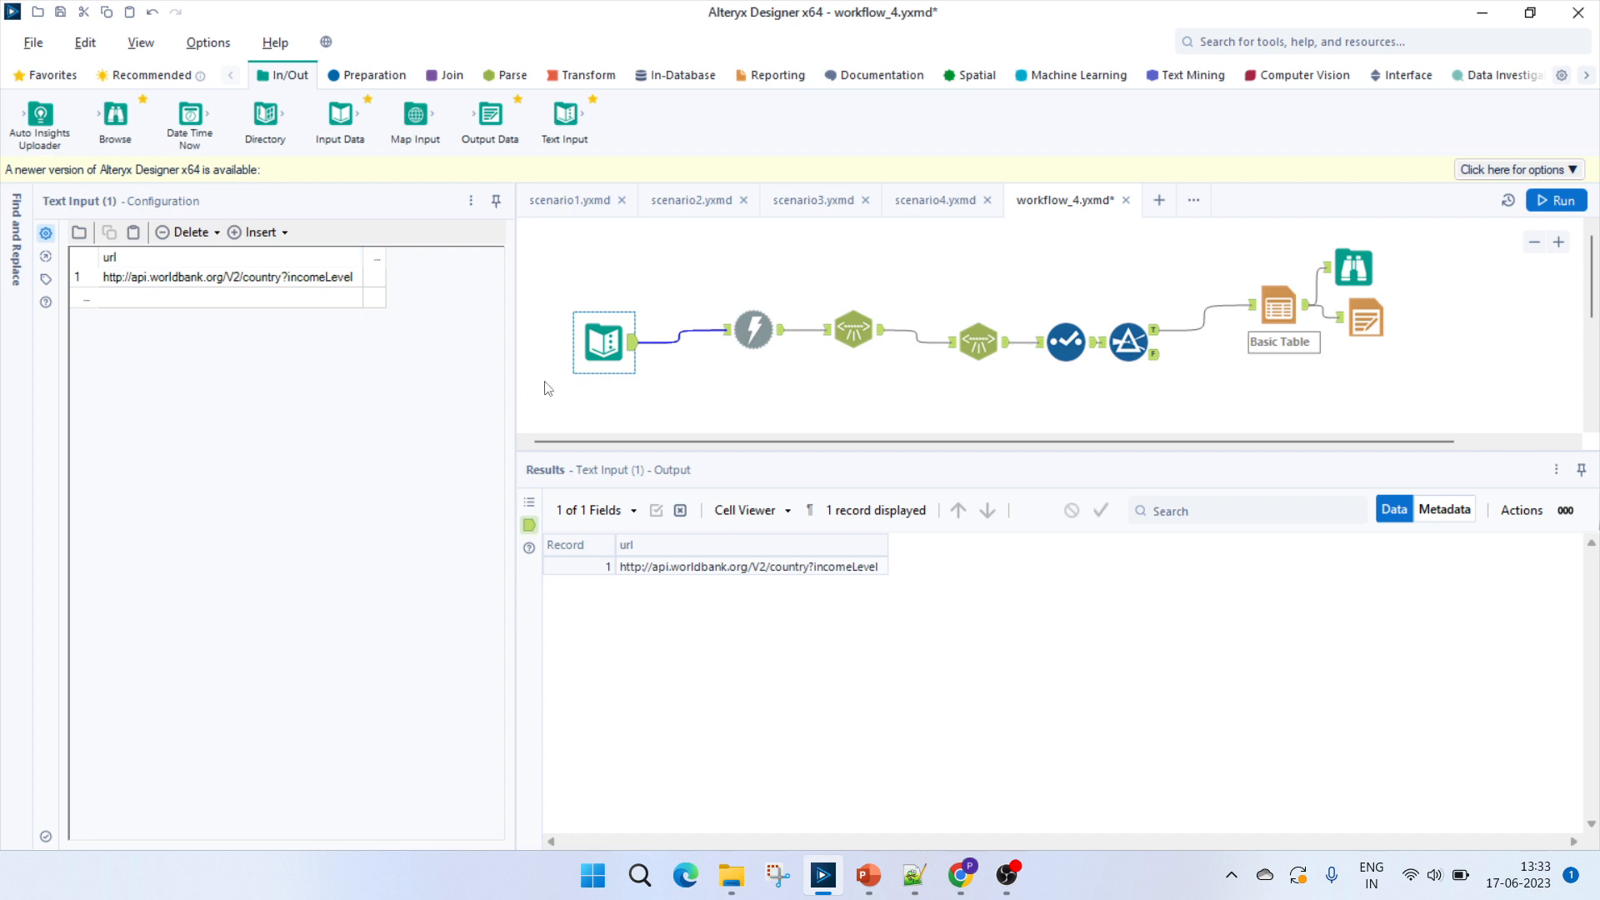
{"action": "left_click", "coordinate": [754, 328]}
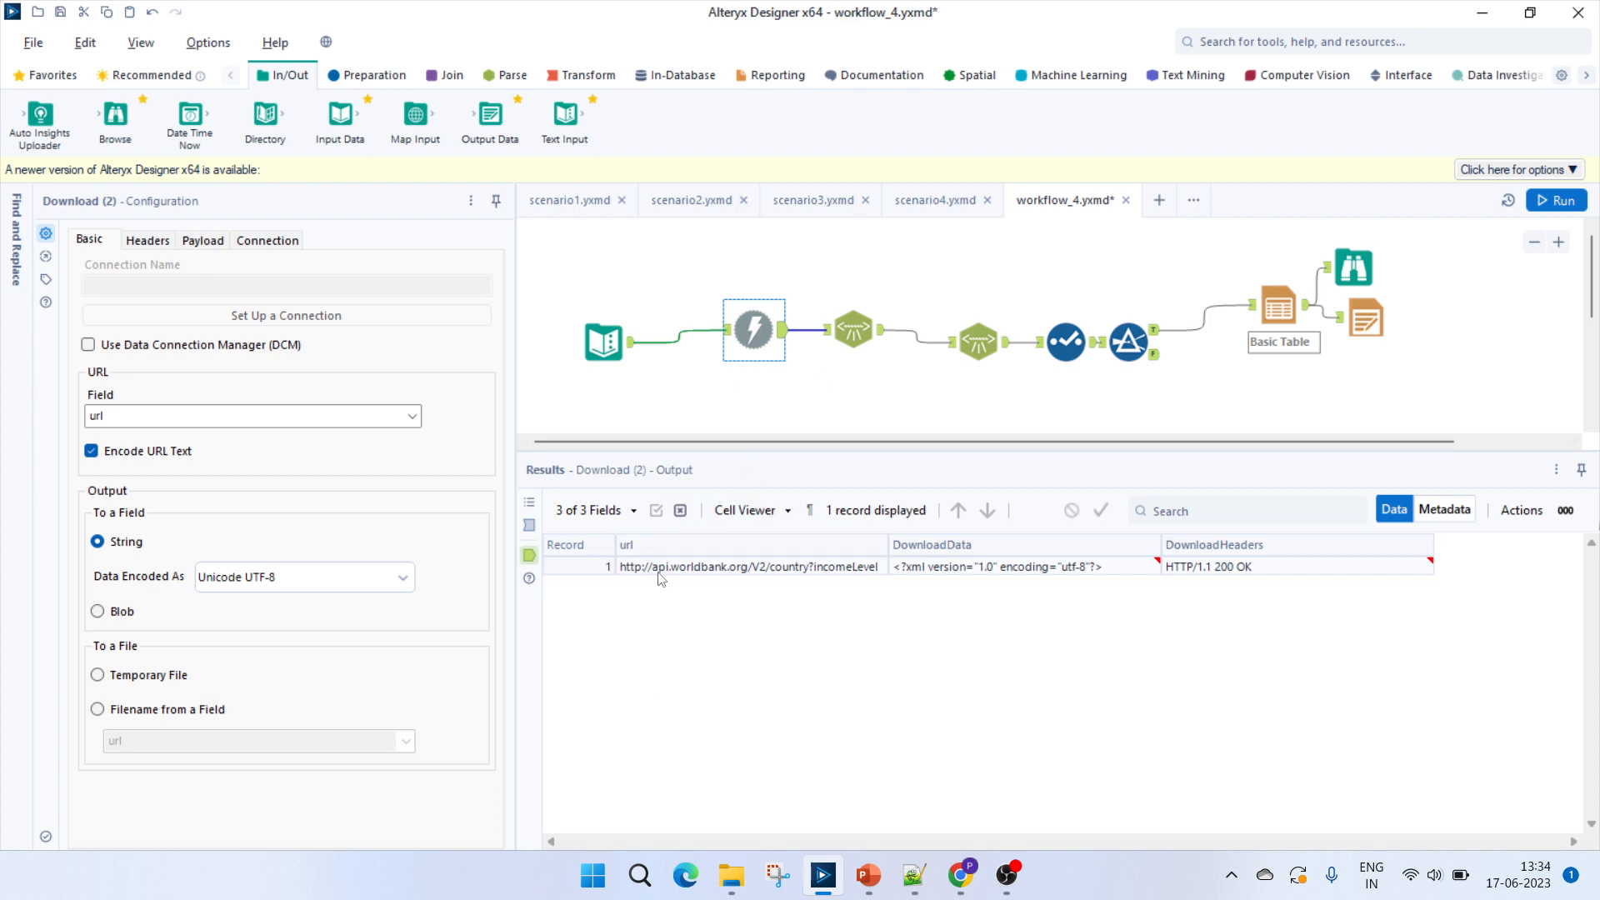
{"action": "left_click", "coordinate": [958, 572]}
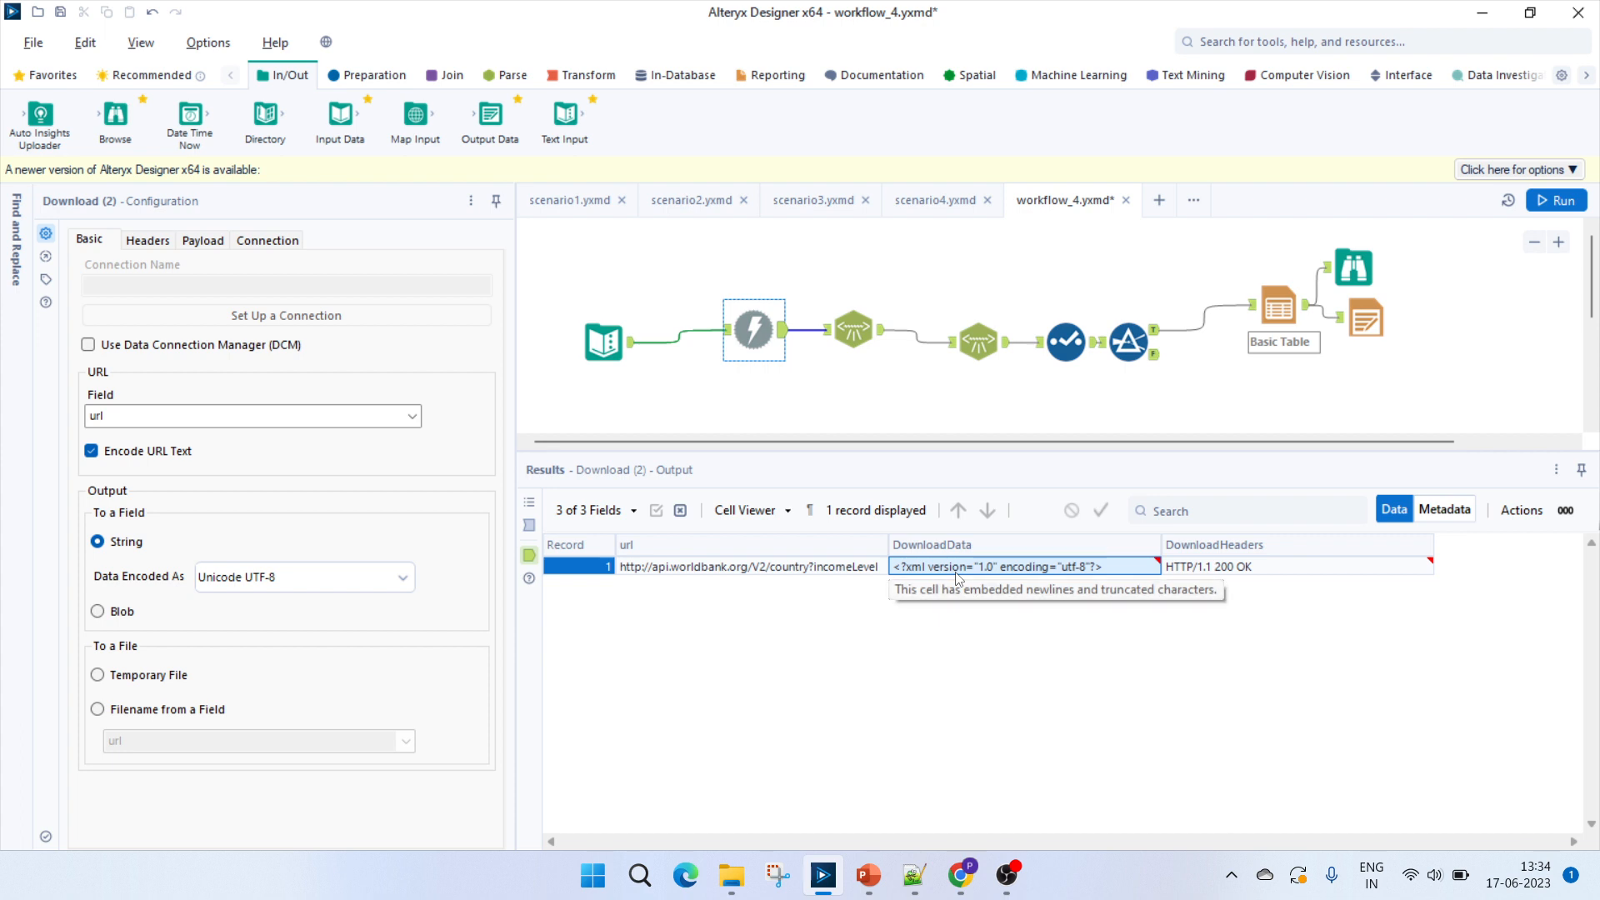
View the World Bank country XML response in Chrome and compare it with the Download tool's output in Alteryx Designer.
{"action": "left_click", "coordinate": [965, 882]}
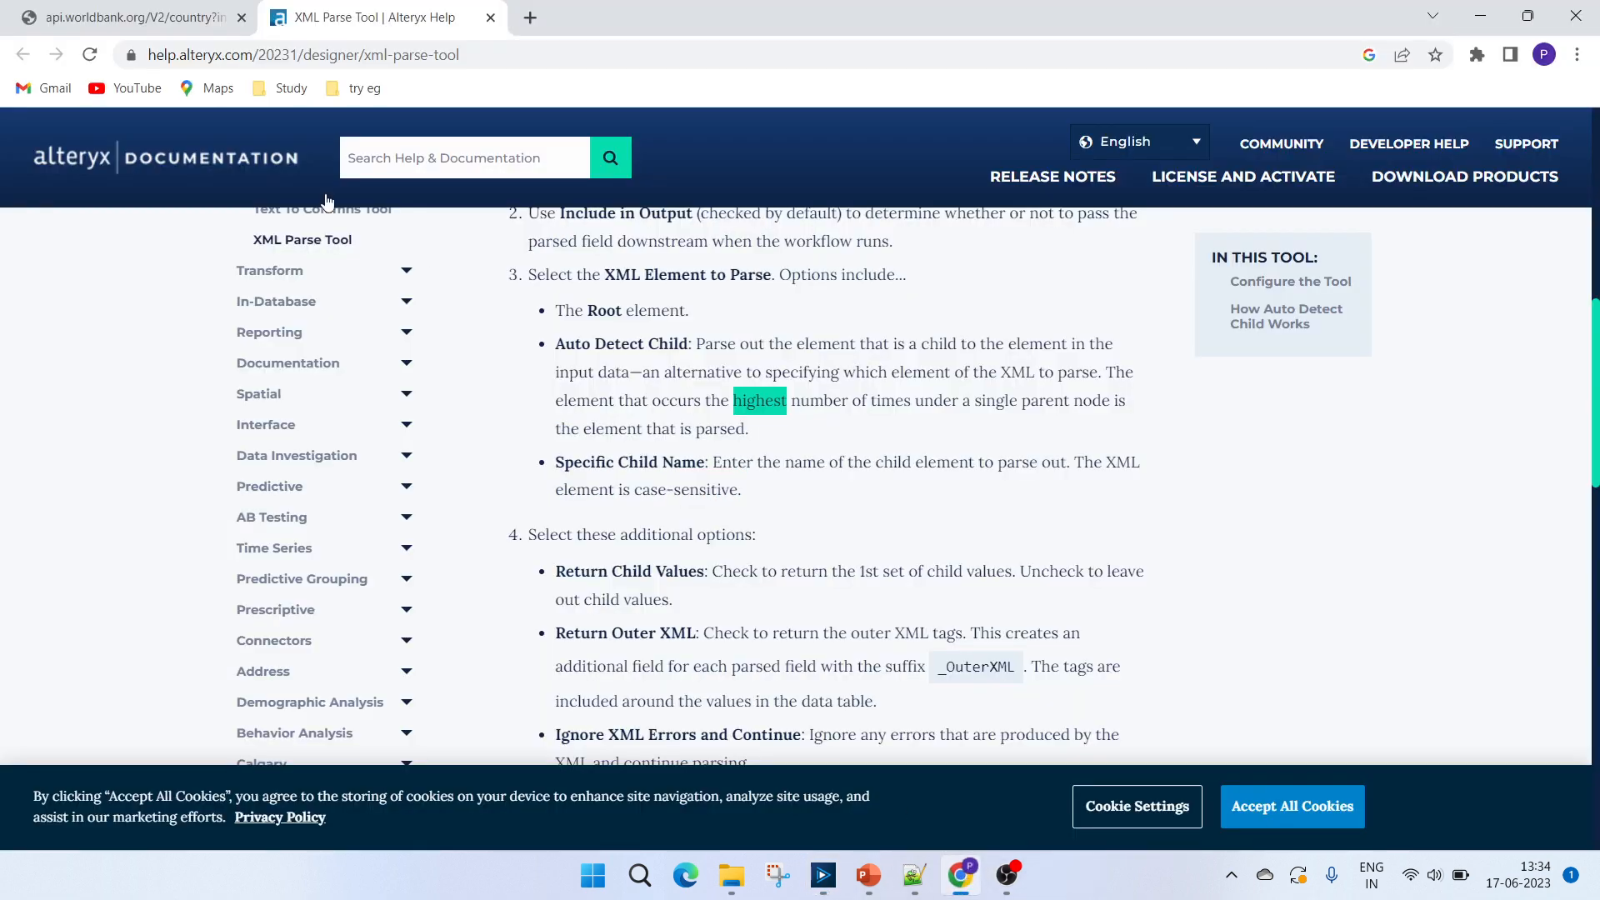
{"action": "left_click", "coordinate": [195, 20]}
{"action": "left_click", "coordinate": [321, 472]}
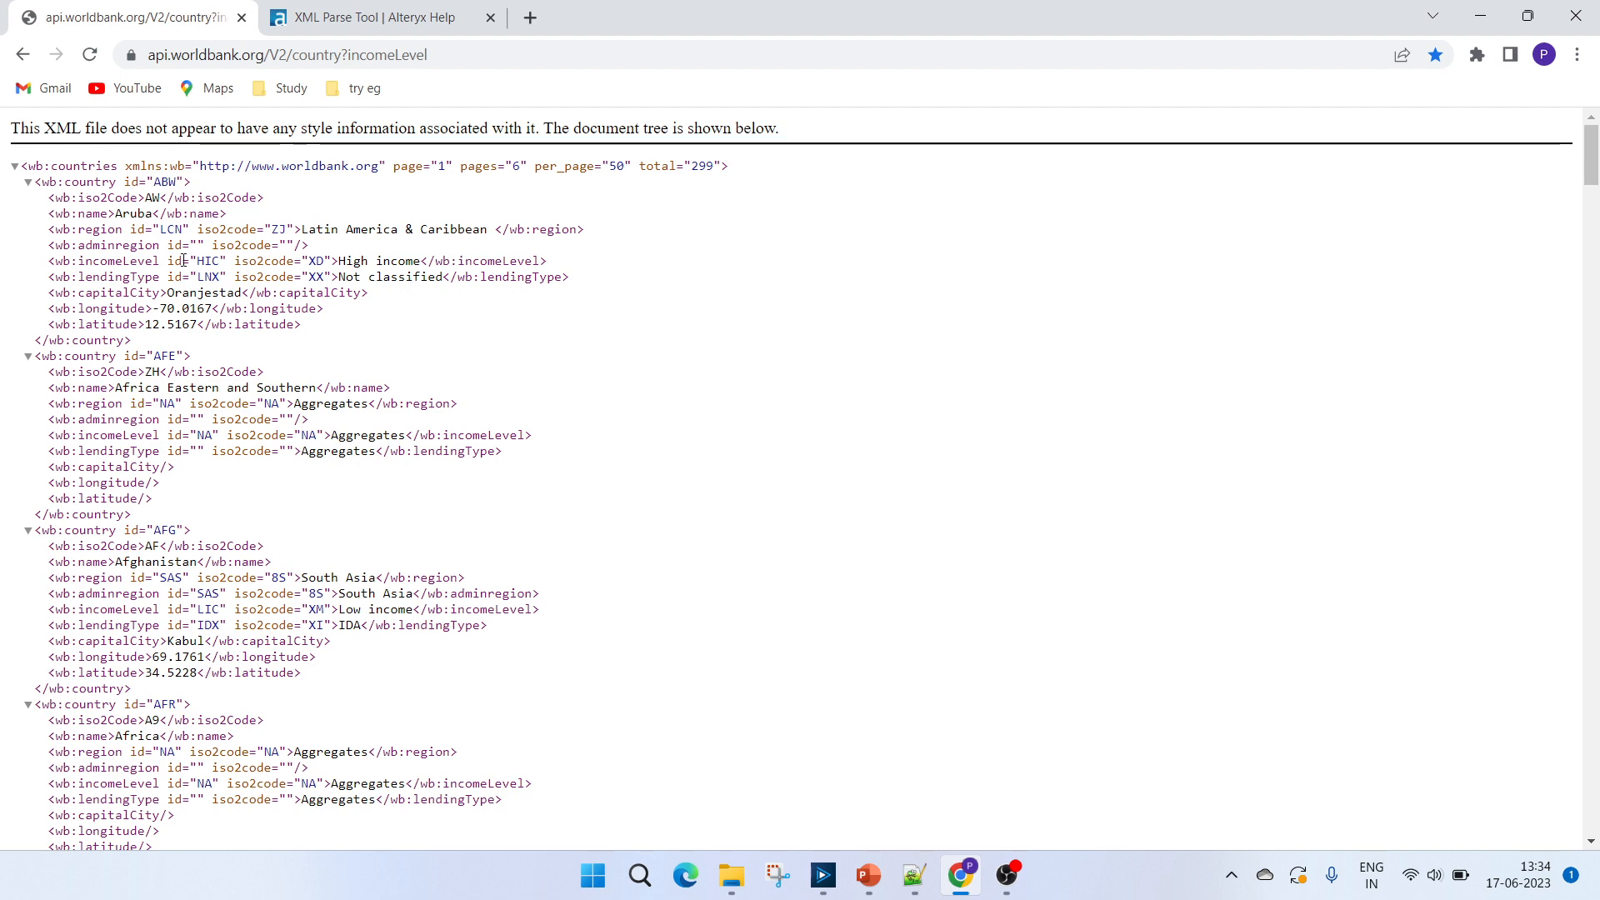
{"action": "key", "text": "alt+Tab"}
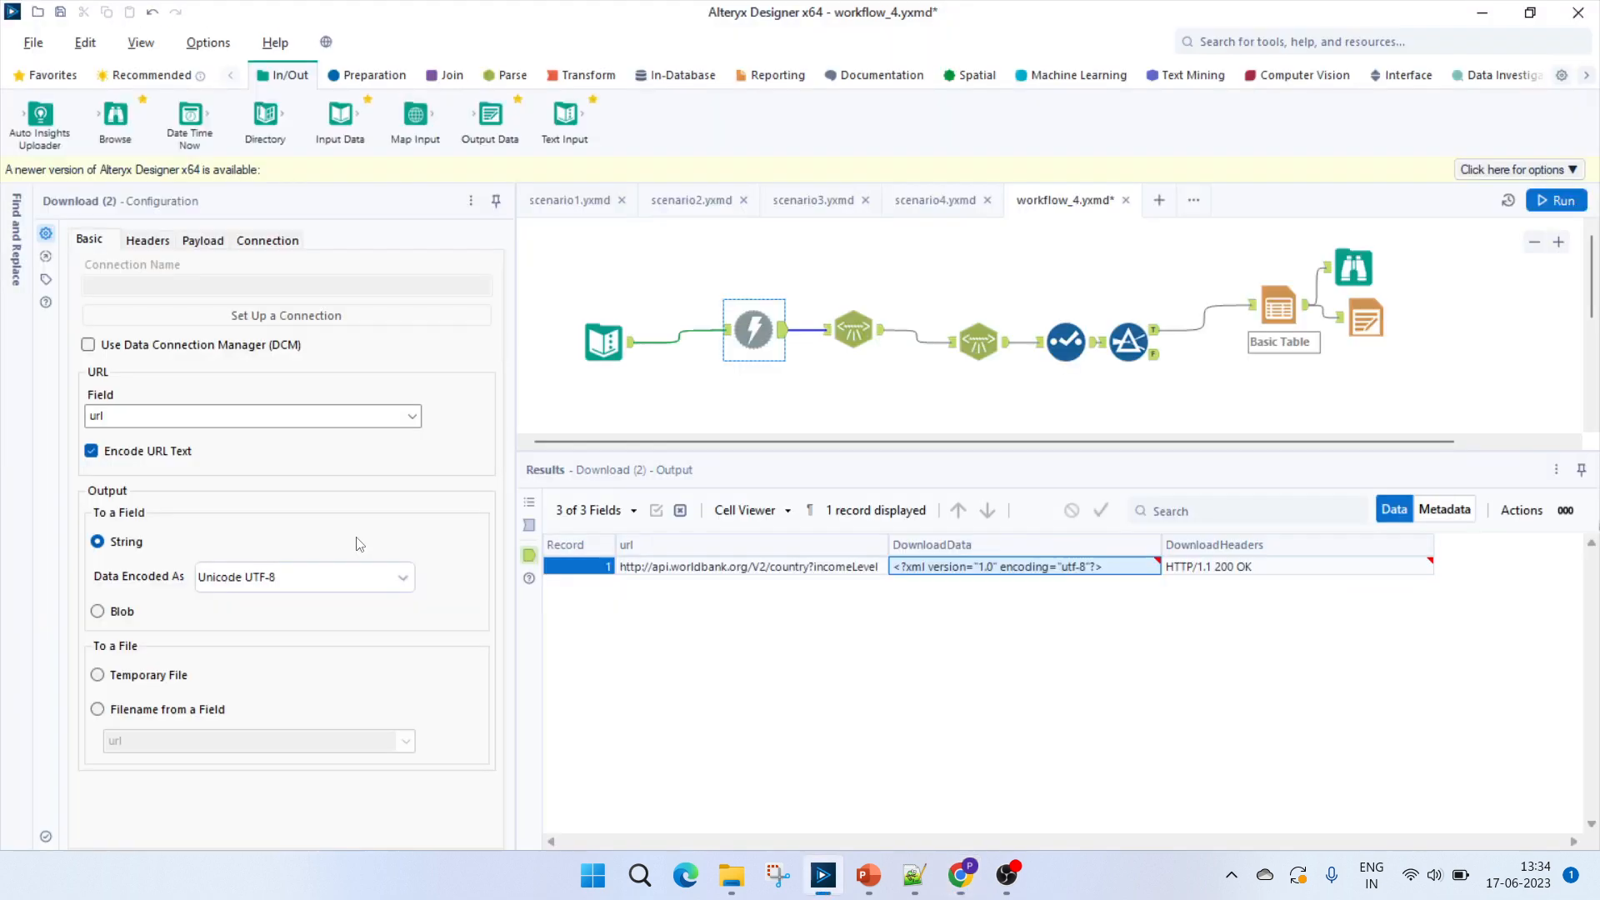
{"action": "key", "text": "alt+Tab"}
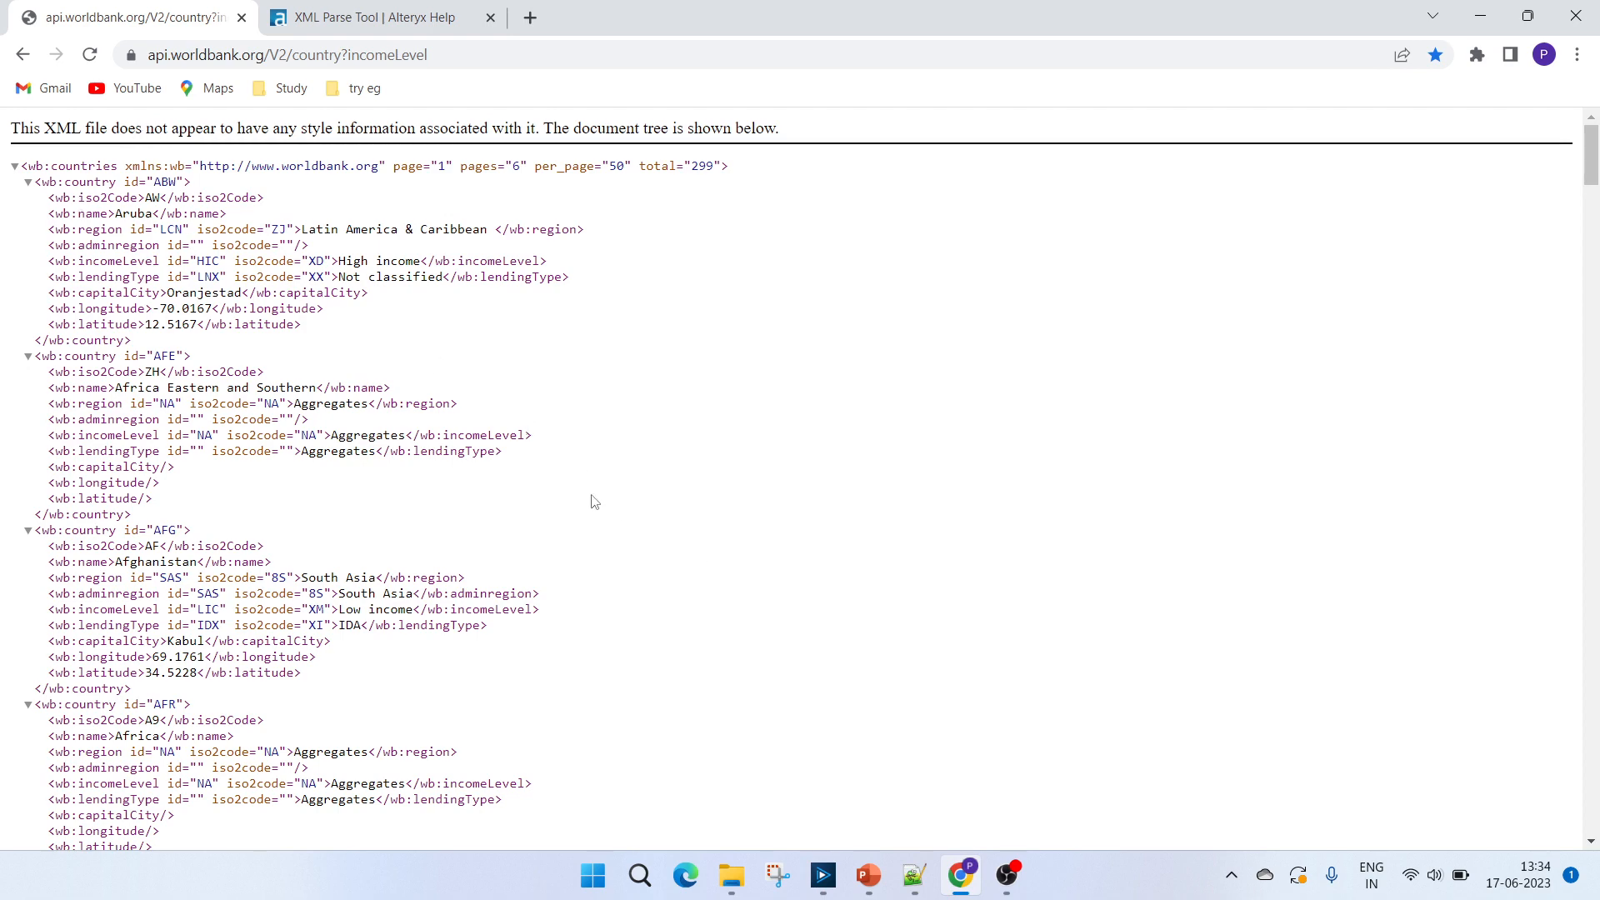
{"action": "key", "text": "alt+Tab"}
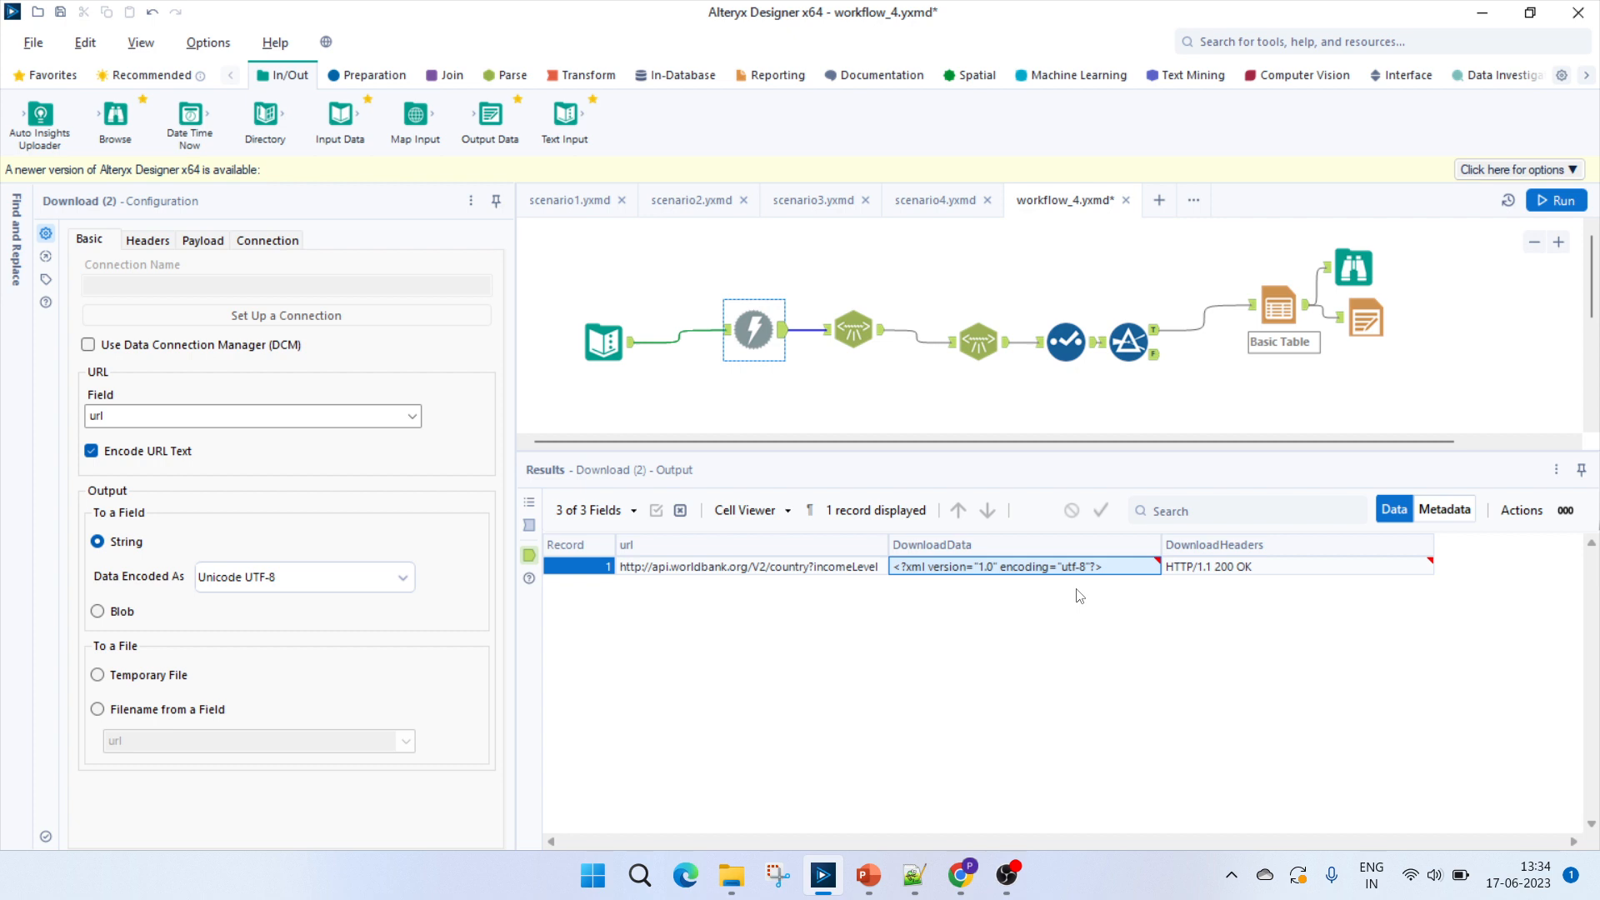
Examine the countries element and the truncated end of the XML in Notepad++'s new 1 file, and return to Alteryx Designer.
{"action": "left_click", "coordinate": [913, 875]}
{"action": "left_click", "coordinate": [30, 88]}
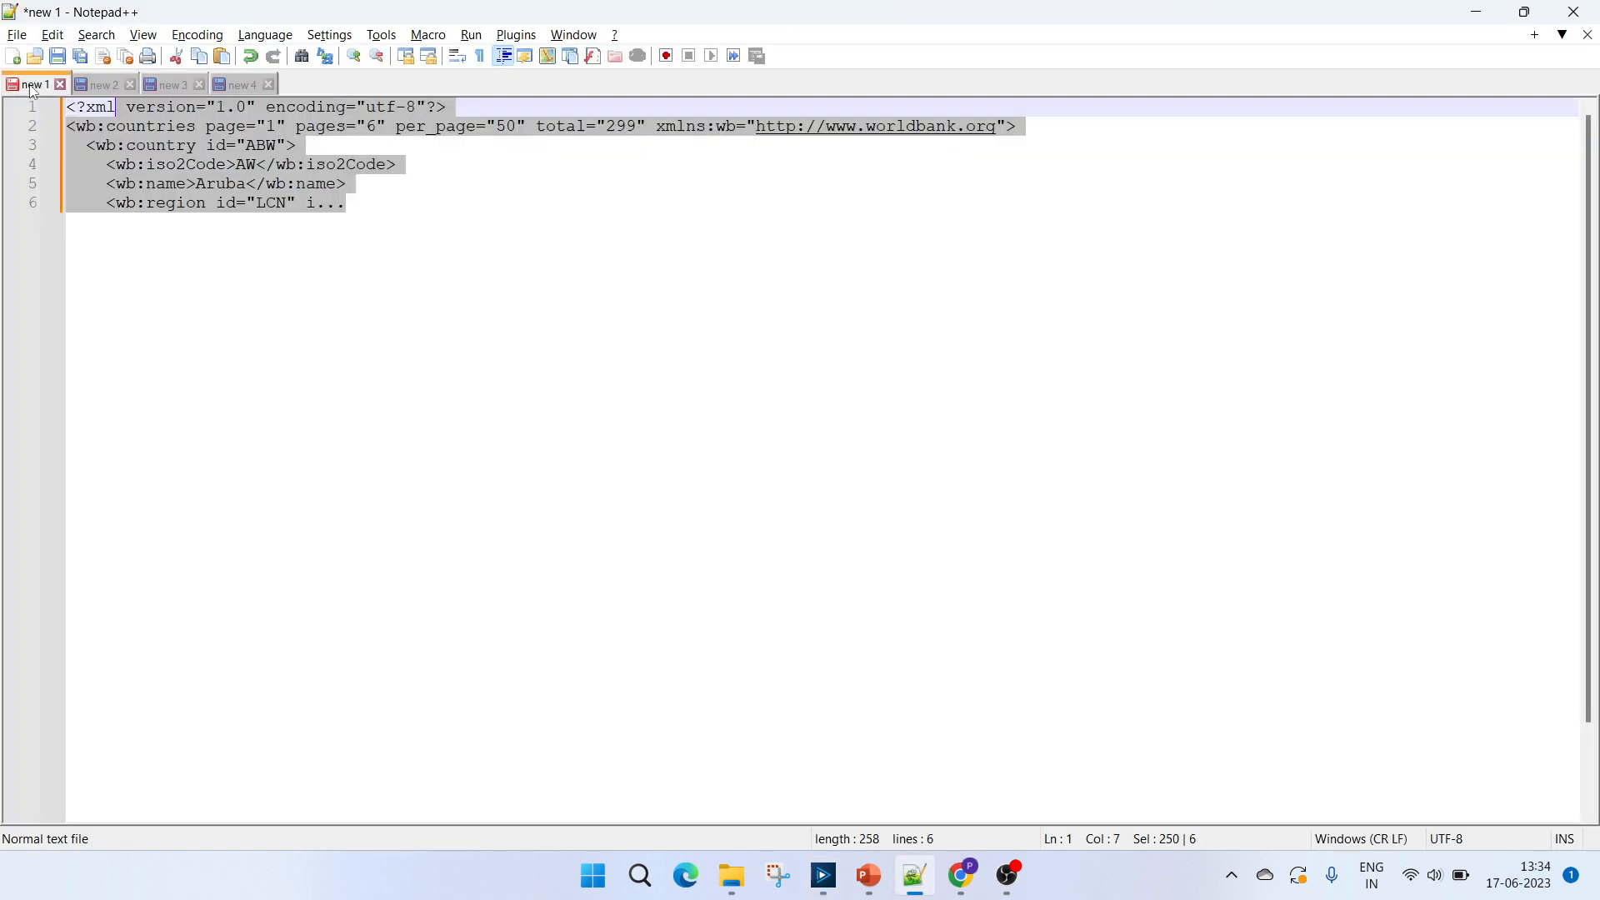
{"action": "left_click", "coordinate": [242, 295]}
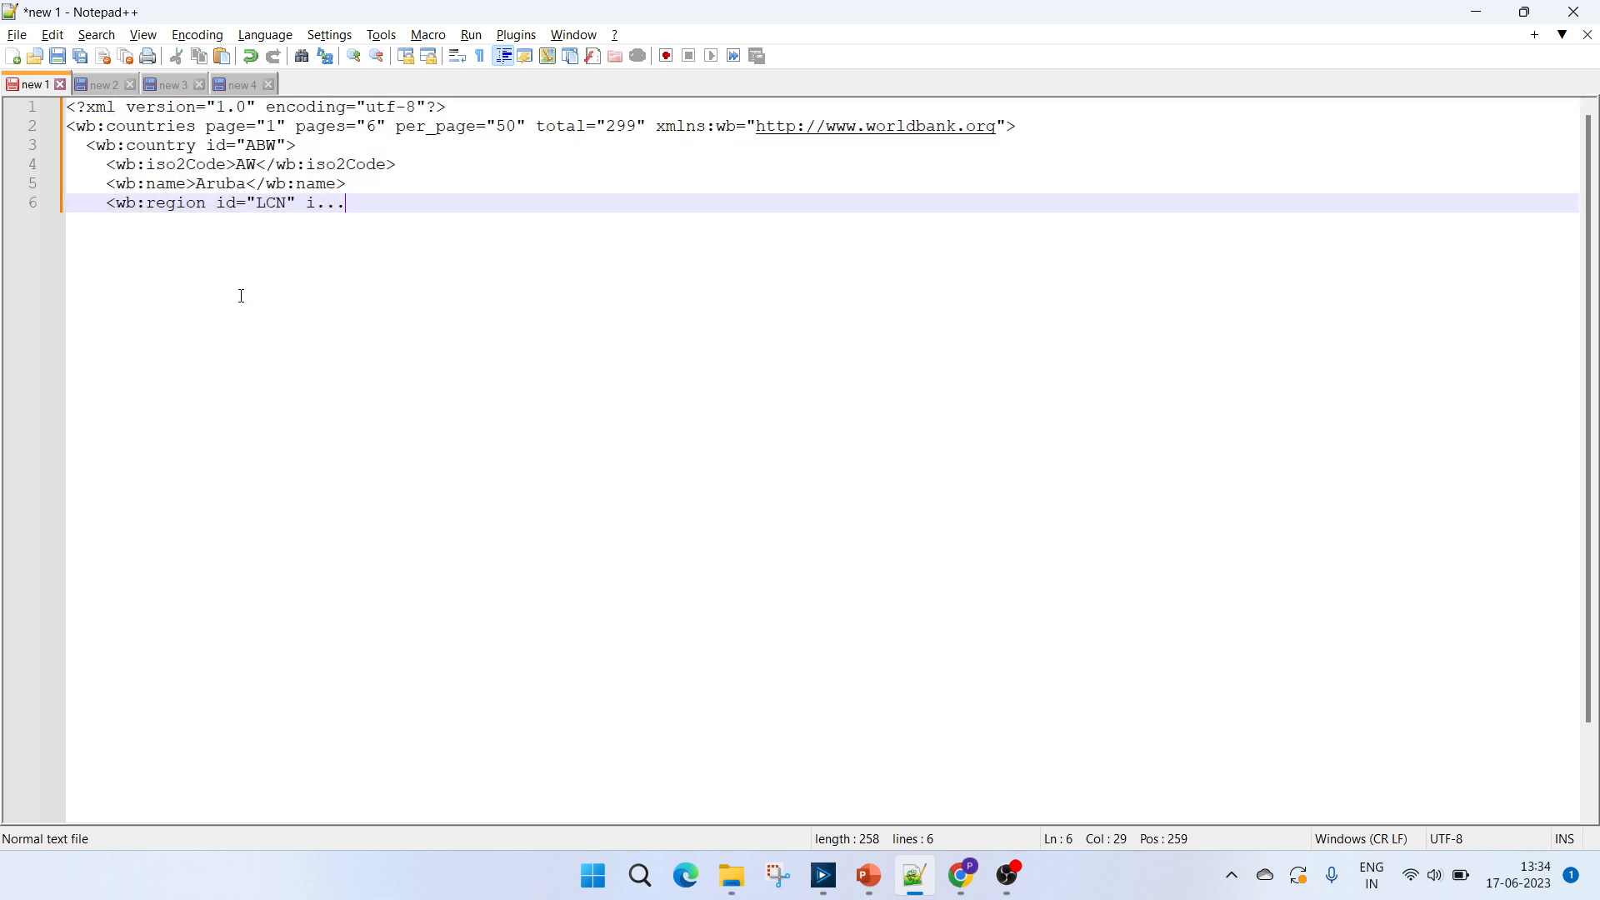
{"action": "double_click", "coordinate": [161, 126]}
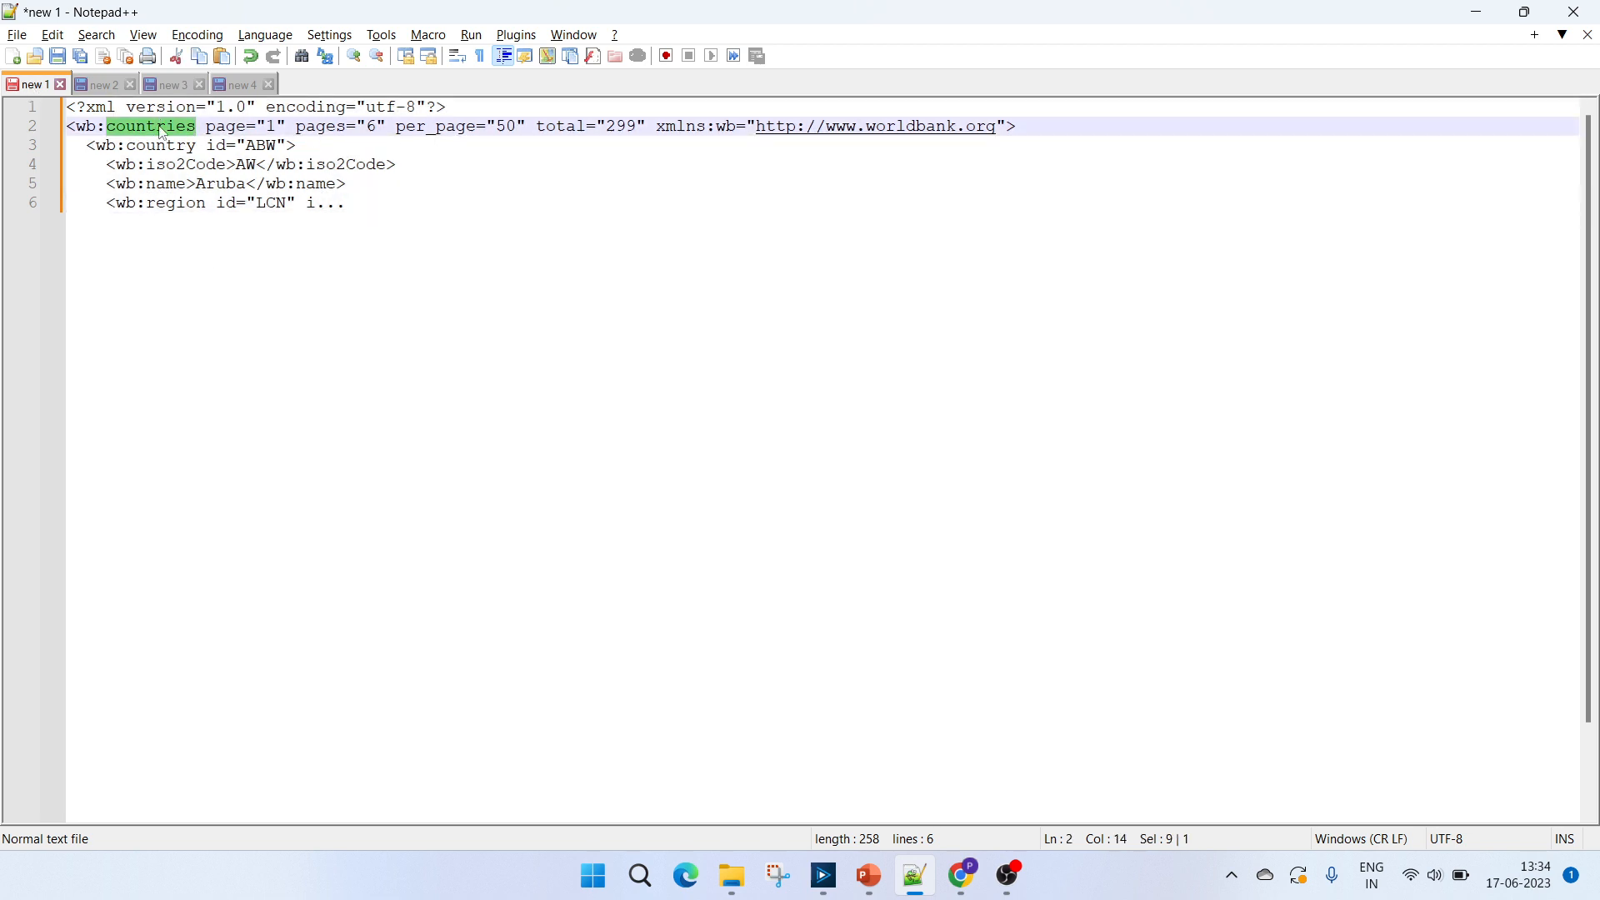
{"action": "left_click", "coordinate": [329, 190]}
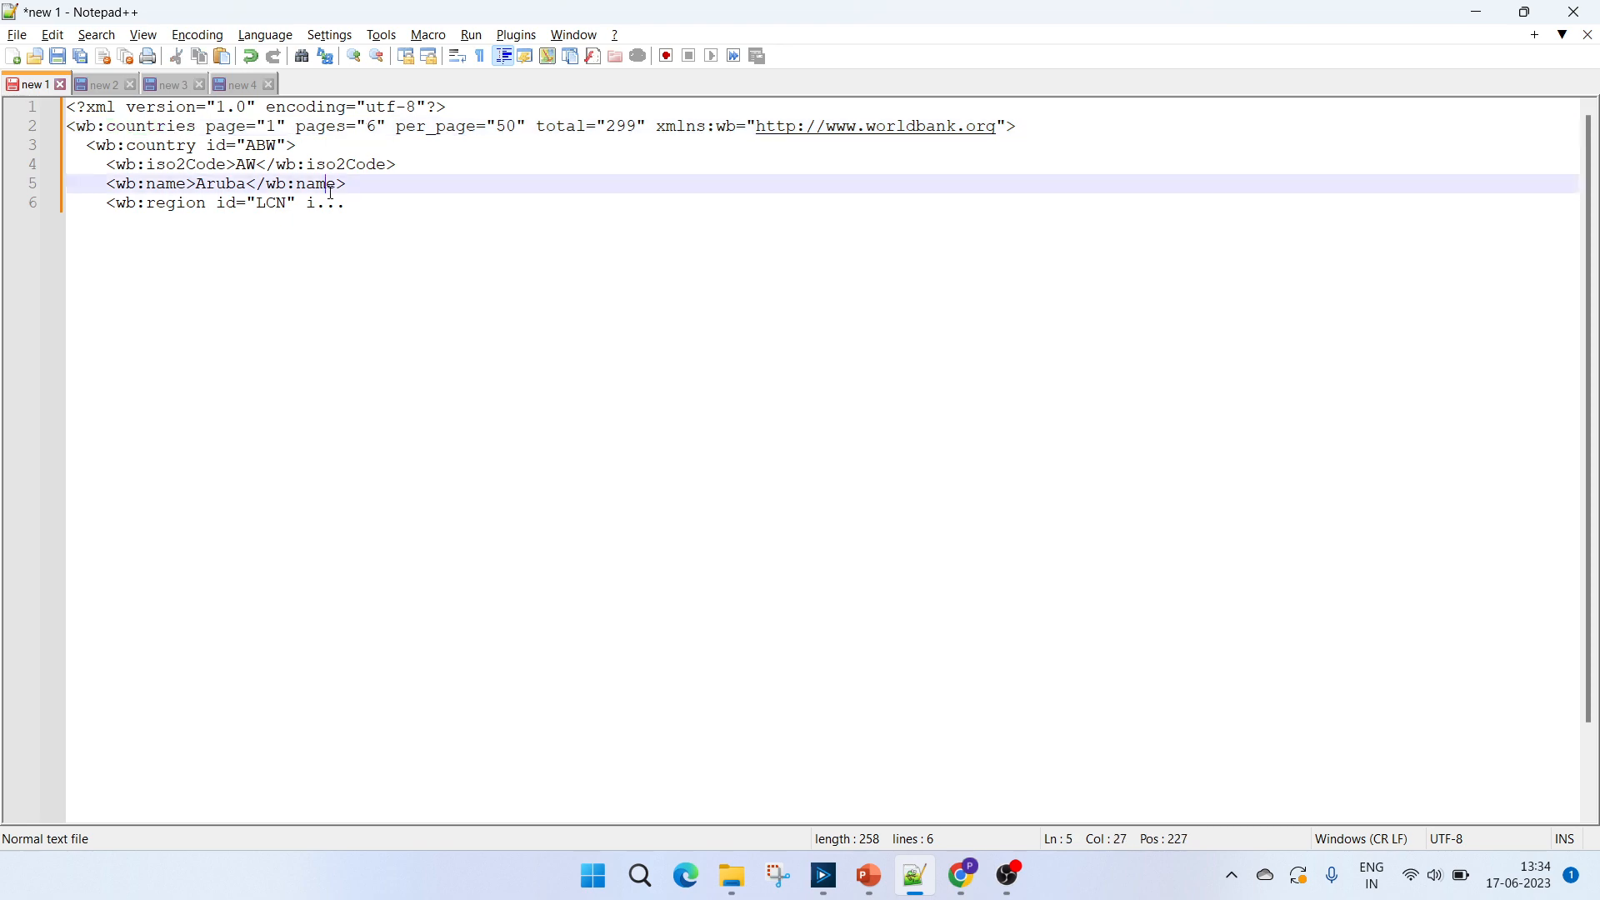
{"action": "double_click", "coordinate": [336, 203]}
{"action": "key", "text": "alt+Tab"}
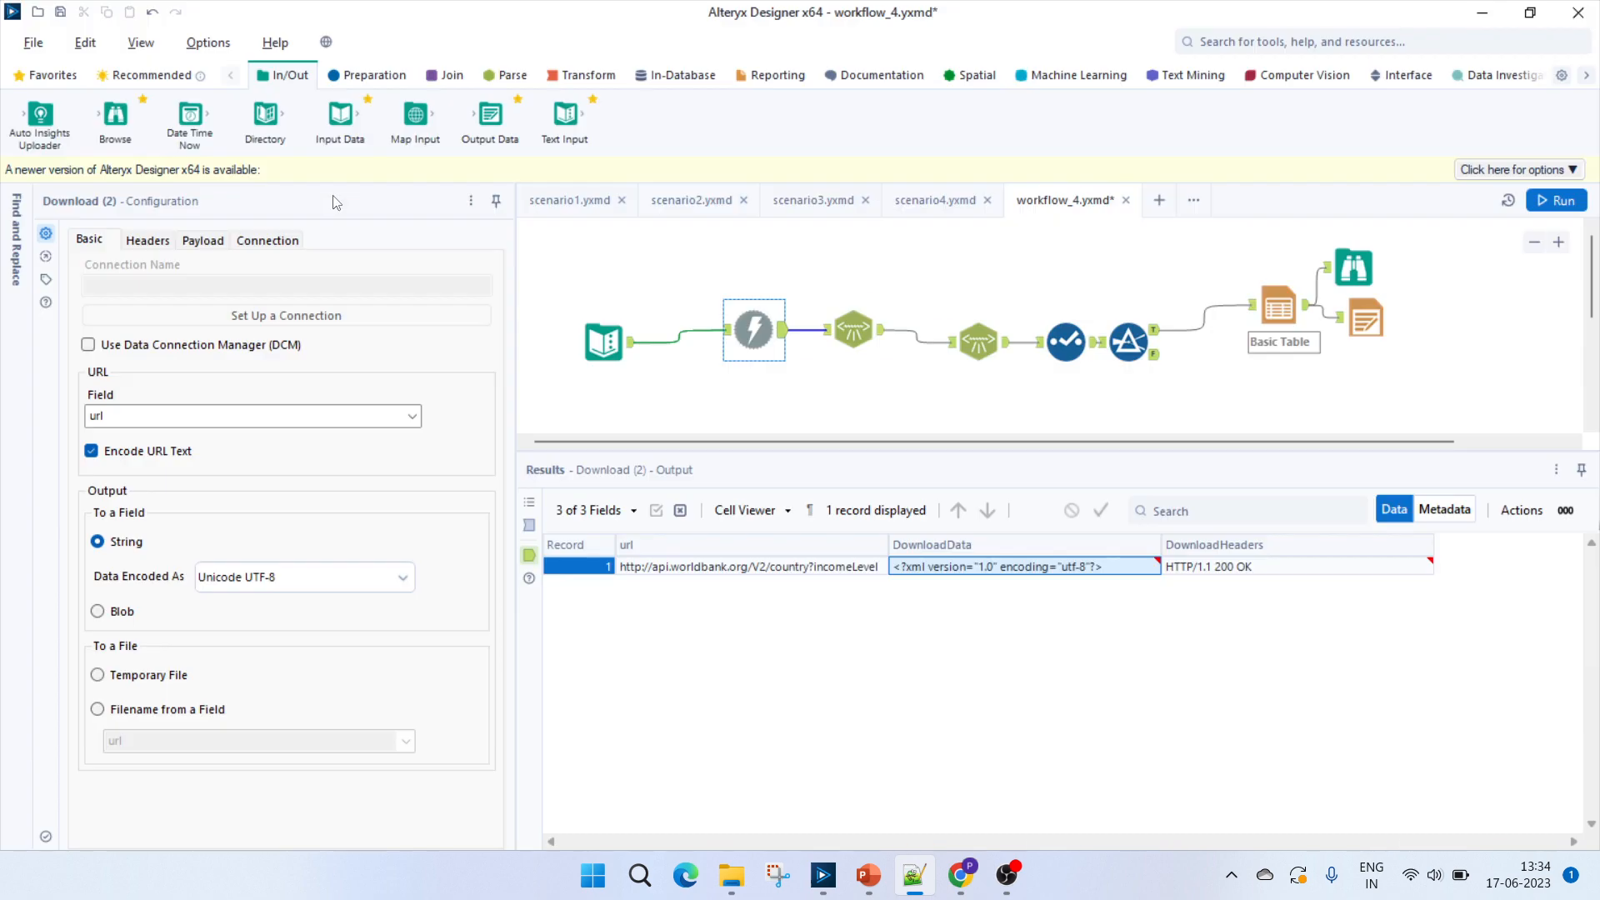
Inspect the first XML Parse tool's output columns in workflow_4 and compare them with the countries element and page attribute in Notepad++.
{"action": "left_click", "coordinate": [859, 330]}
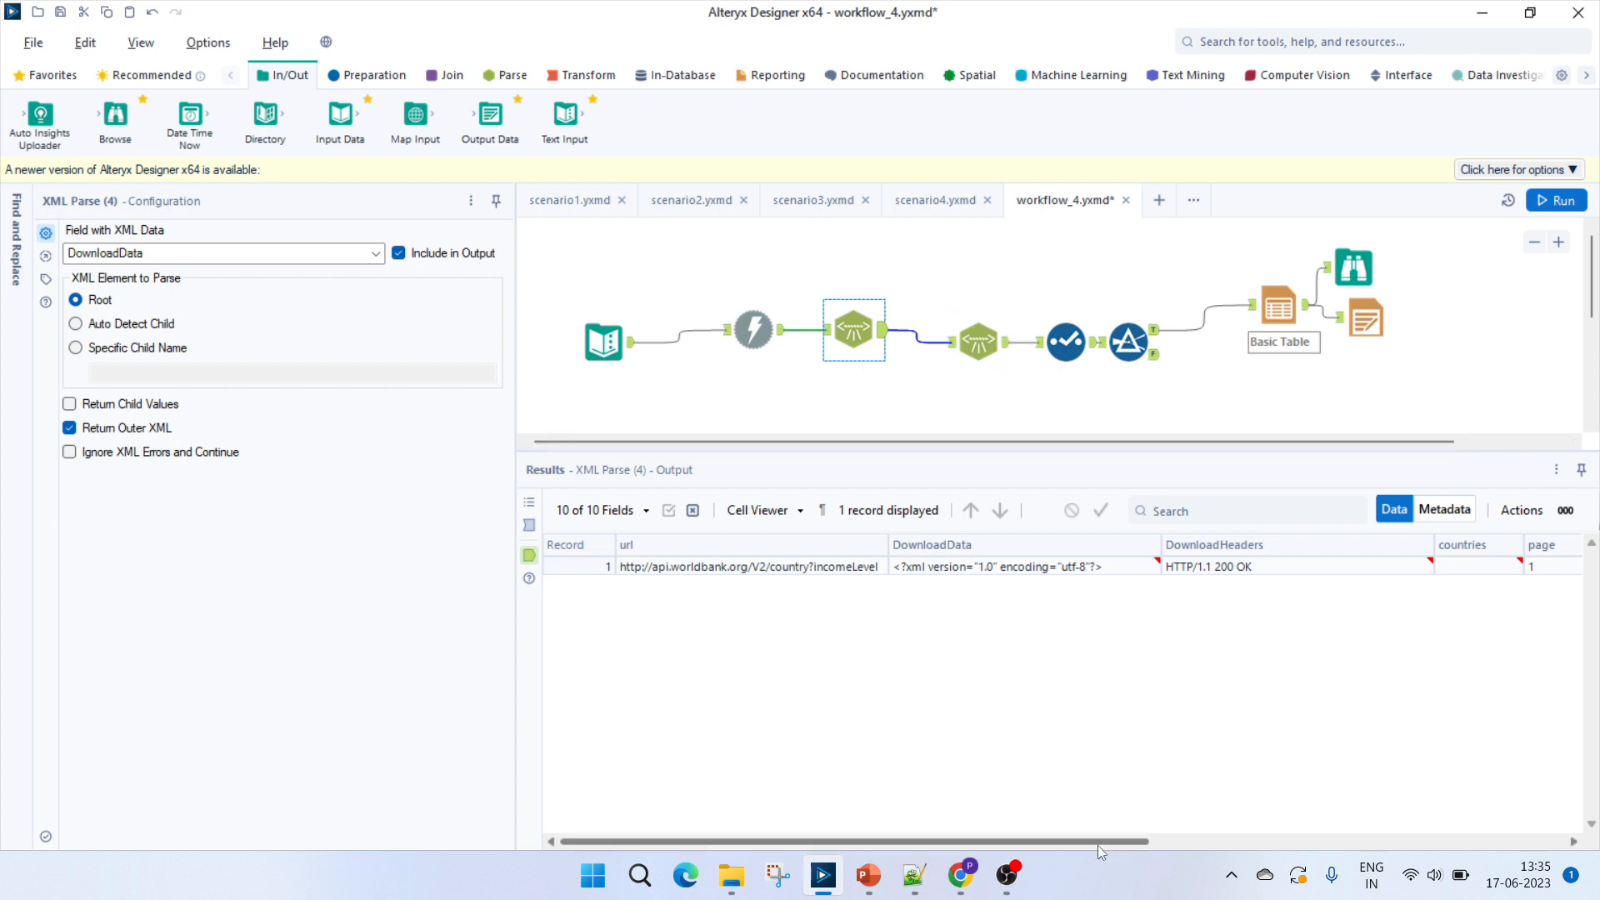
{"action": "left_click_drag", "start_coordinate": [1097, 845], "coordinate": [1521, 808]}
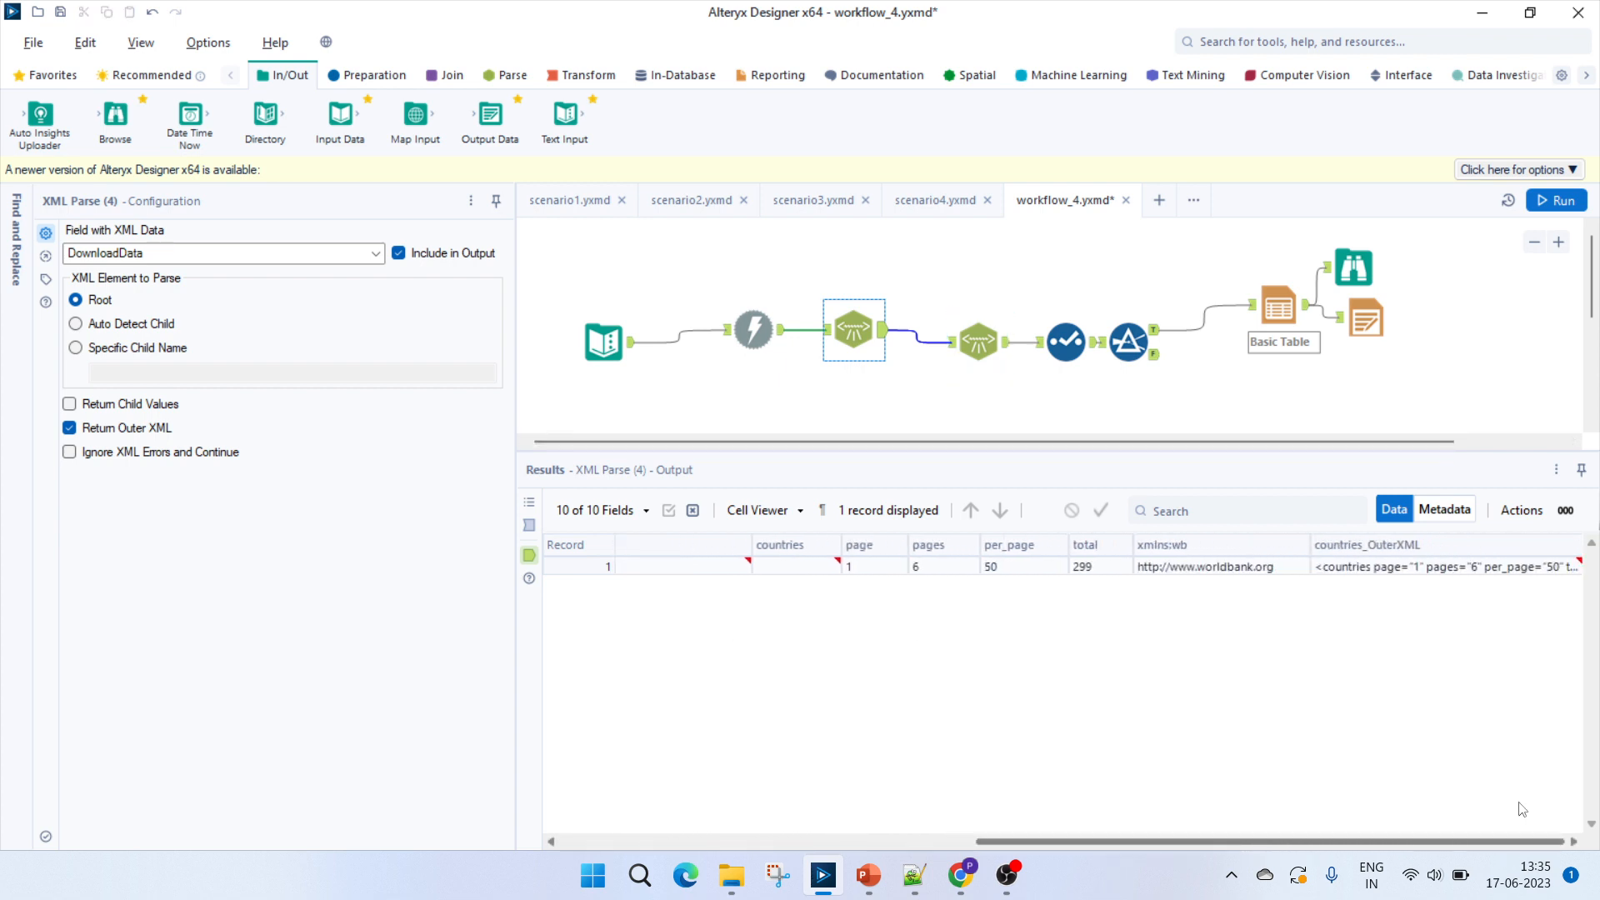
{"action": "key", "text": "alt+Tab"}
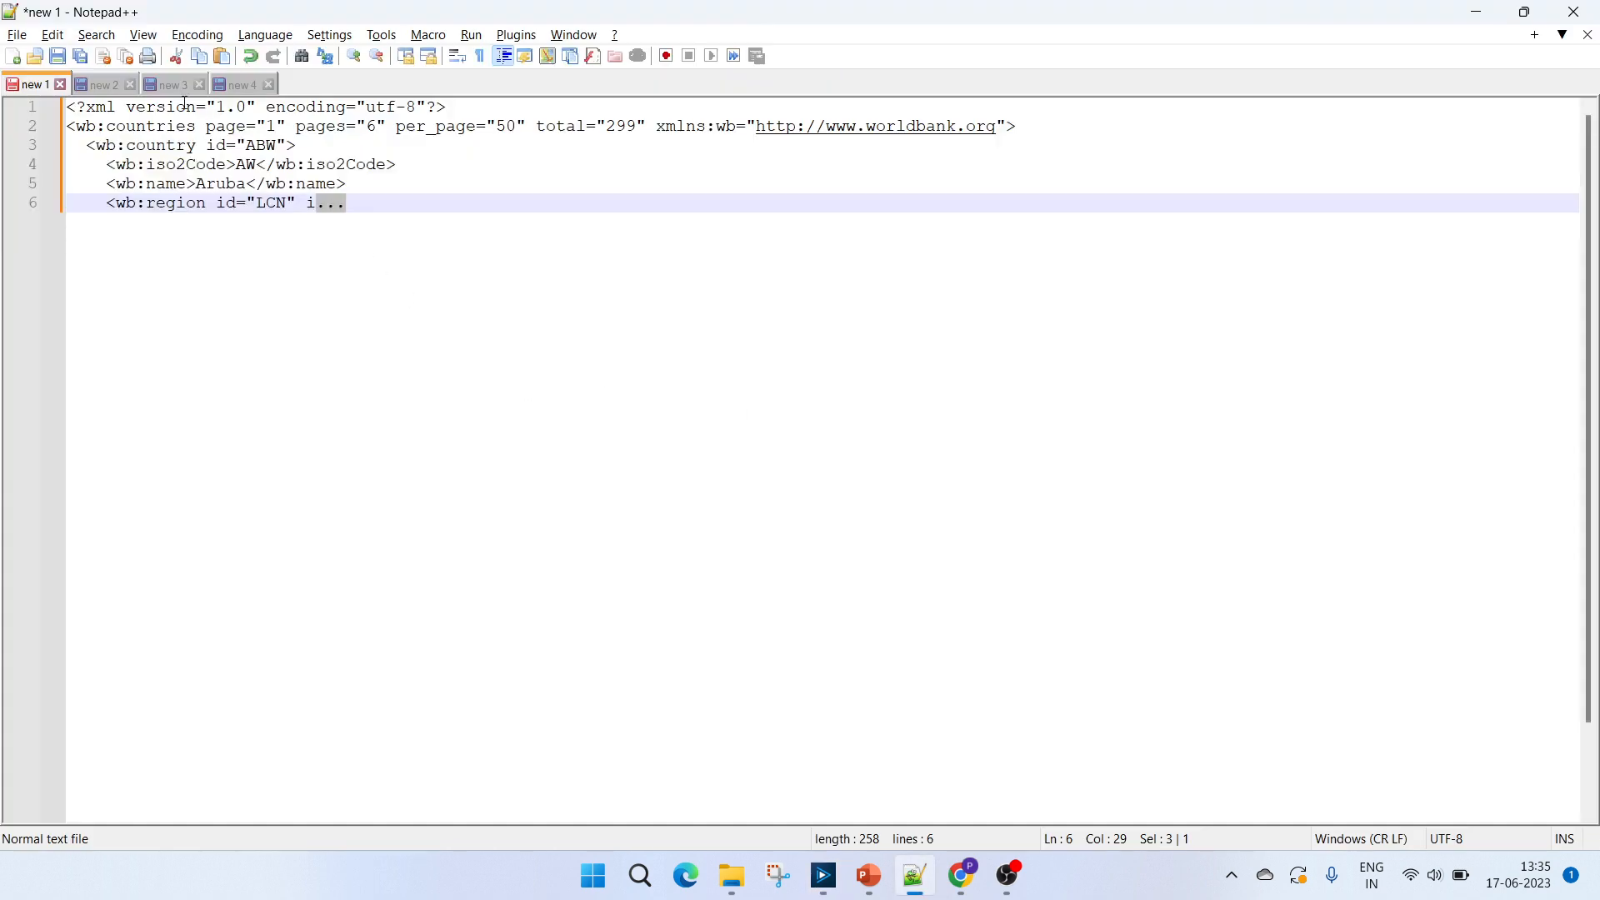
{"action": "double_click", "coordinate": [168, 127]}
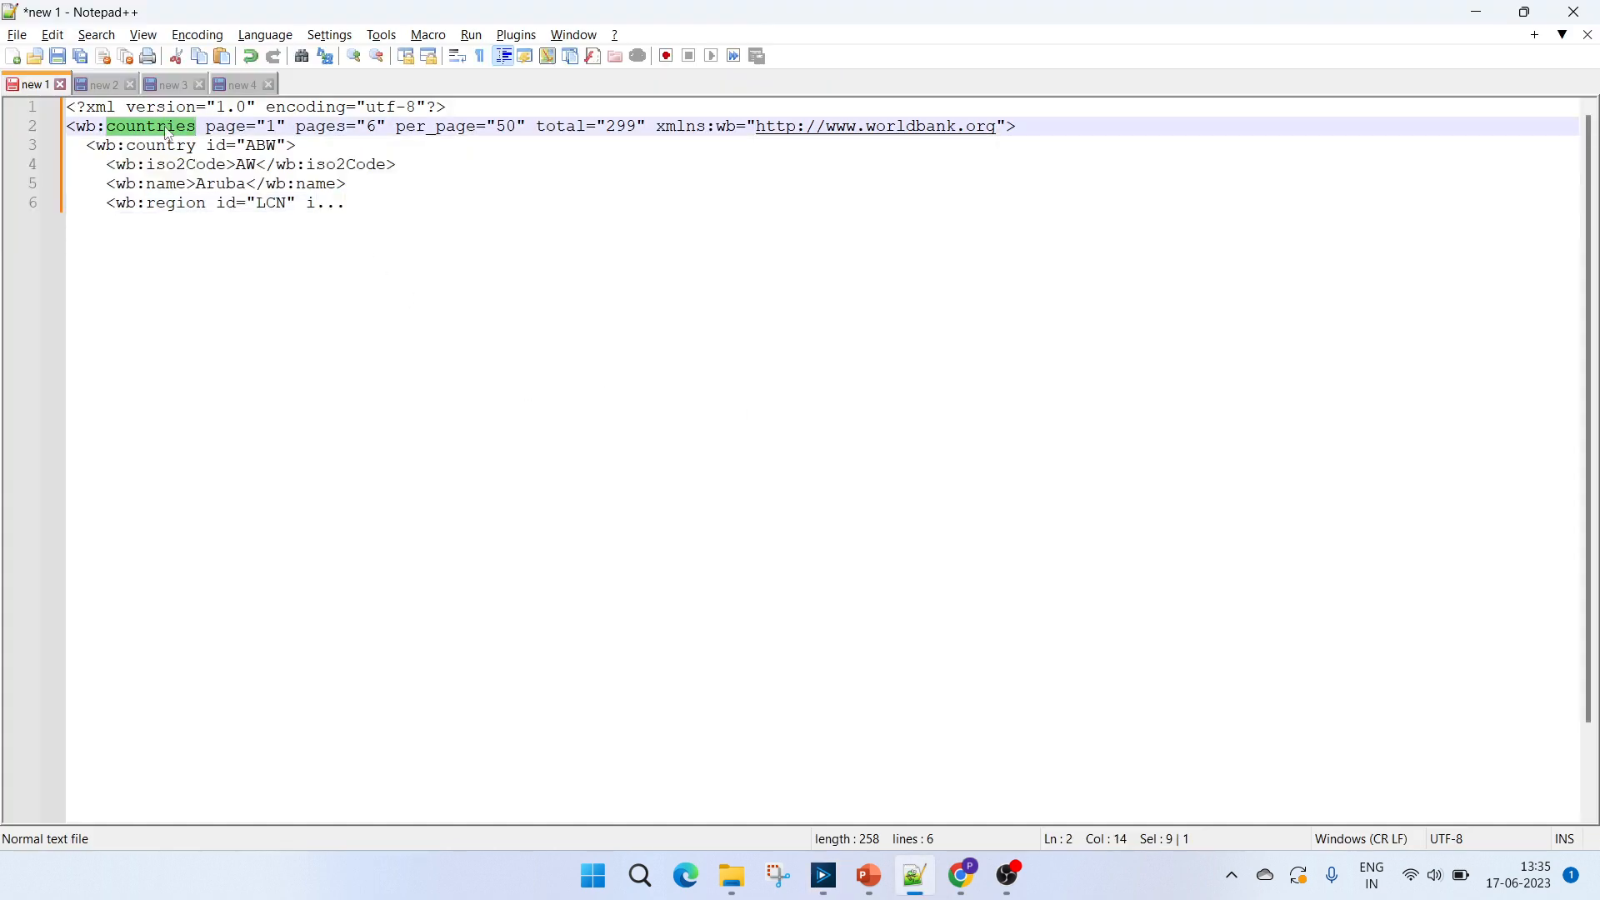
{"action": "double_click", "coordinate": [219, 127]}
{"action": "key", "text": "alt+Tab"}
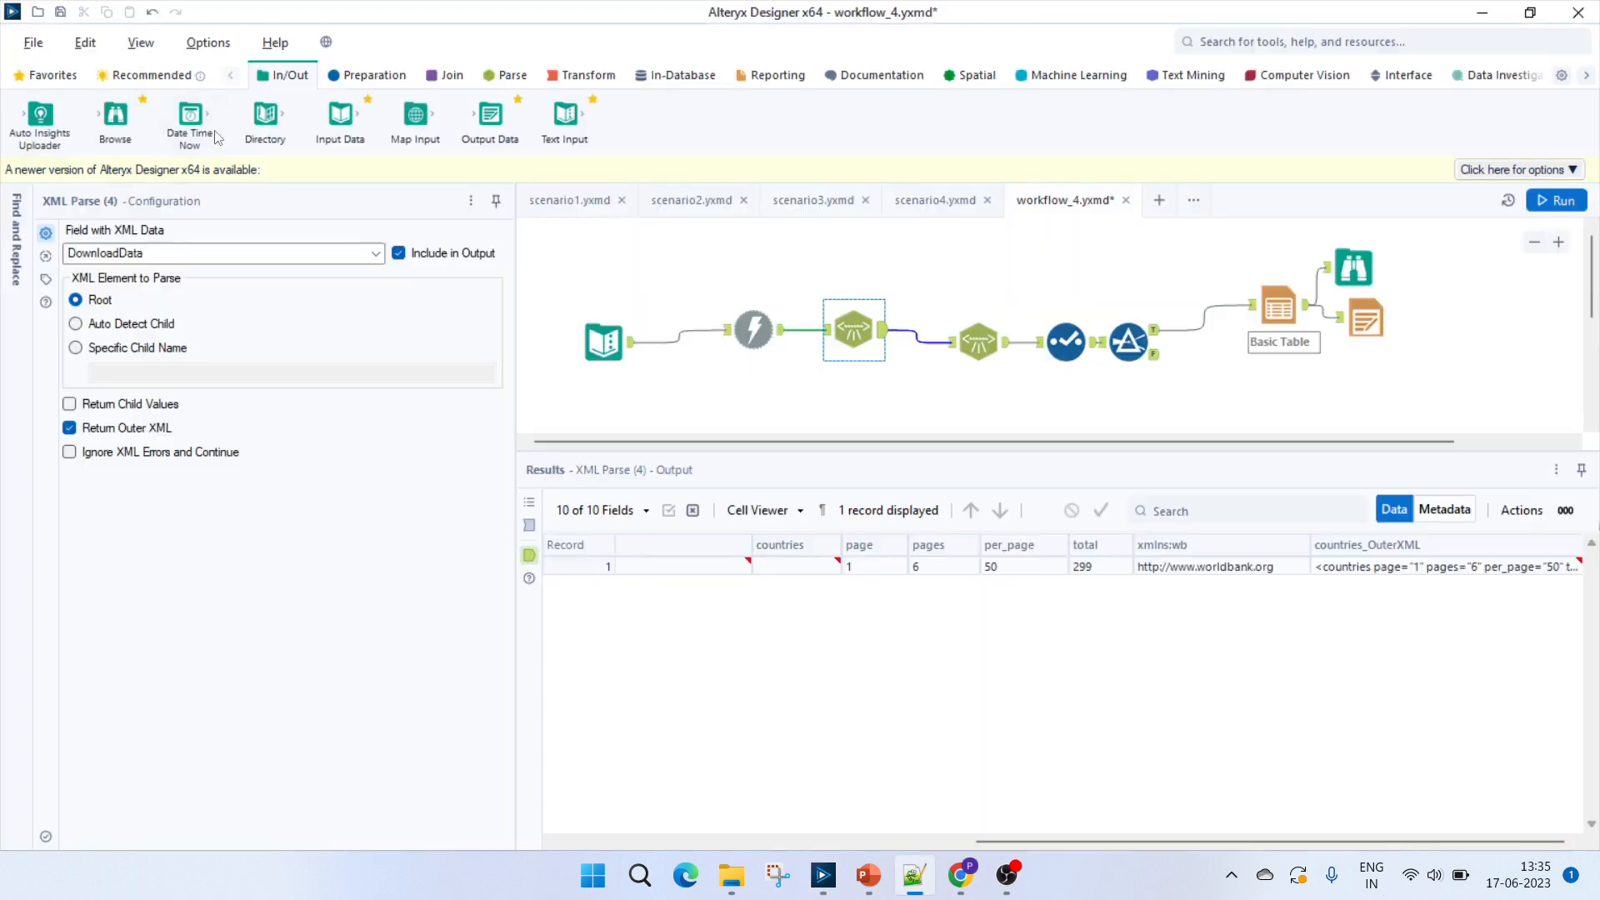
{"action": "key", "text": "alt+Tab"}
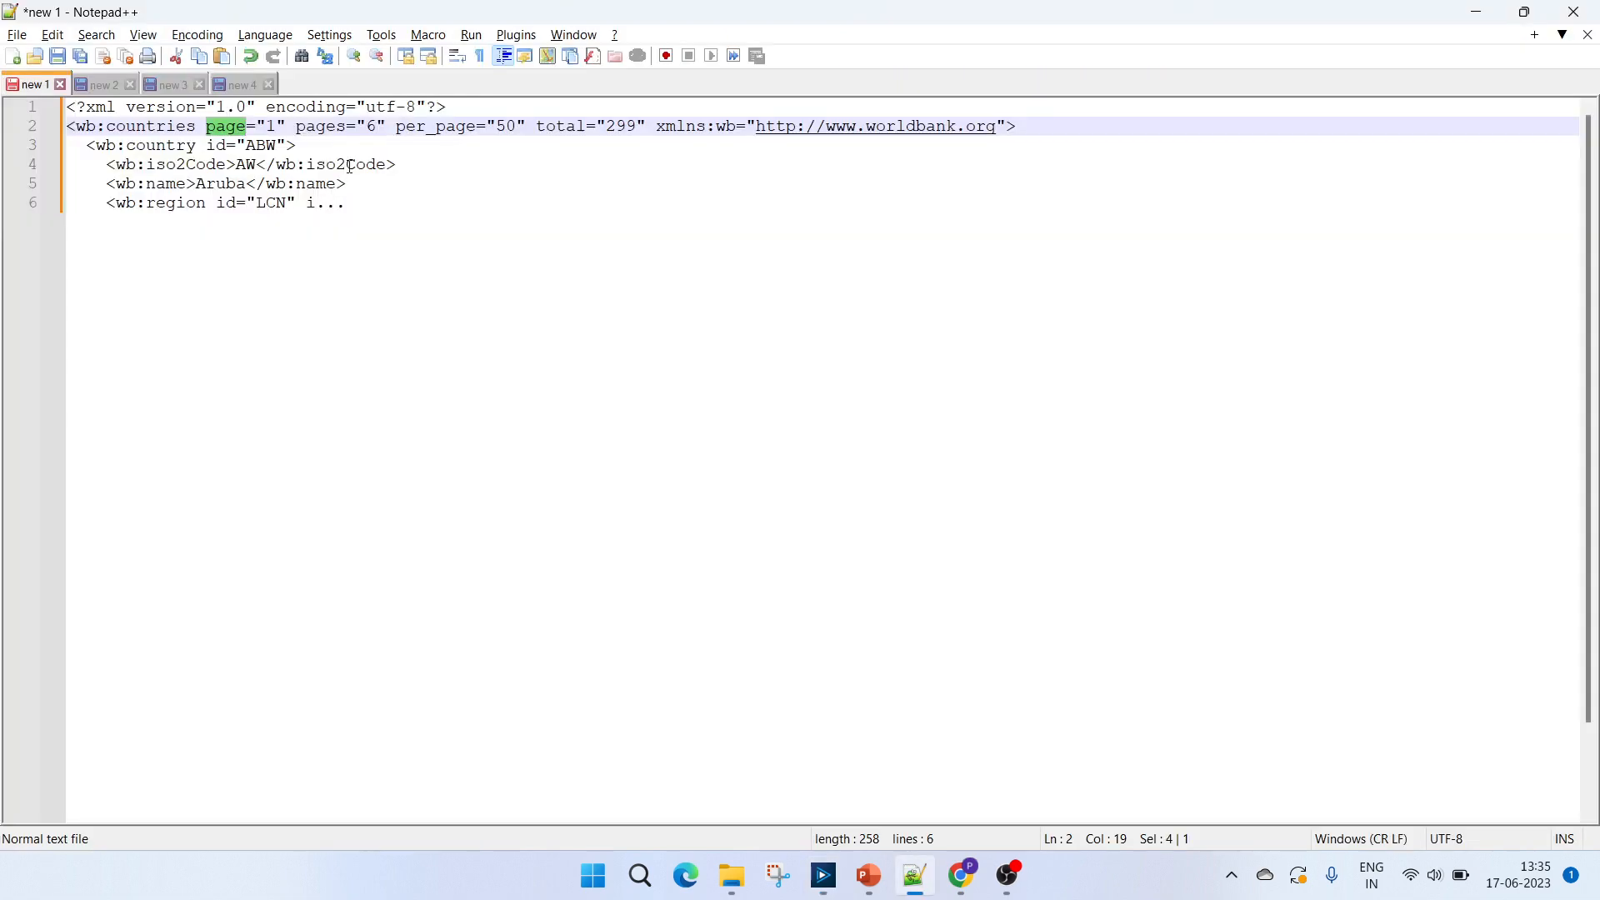
{"action": "key", "text": "alt+Tab"}
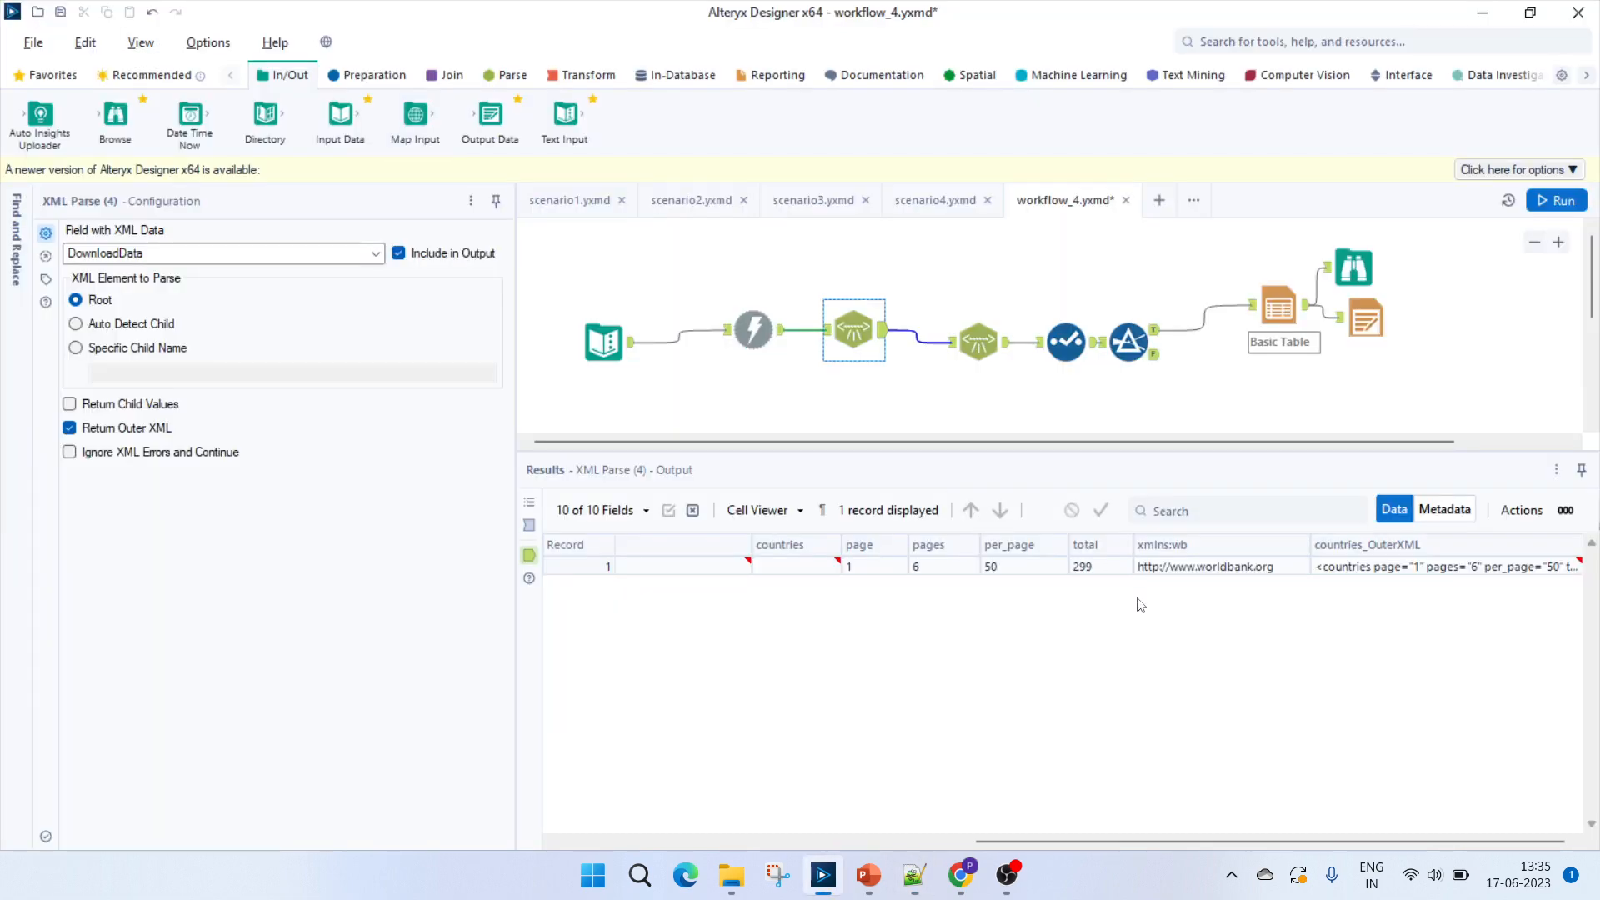
Compare the output's xmlns:wb cell with the namespace in Notepad++, and examine the countries element through the XML's truncated end.
{"action": "key", "text": "alt+Tab"}
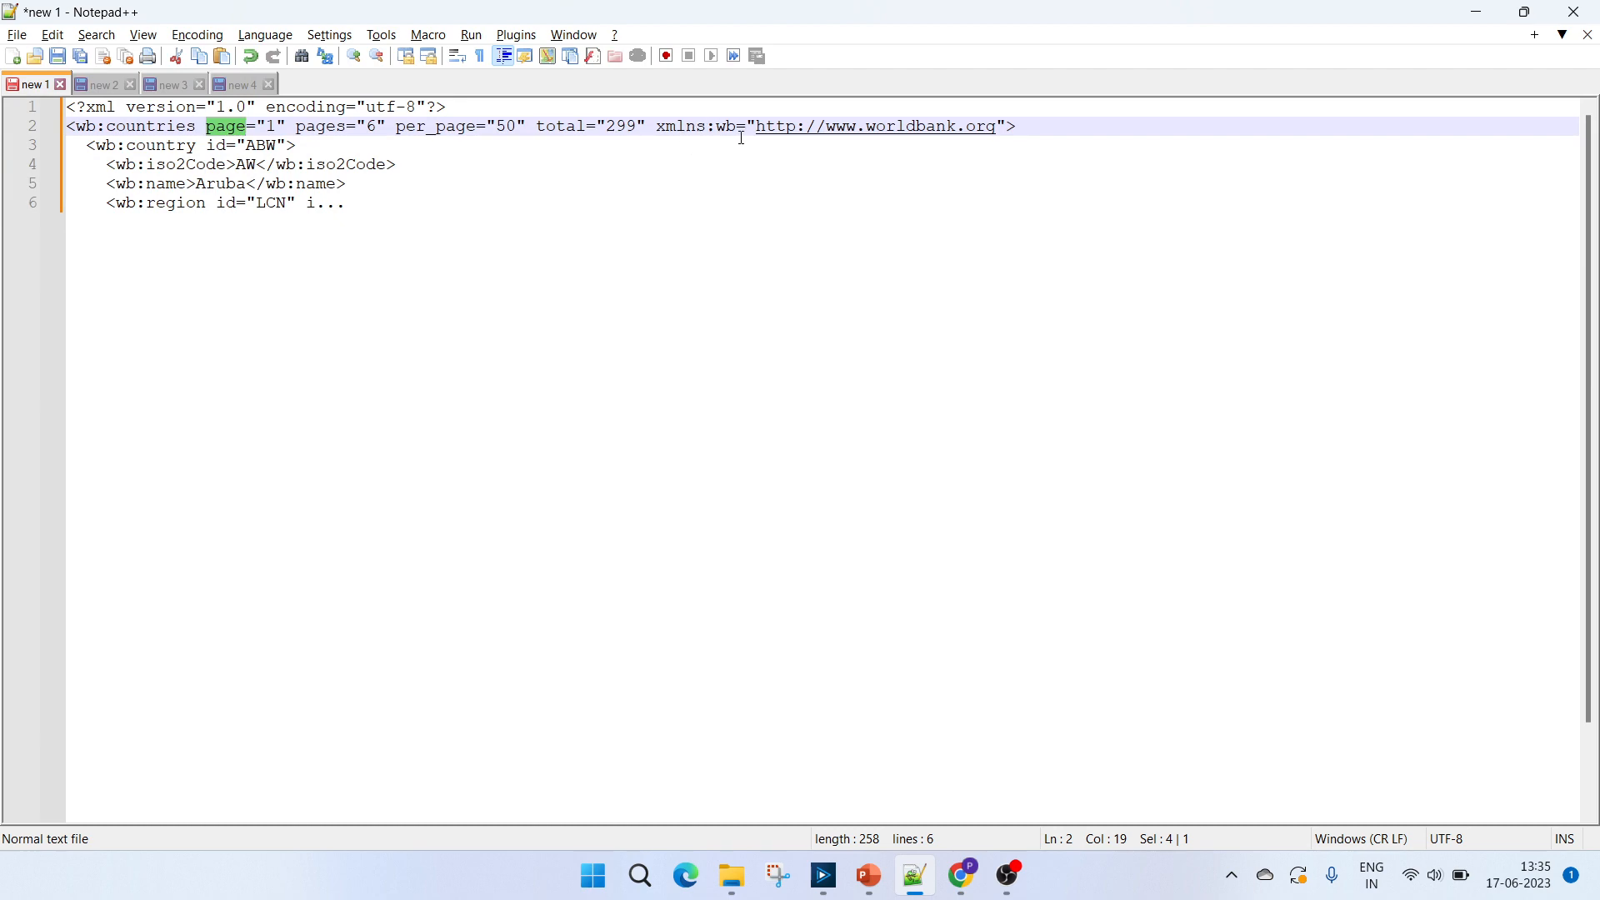
{"action": "key", "text": "alt+Tab"}
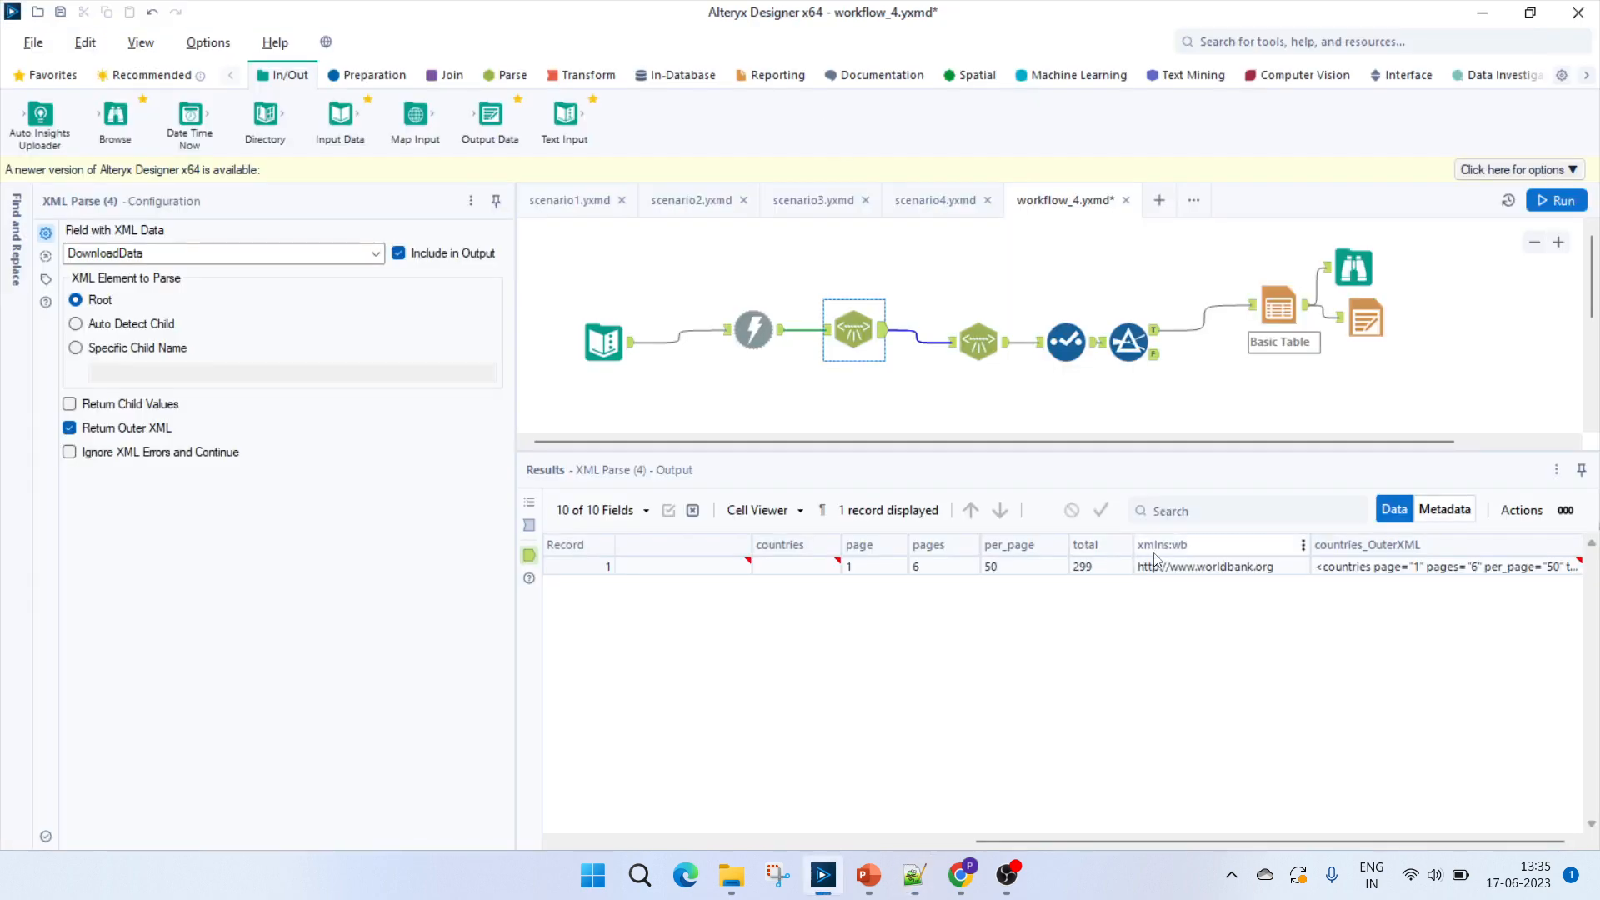
{"action": "left_click", "coordinate": [1161, 573]}
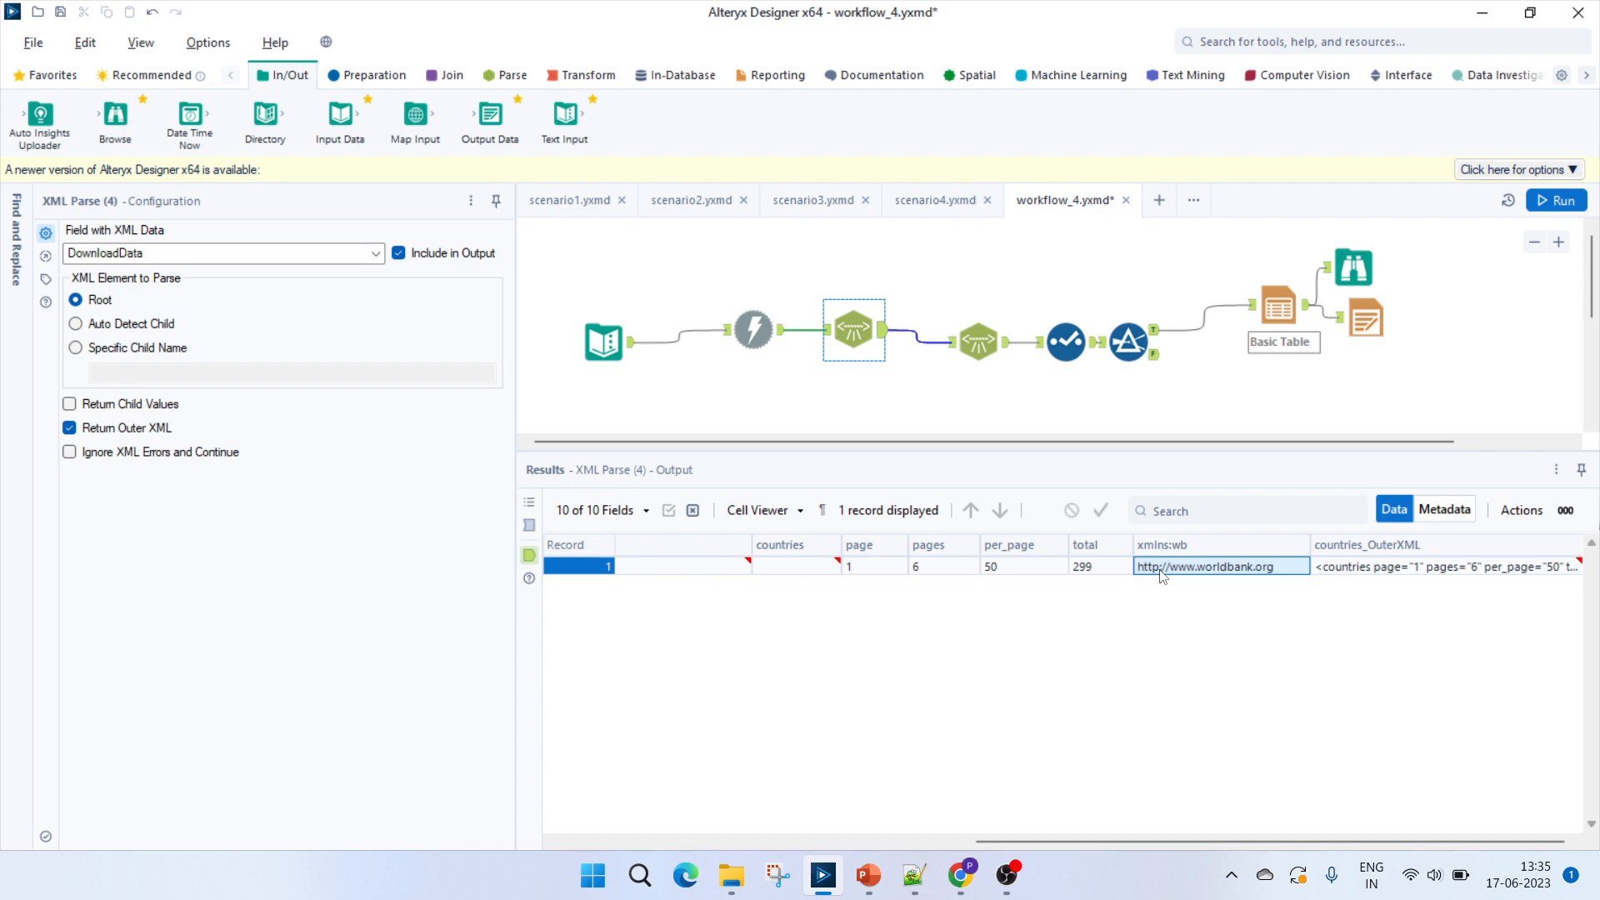
{"action": "key", "text": "alt+Tab"}
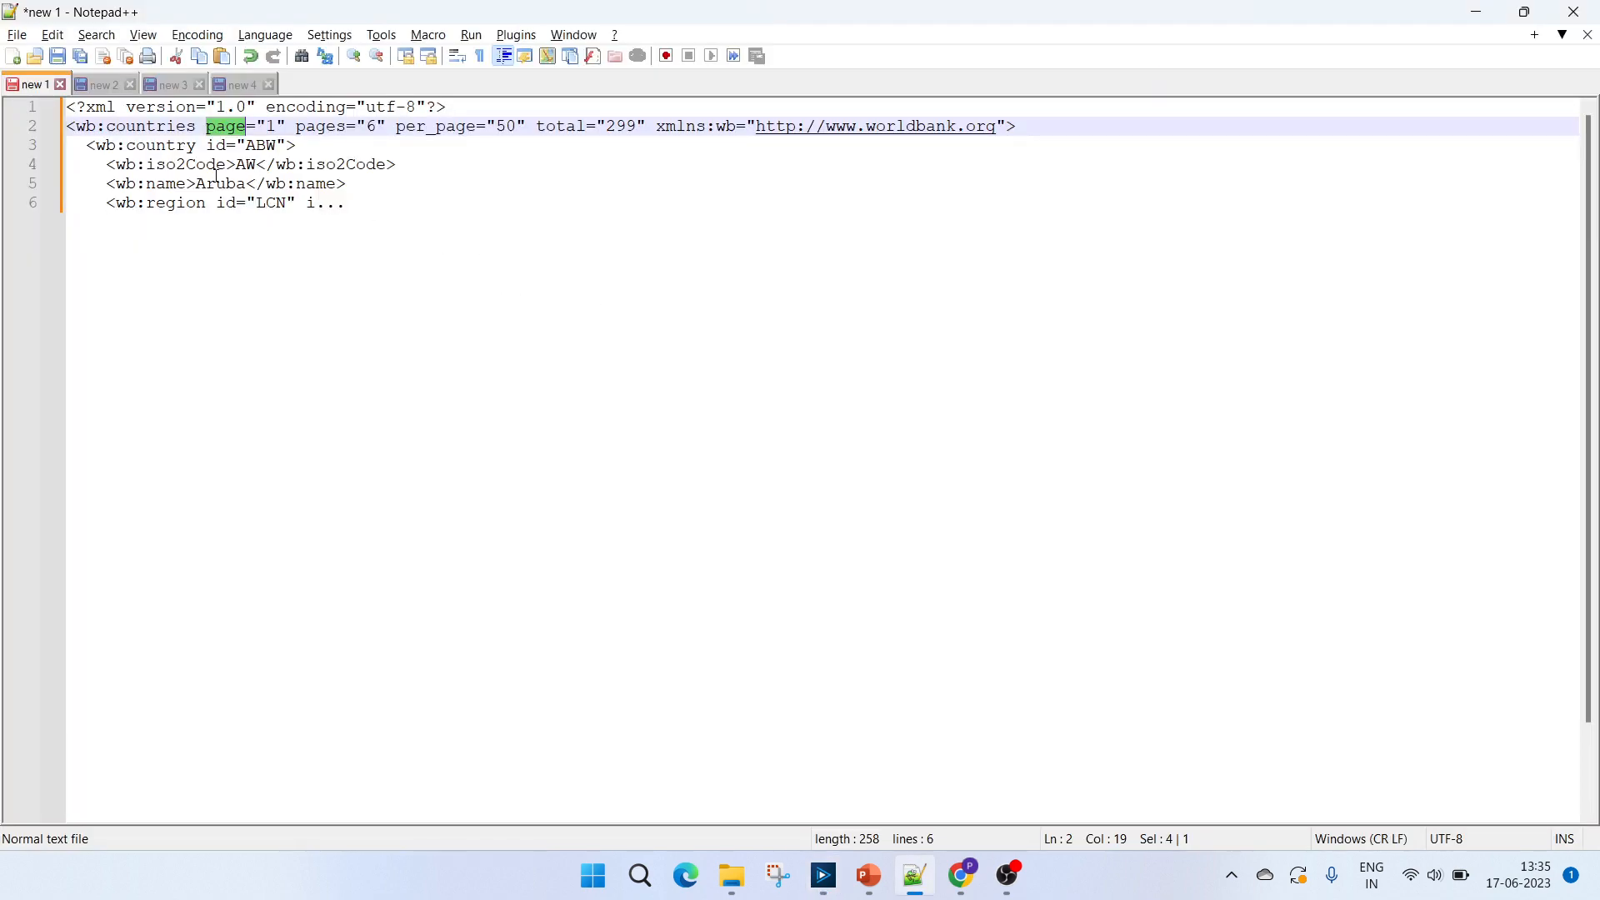
{"action": "double_click", "coordinate": [179, 128]}
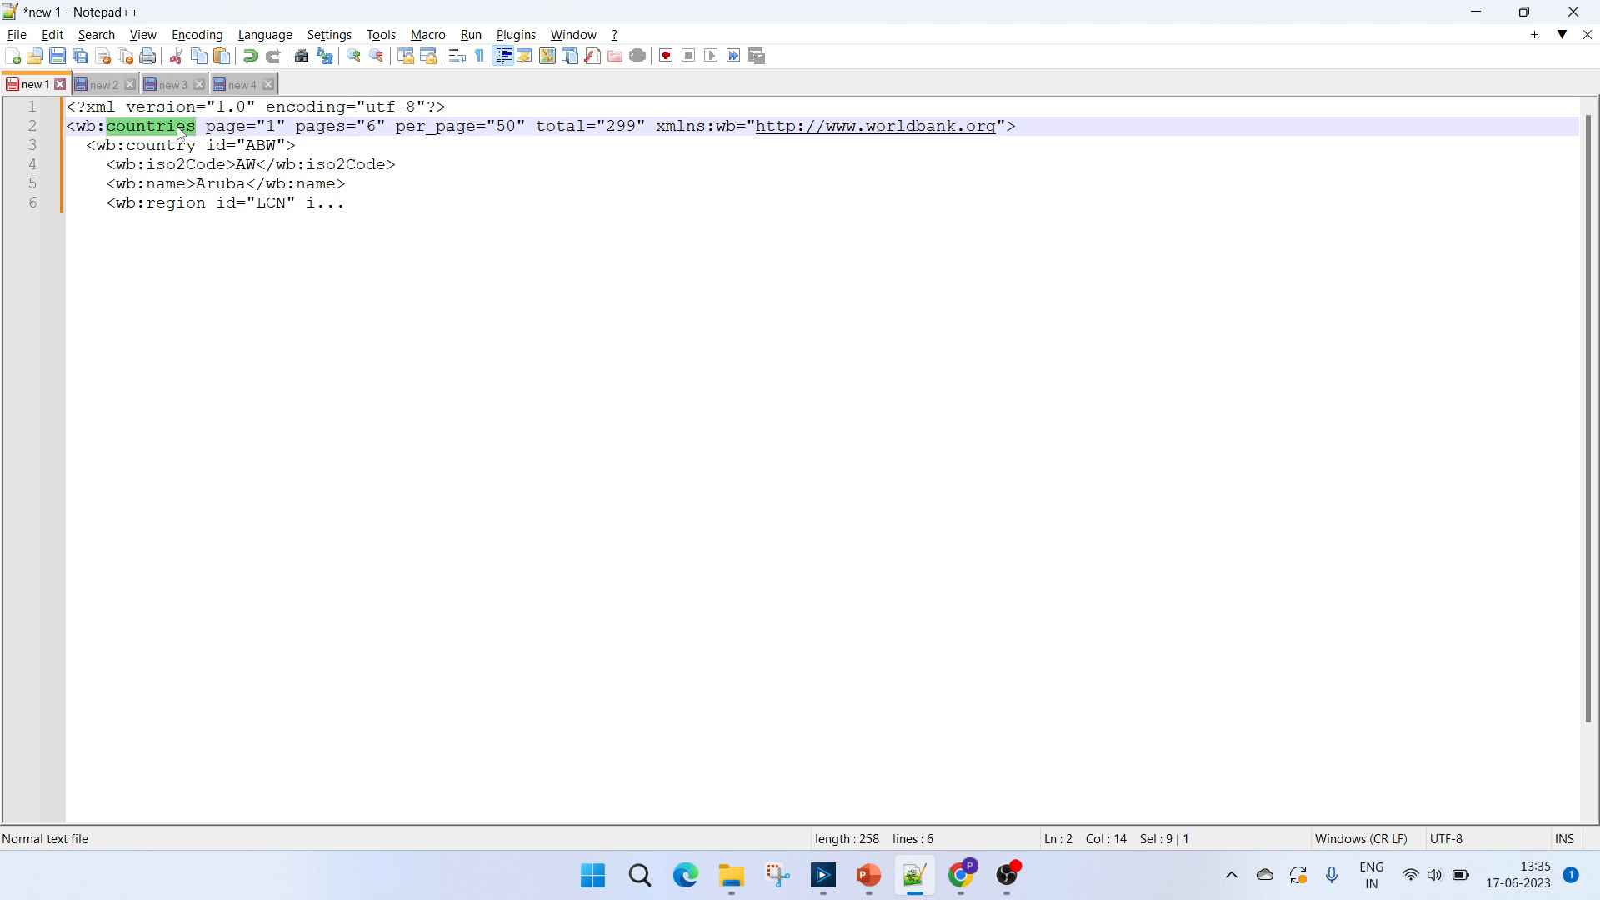
{"action": "double_click", "coordinate": [340, 205]}
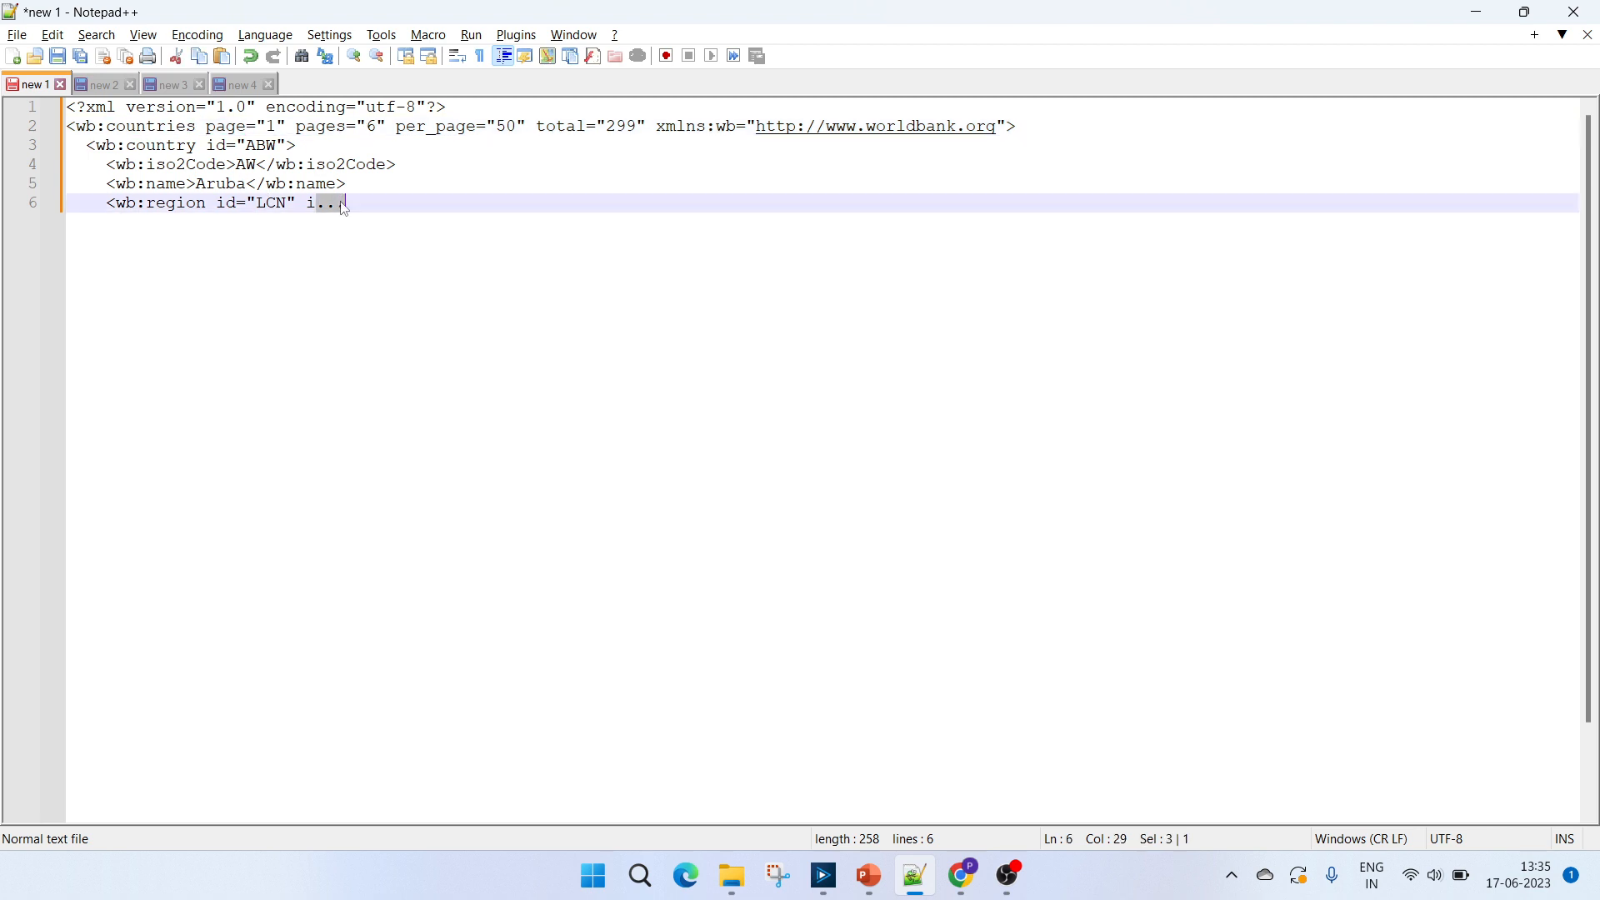
{"action": "key", "text": "alt+Tab"}
Compare the second XML Parse tool's configuration and output with those of the first XML Parse tool.
{"action": "left_click", "coordinate": [977, 339]}
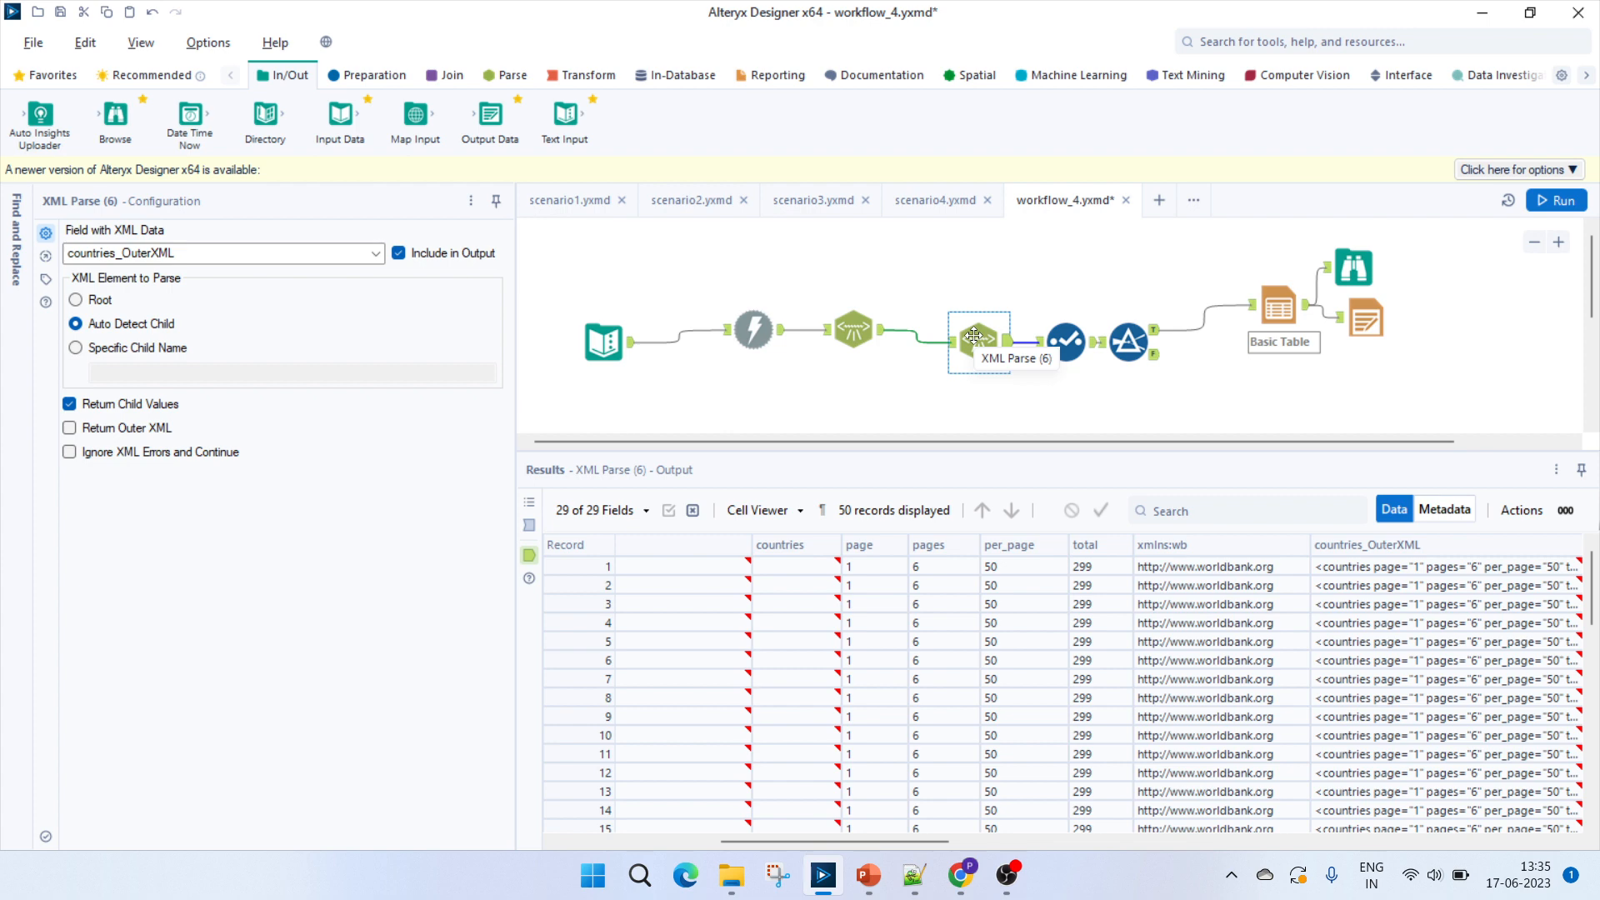
{"action": "left_click", "coordinate": [853, 329]}
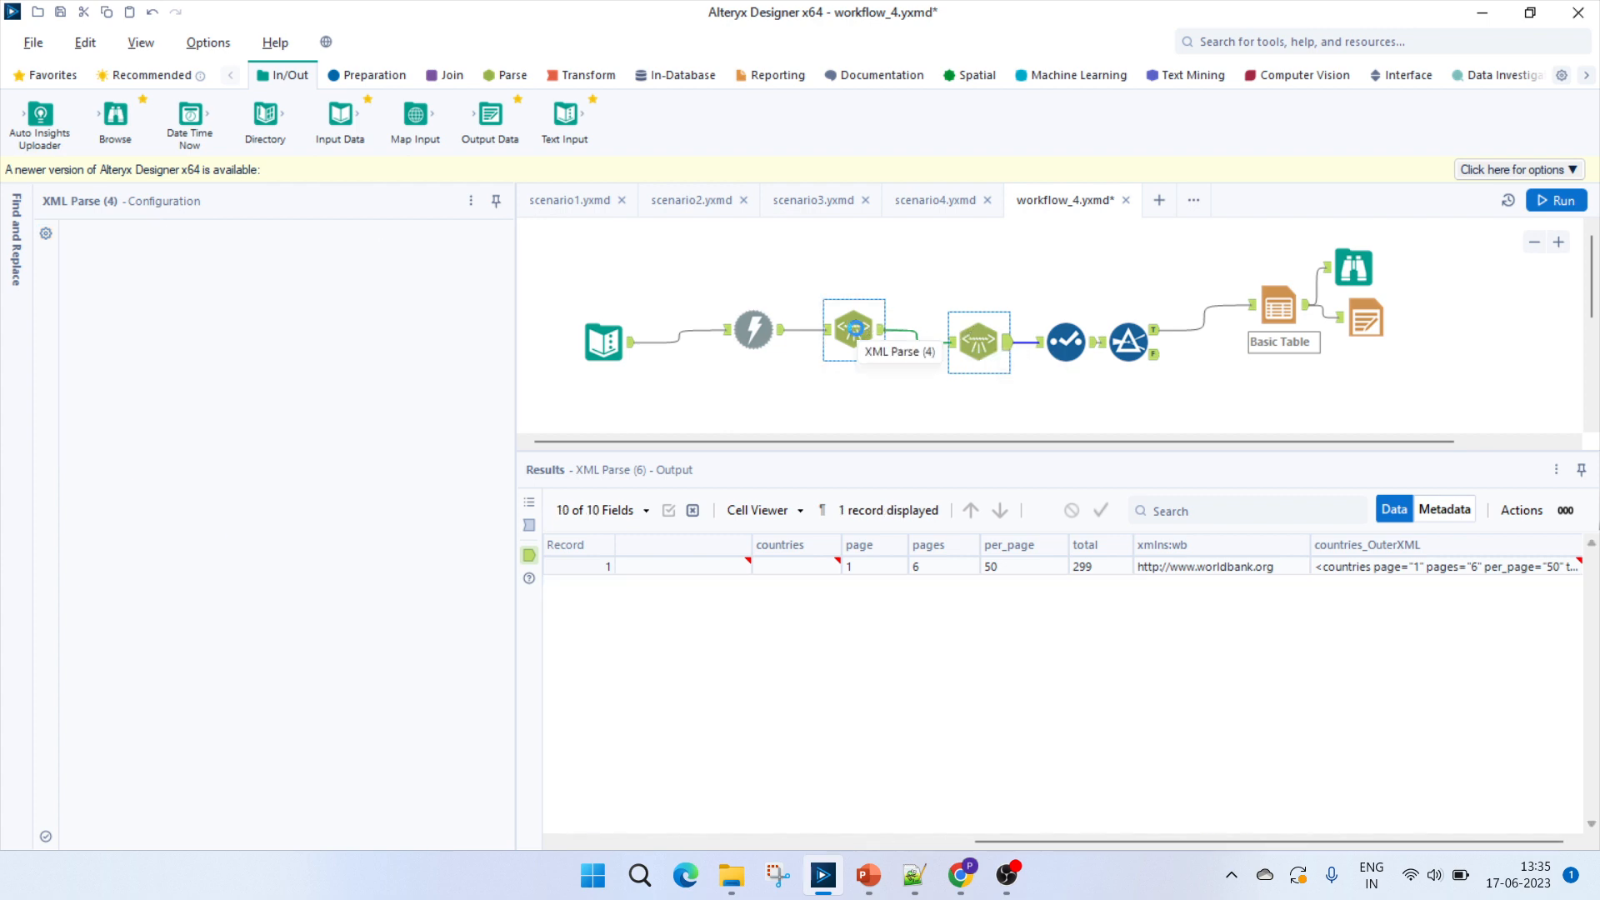
{"action": "left_click", "coordinate": [981, 337]}
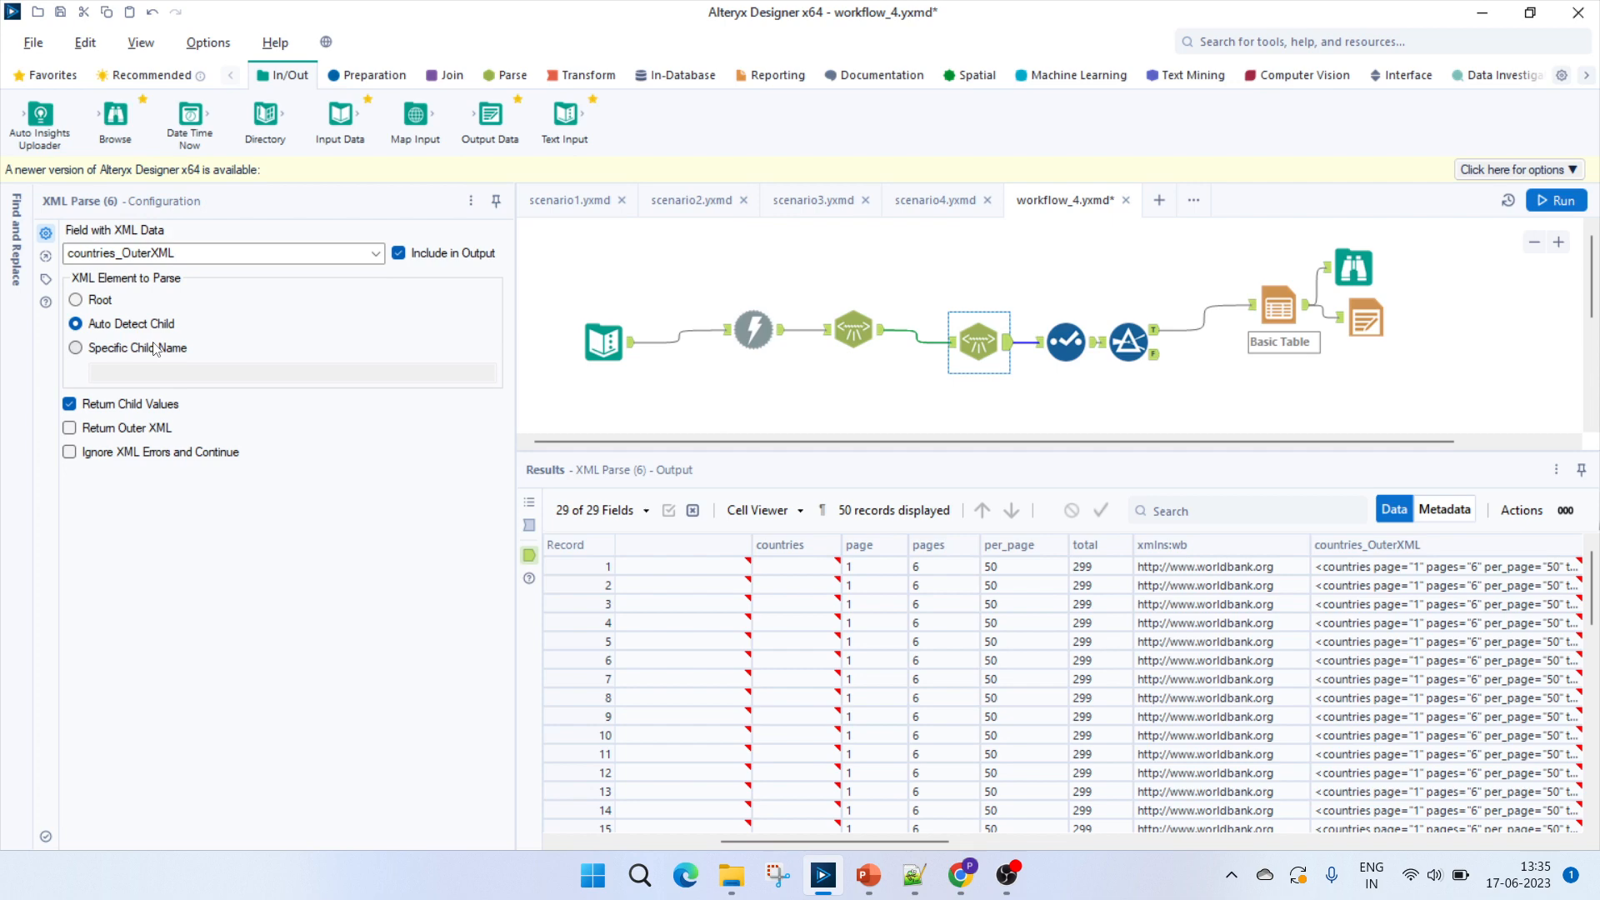
Examine the country and iso2Code elements in Notepad++ and view the matching columns in the second XML Parse tool's output in Alteryx Designer.
{"action": "key", "text": "alt+Tab"}
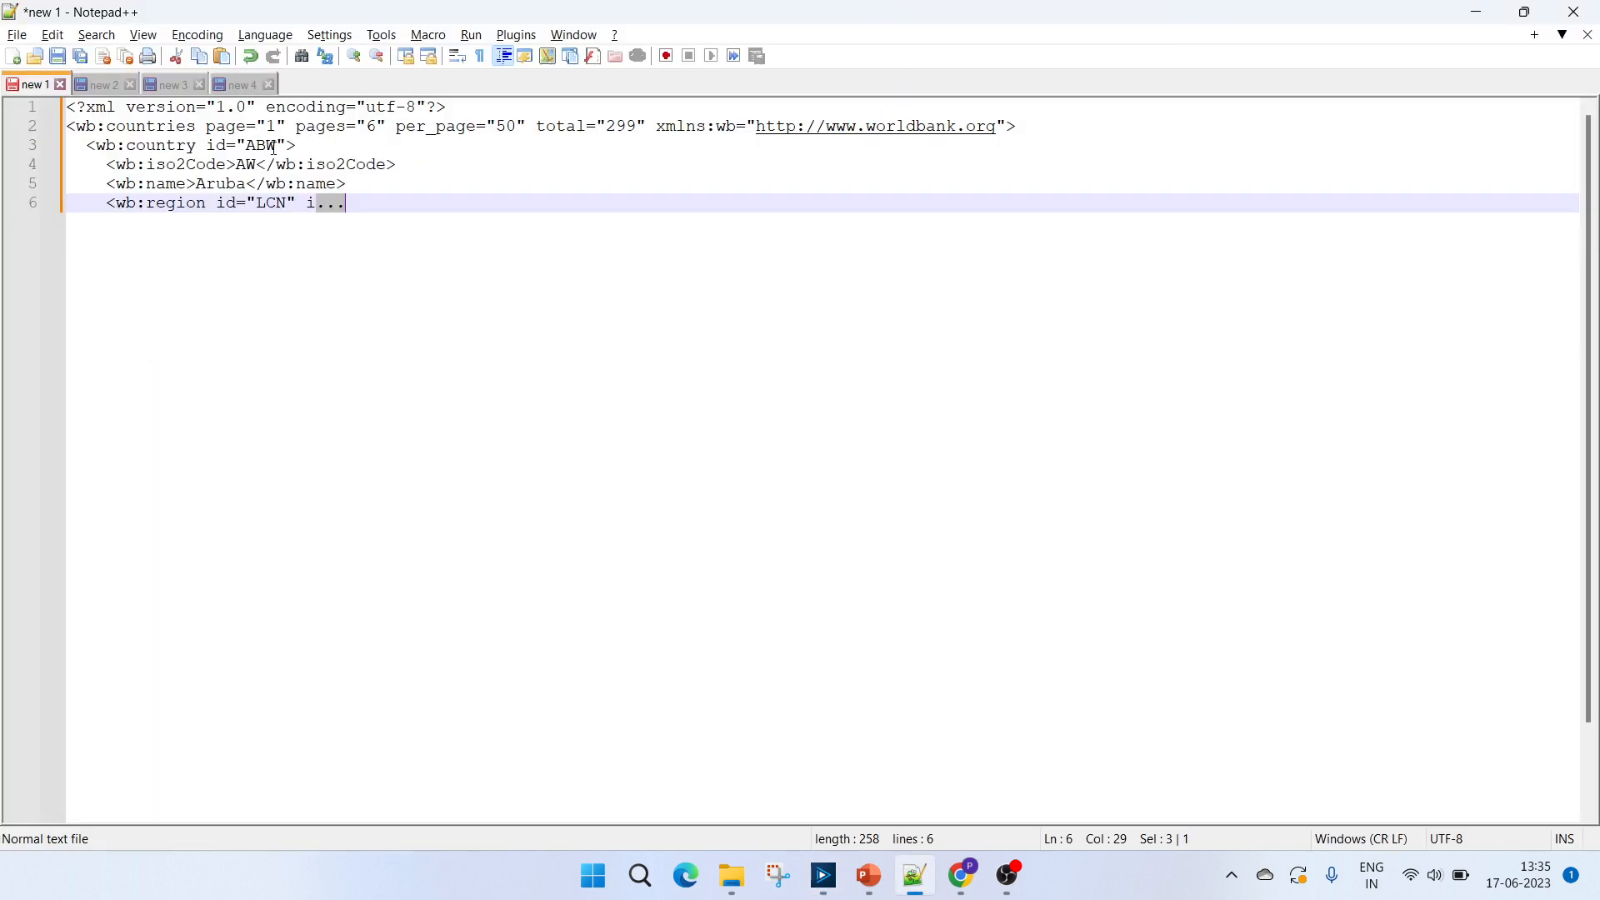
{"action": "double_click", "coordinate": [188, 145]}
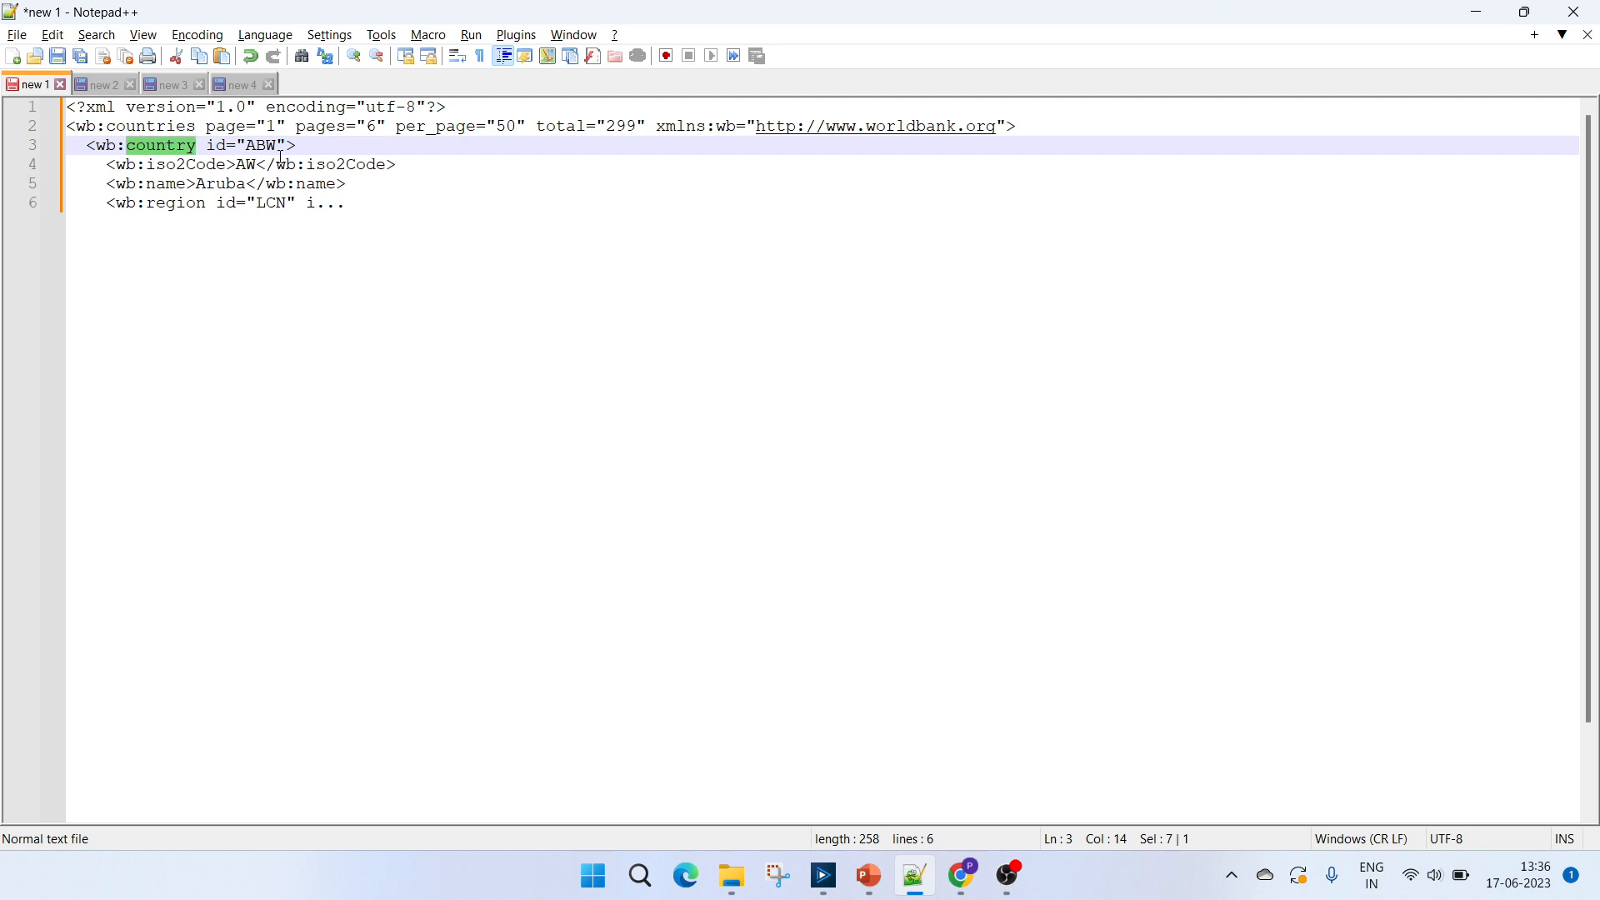
{"action": "double_click", "coordinate": [224, 164]}
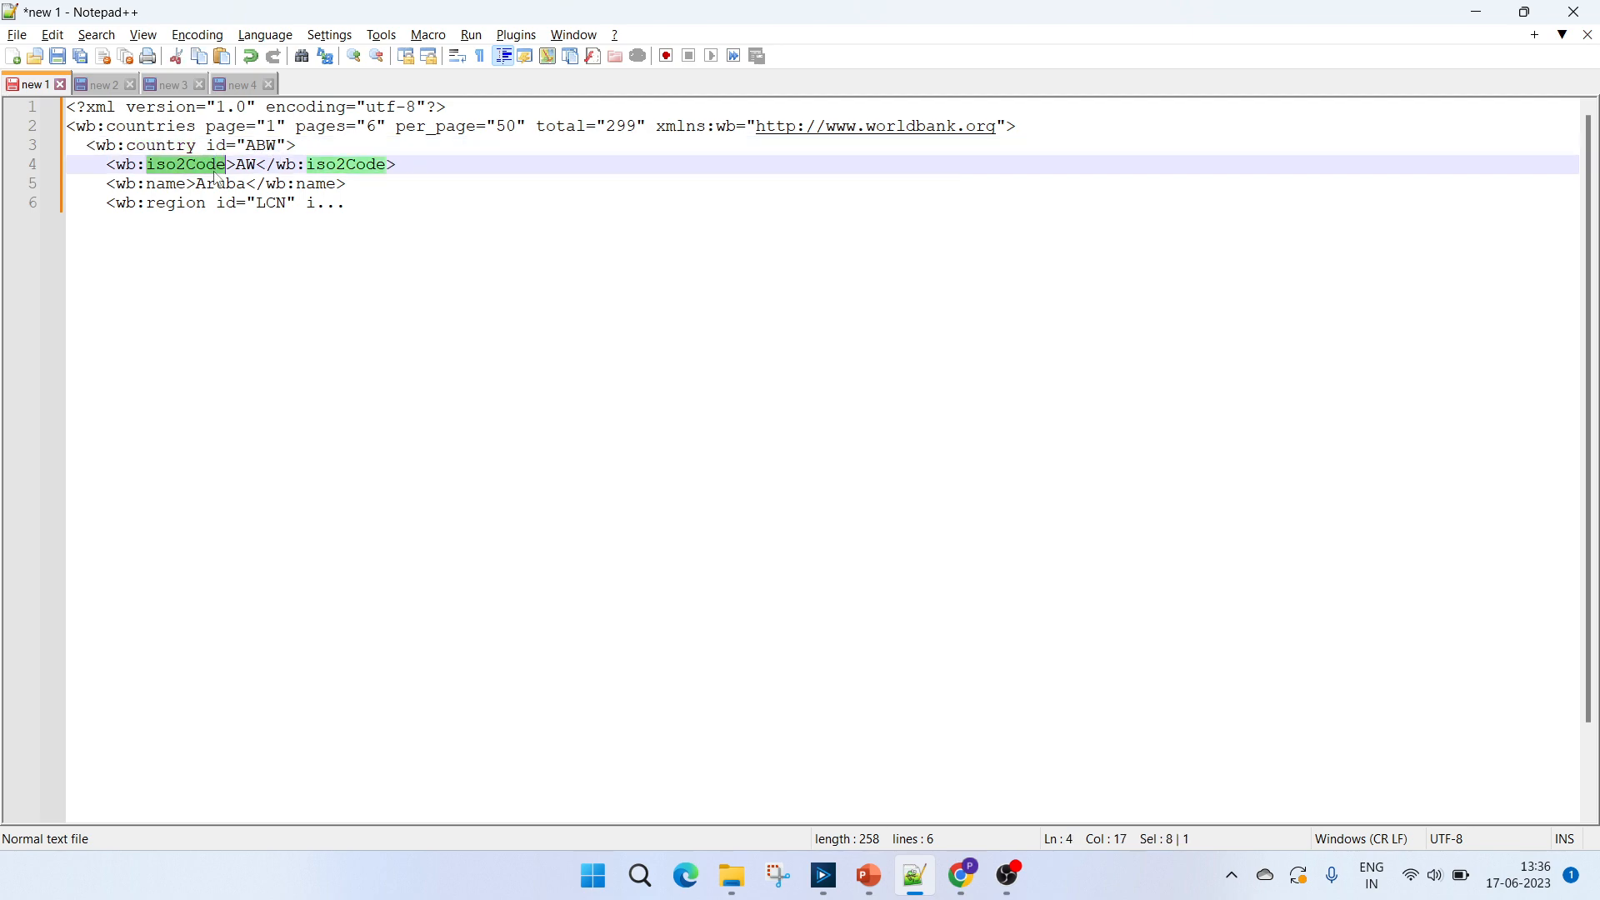
{"action": "key", "text": "alt+Tab"}
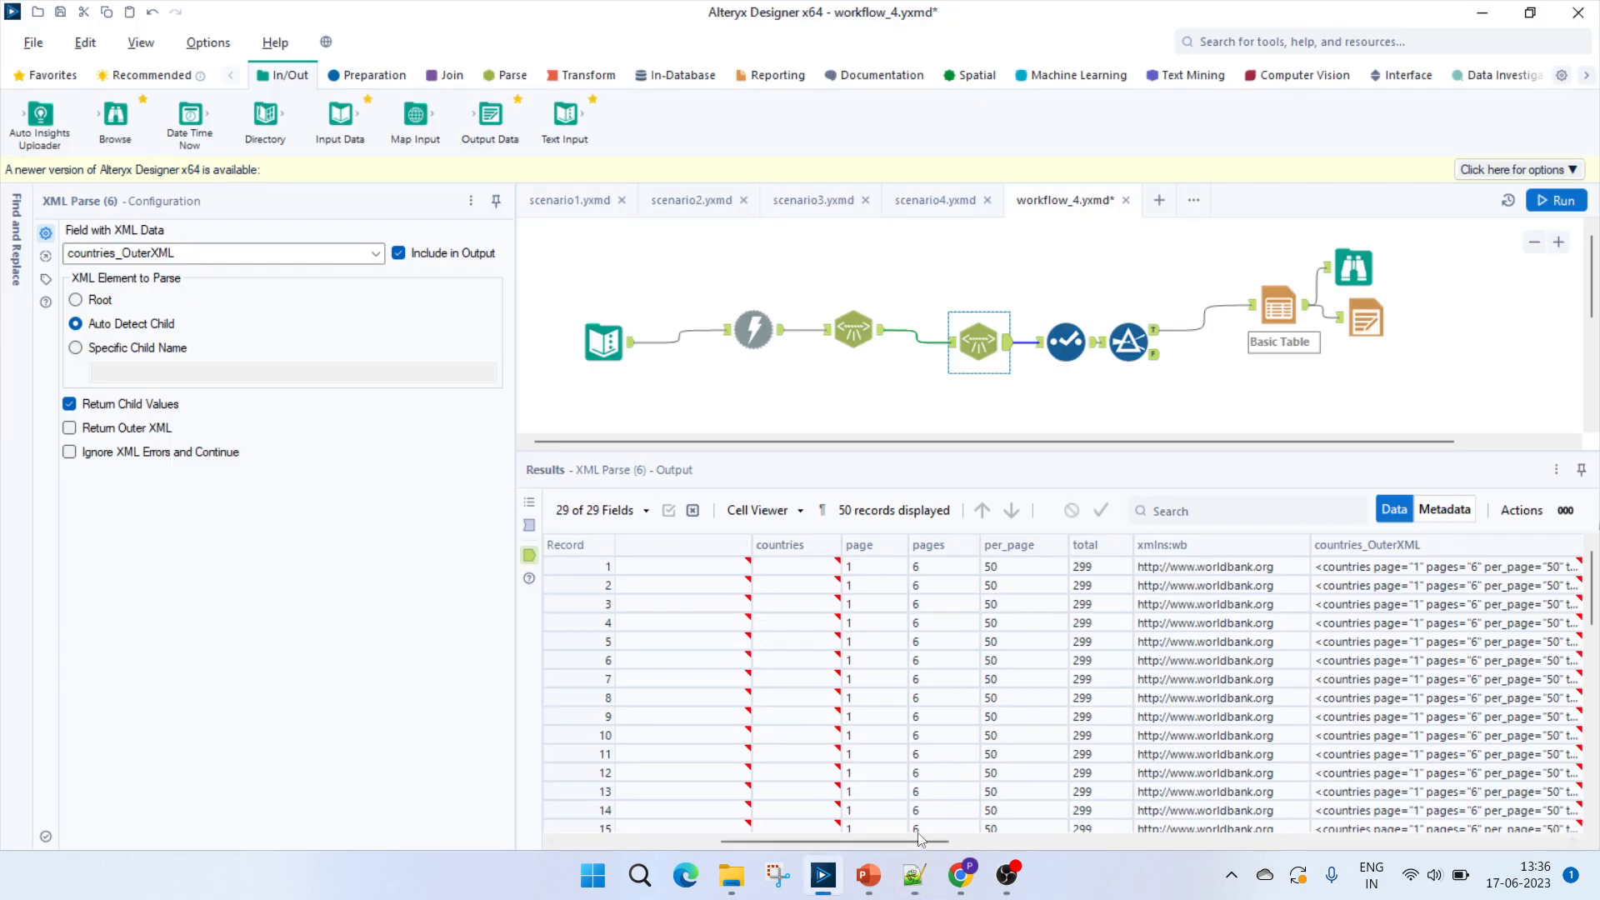
{"action": "left_click_drag", "start_coordinate": [905, 841], "coordinate": [1099, 836]}
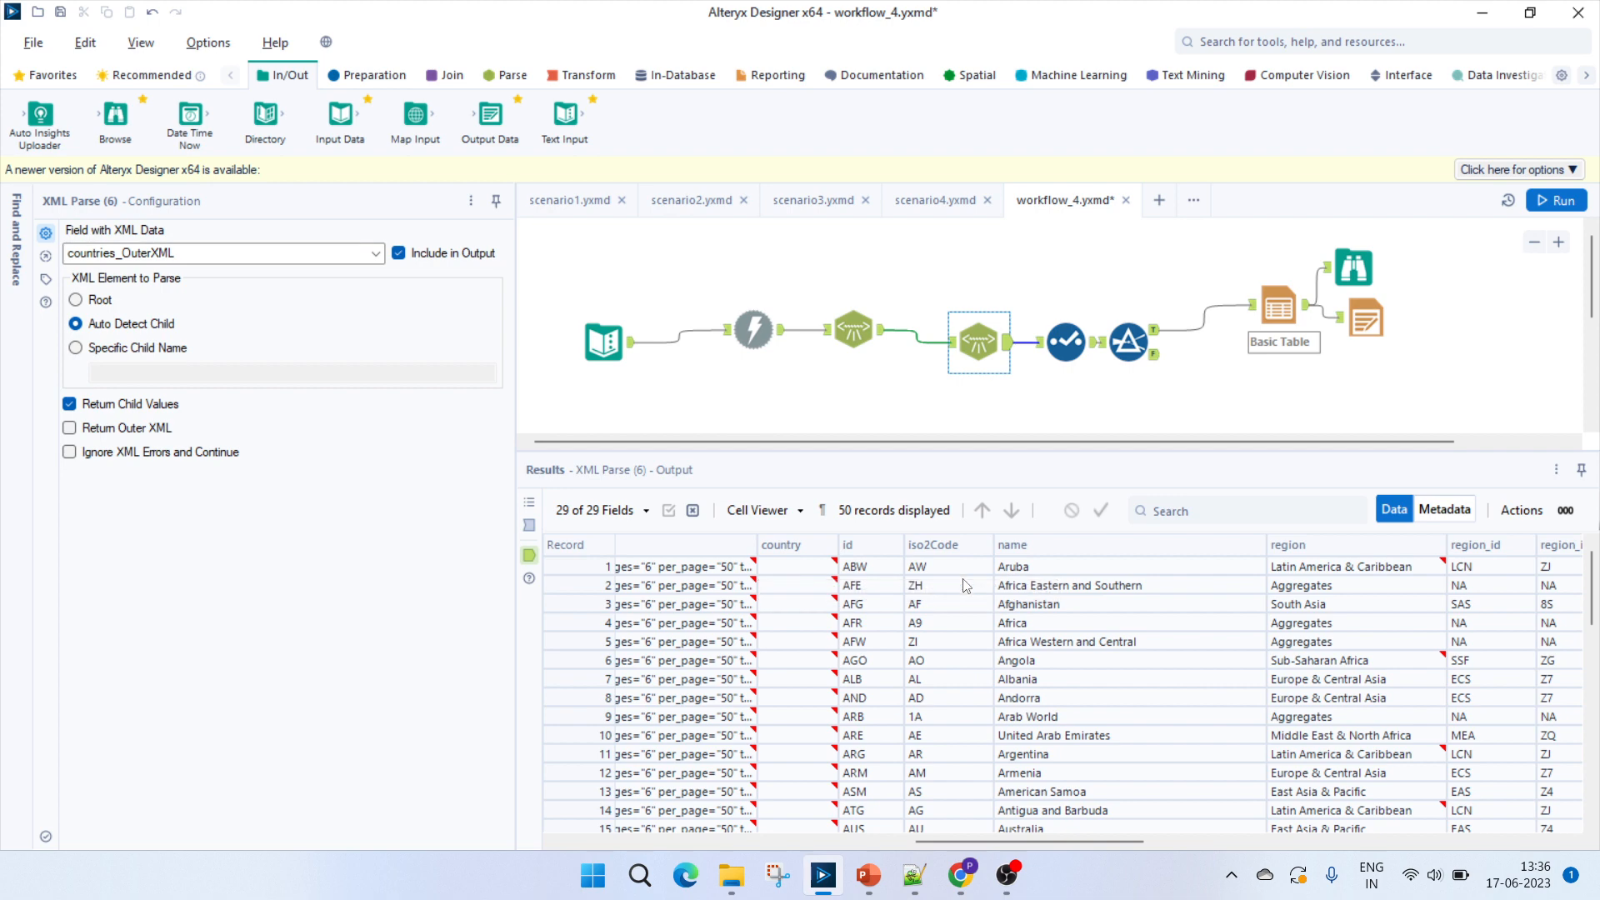
Compare Aruba's region element in Chrome's World Bank XML with the region, region_id and region_iso2code columns in Alteryx Designer.
{"action": "left_click", "coordinate": [960, 873]}
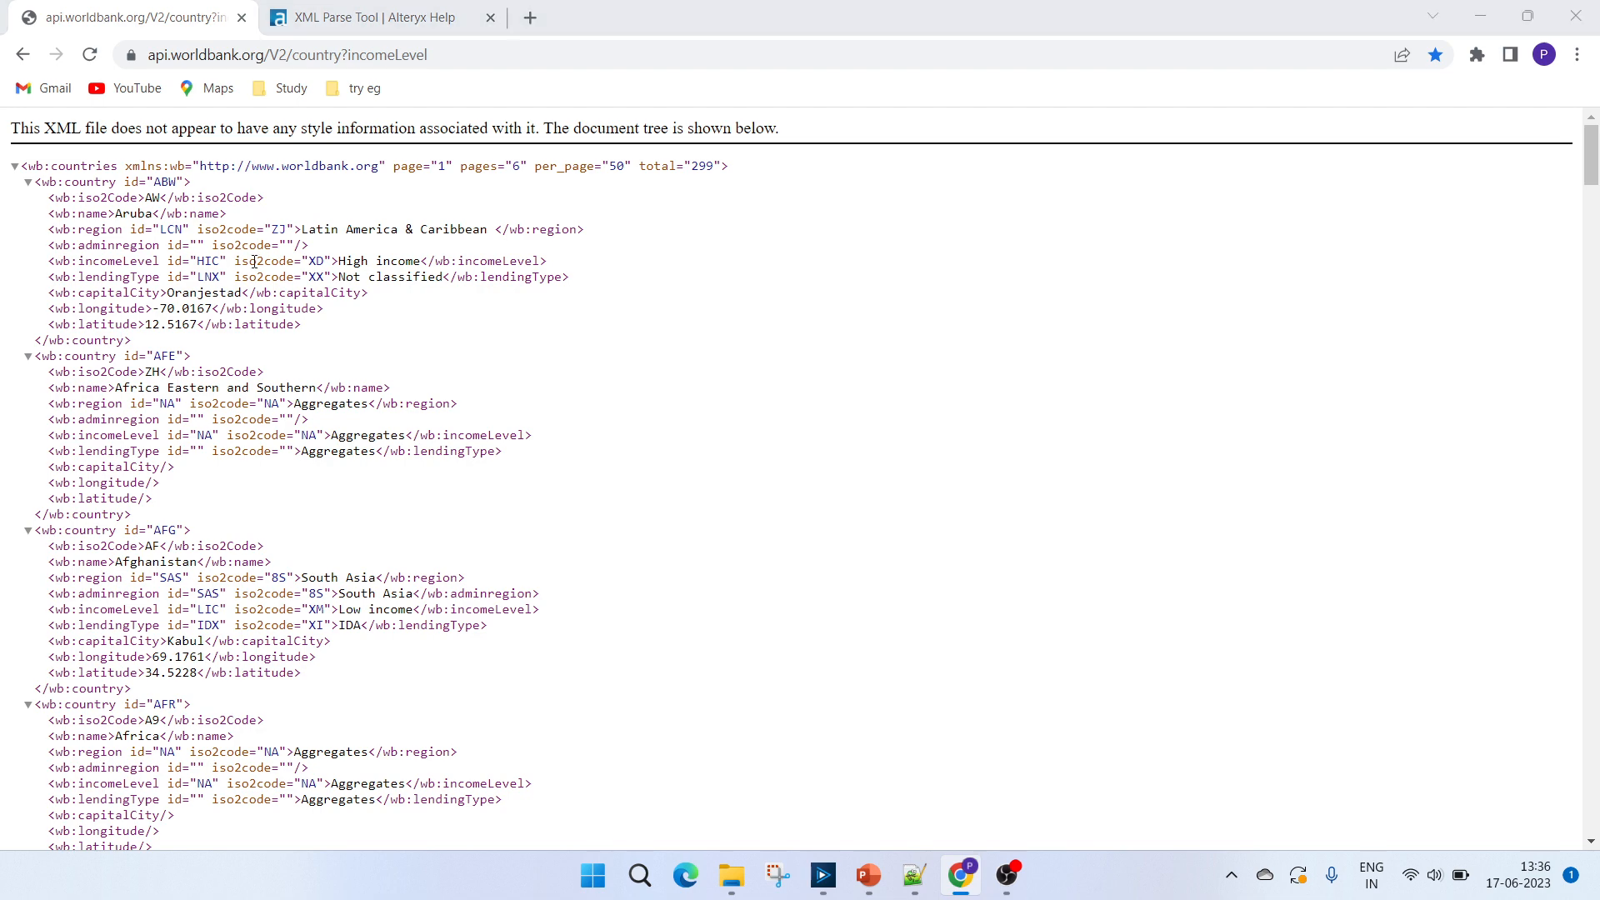
{"action": "key", "text": "alt+Tab"}
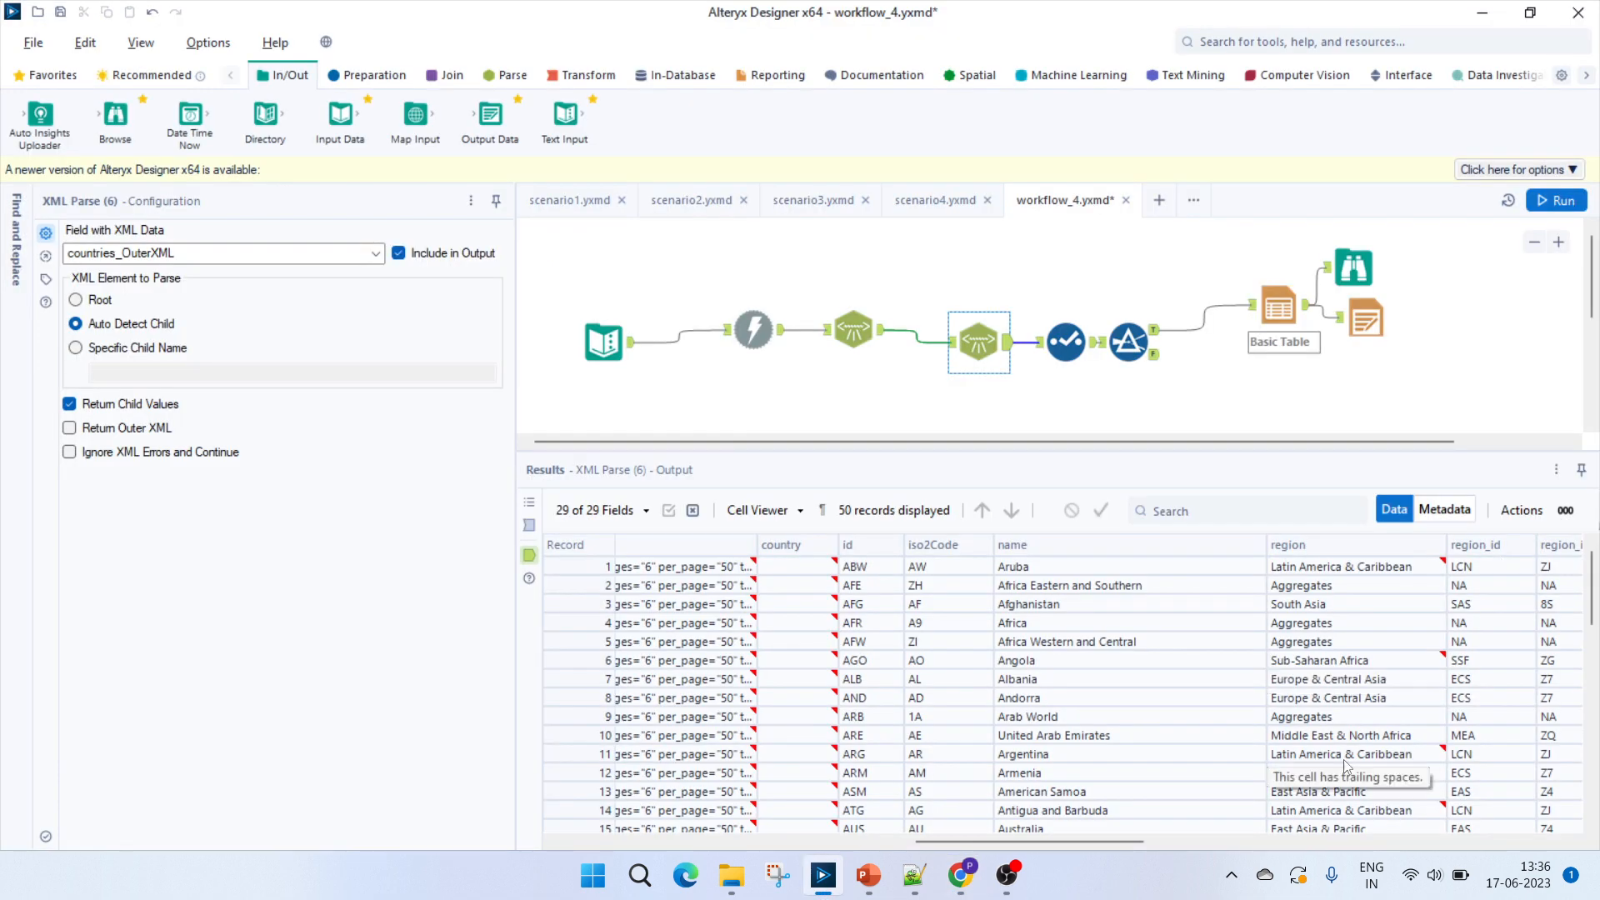
{"action": "left_click_drag", "start_coordinate": [1122, 837], "coordinate": [1203, 837]}
{"action": "key", "text": "alt+Tab"}
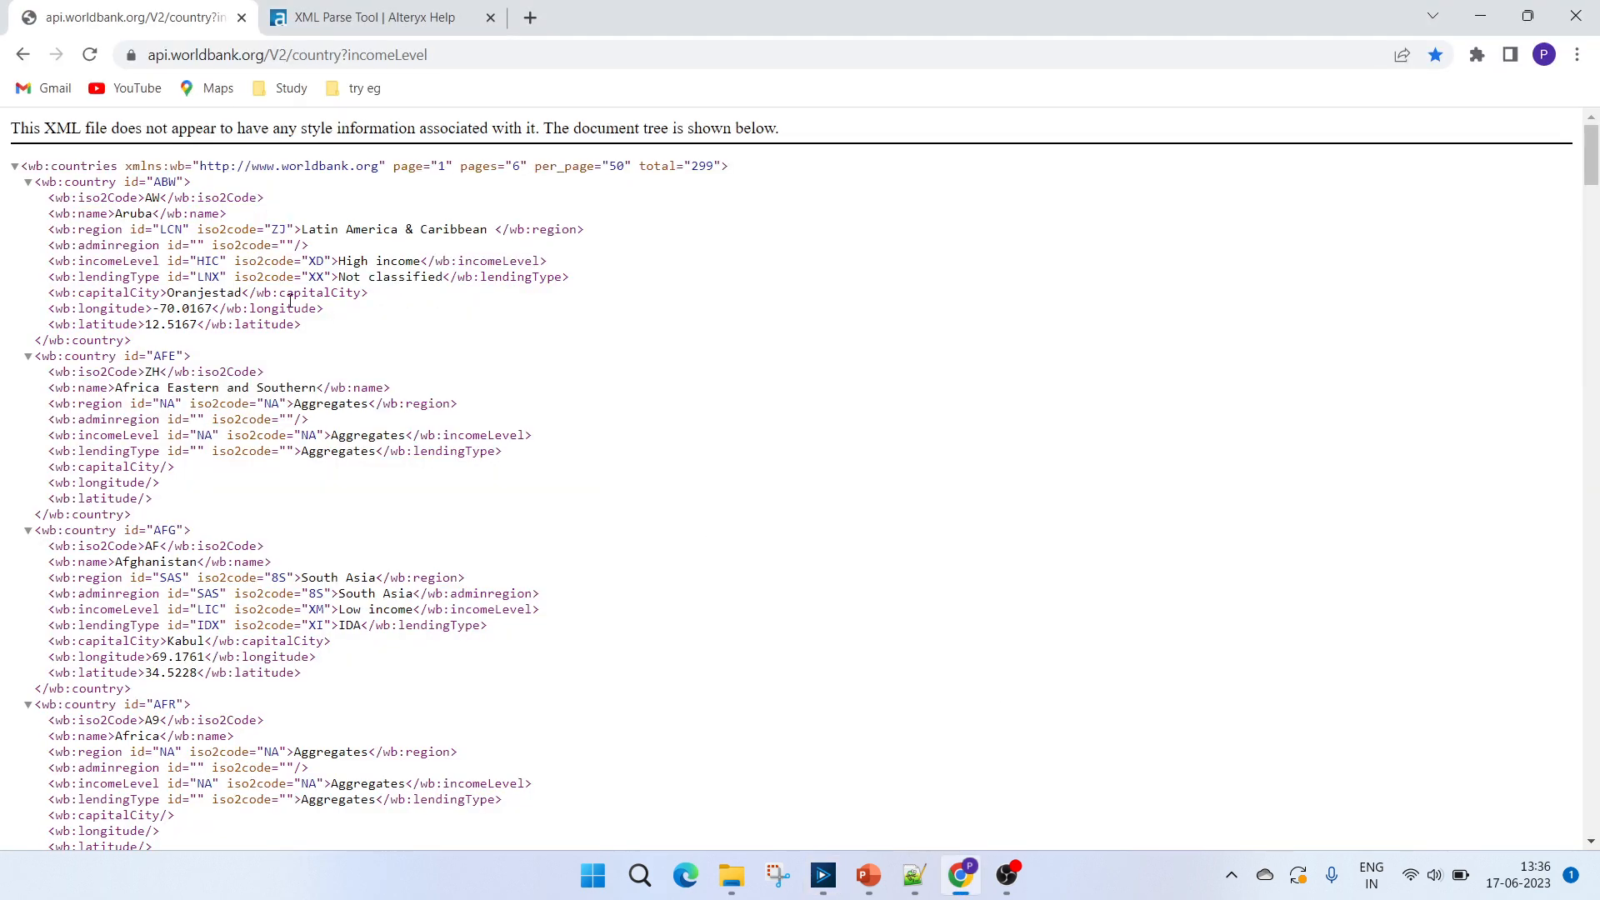
{"action": "double_click", "coordinate": [155, 229]}
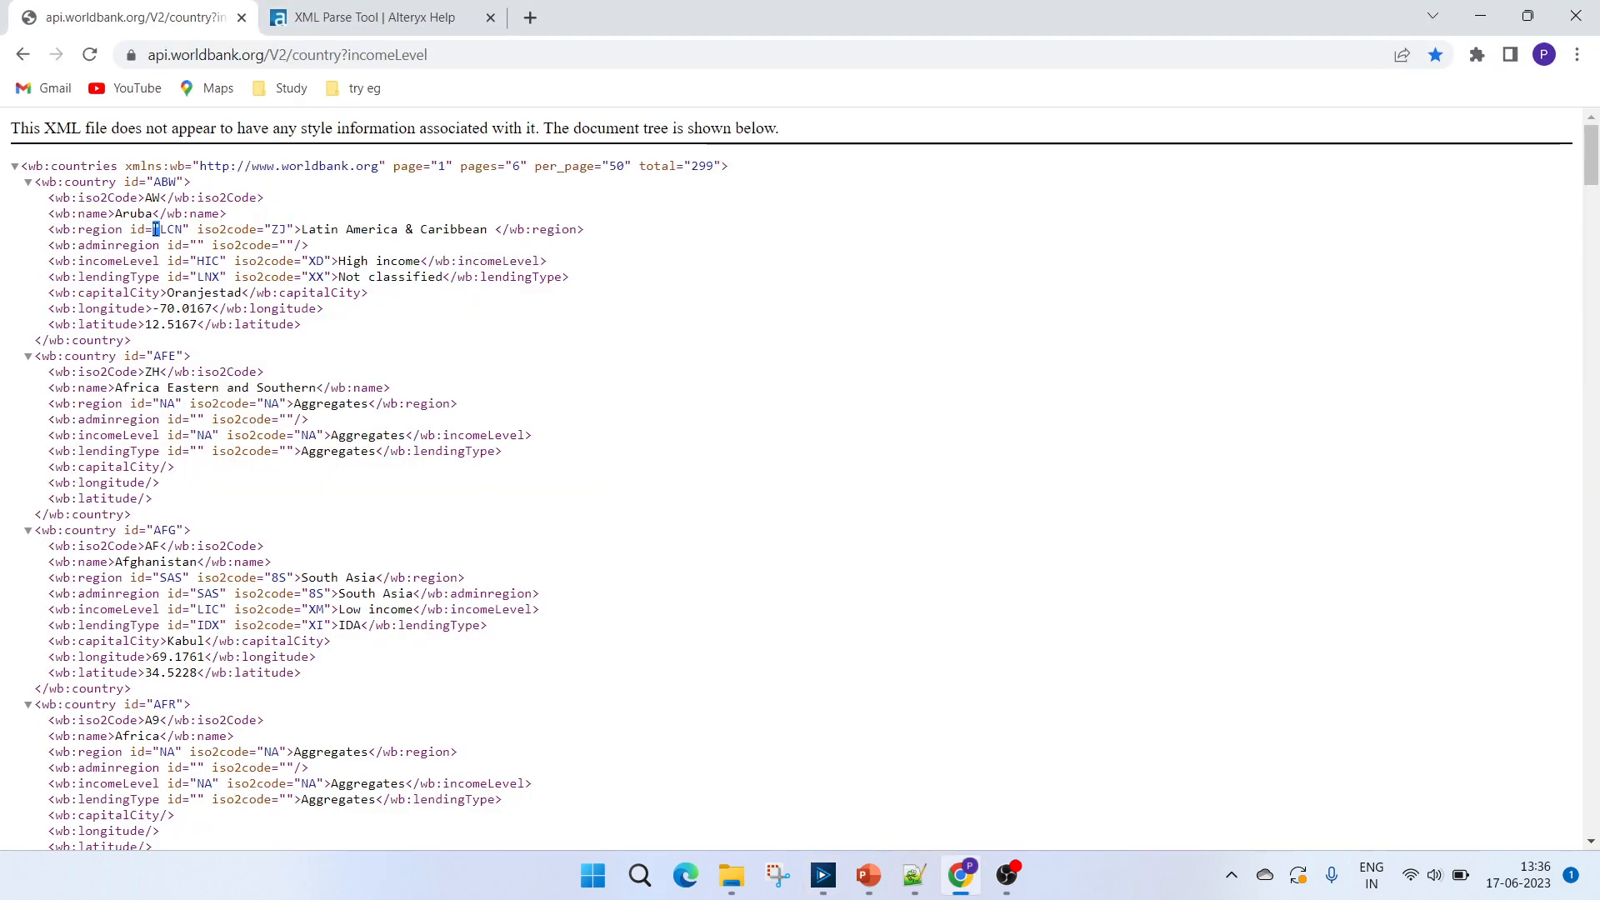
{"action": "double_click", "coordinate": [396, 228]}
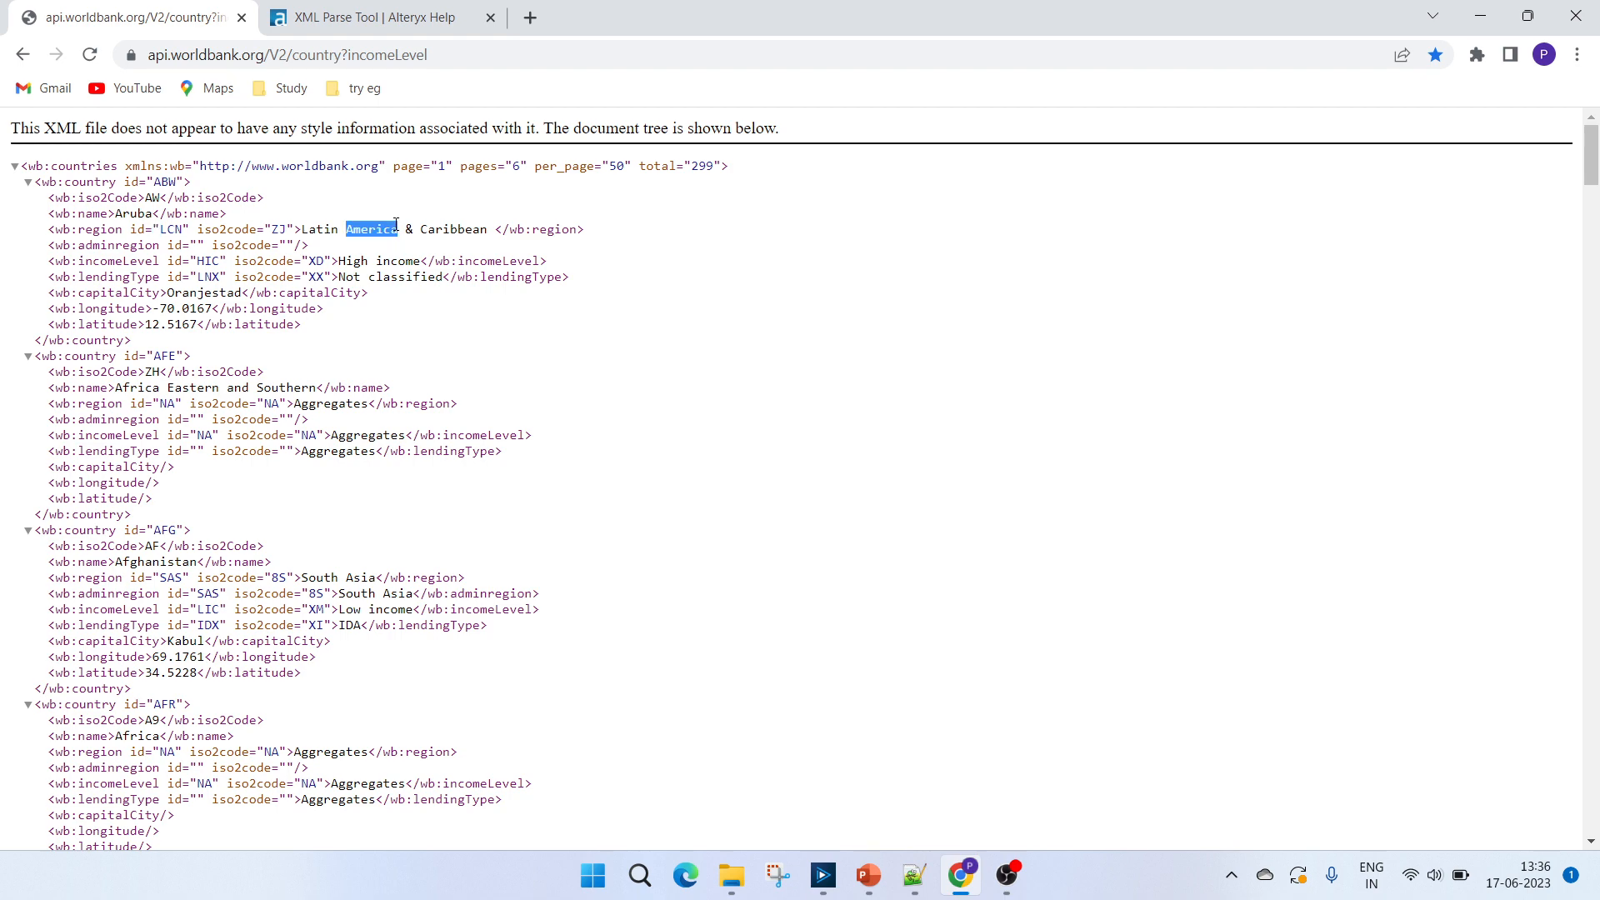
{"action": "double_click", "coordinate": [147, 230]}
{"action": "double_click", "coordinate": [213, 229]}
{"action": "key", "text": "alt+Tab"}
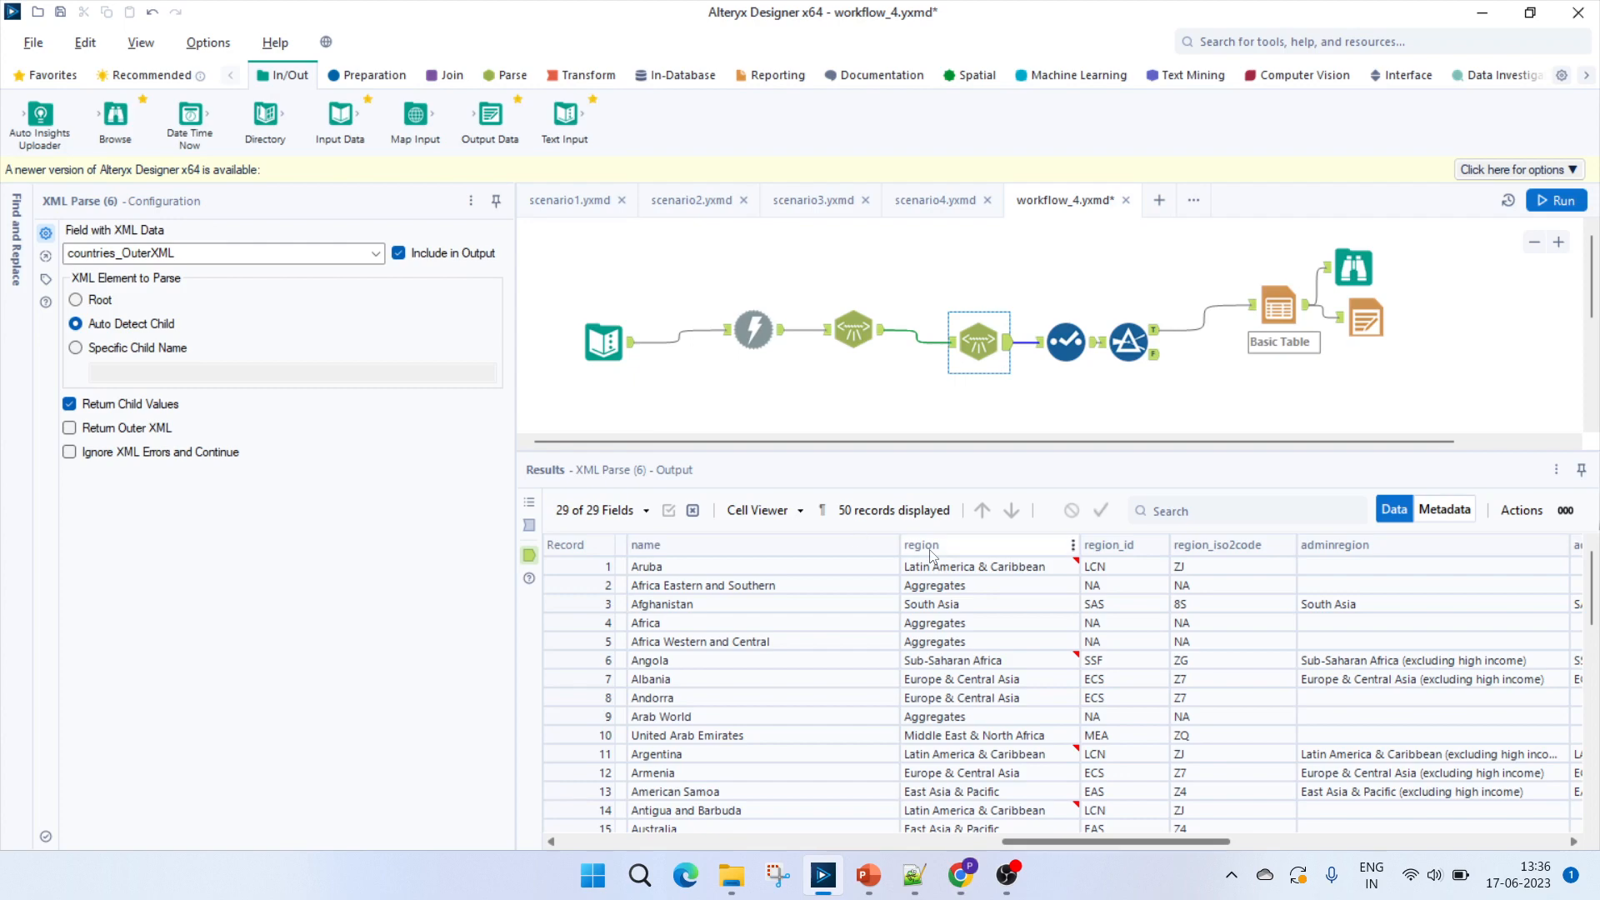
{"action": "left_click", "coordinate": [1222, 571]}
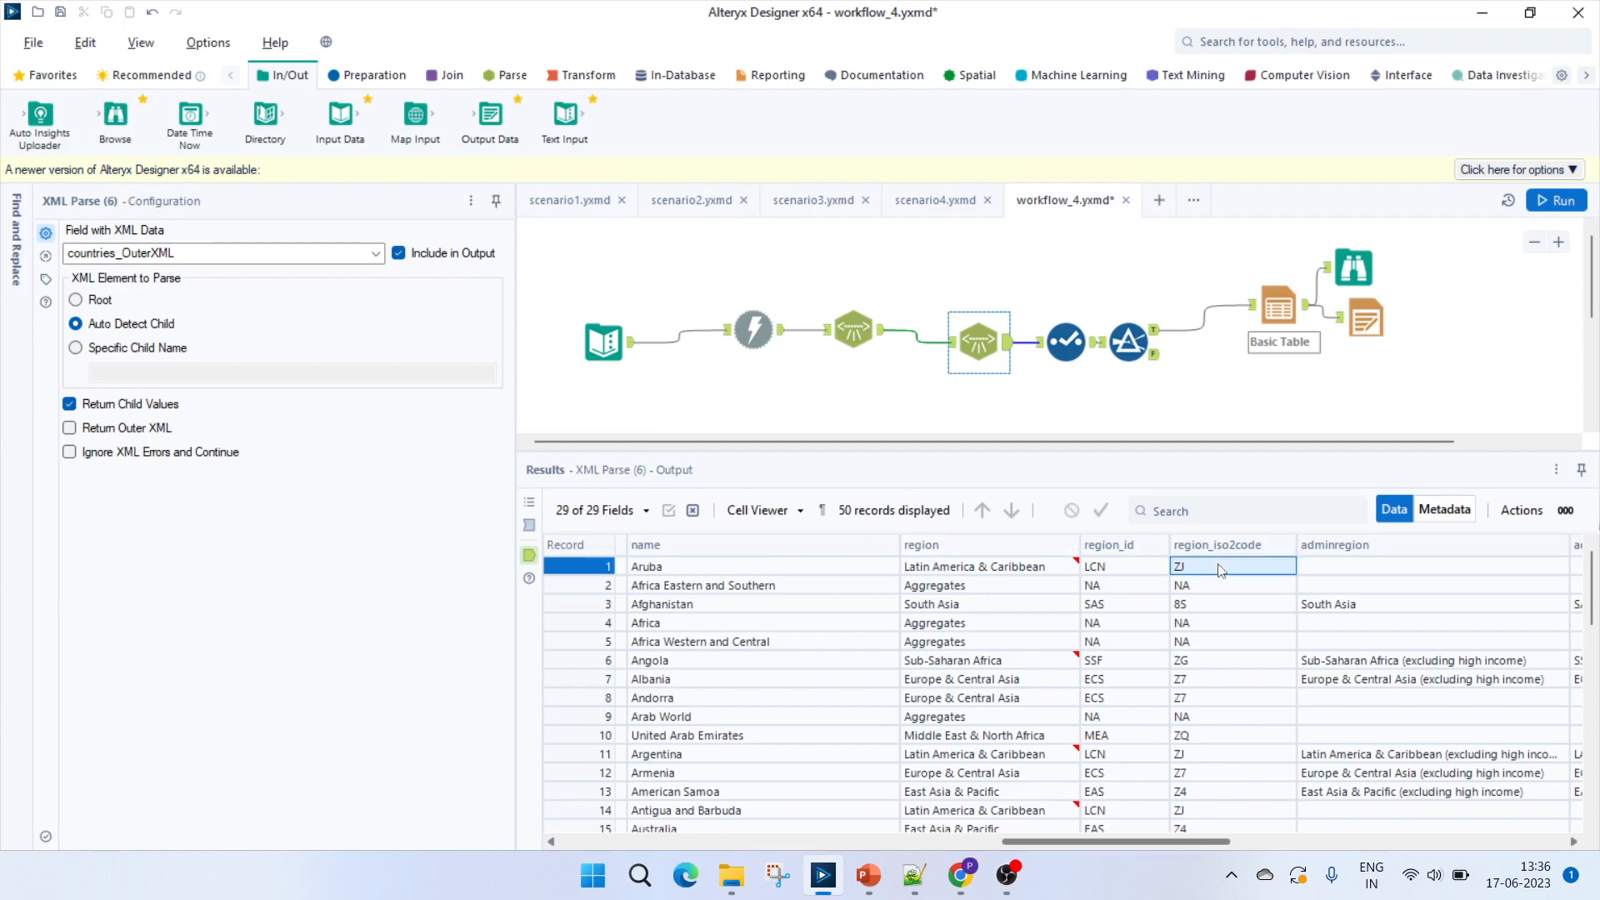
{"action": "left_click", "coordinate": [1398, 842]}
Open the Select tool and review which fields are kept through the end of its field list.
{"action": "left_click", "coordinate": [1071, 354]}
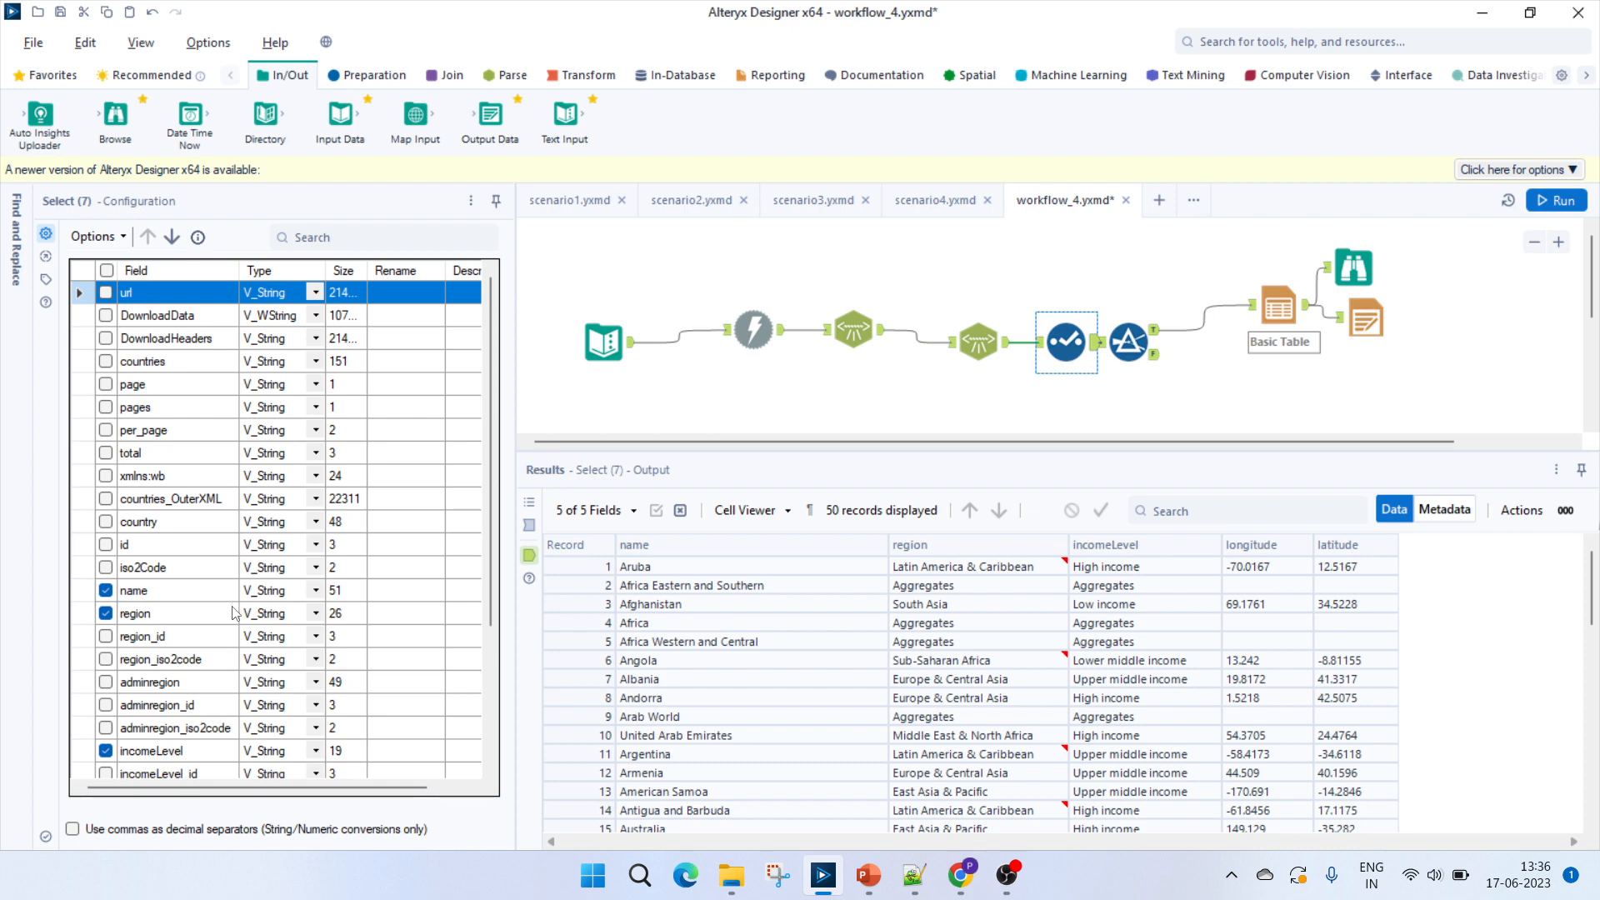
{"action": "left_click", "coordinate": [490, 714]}
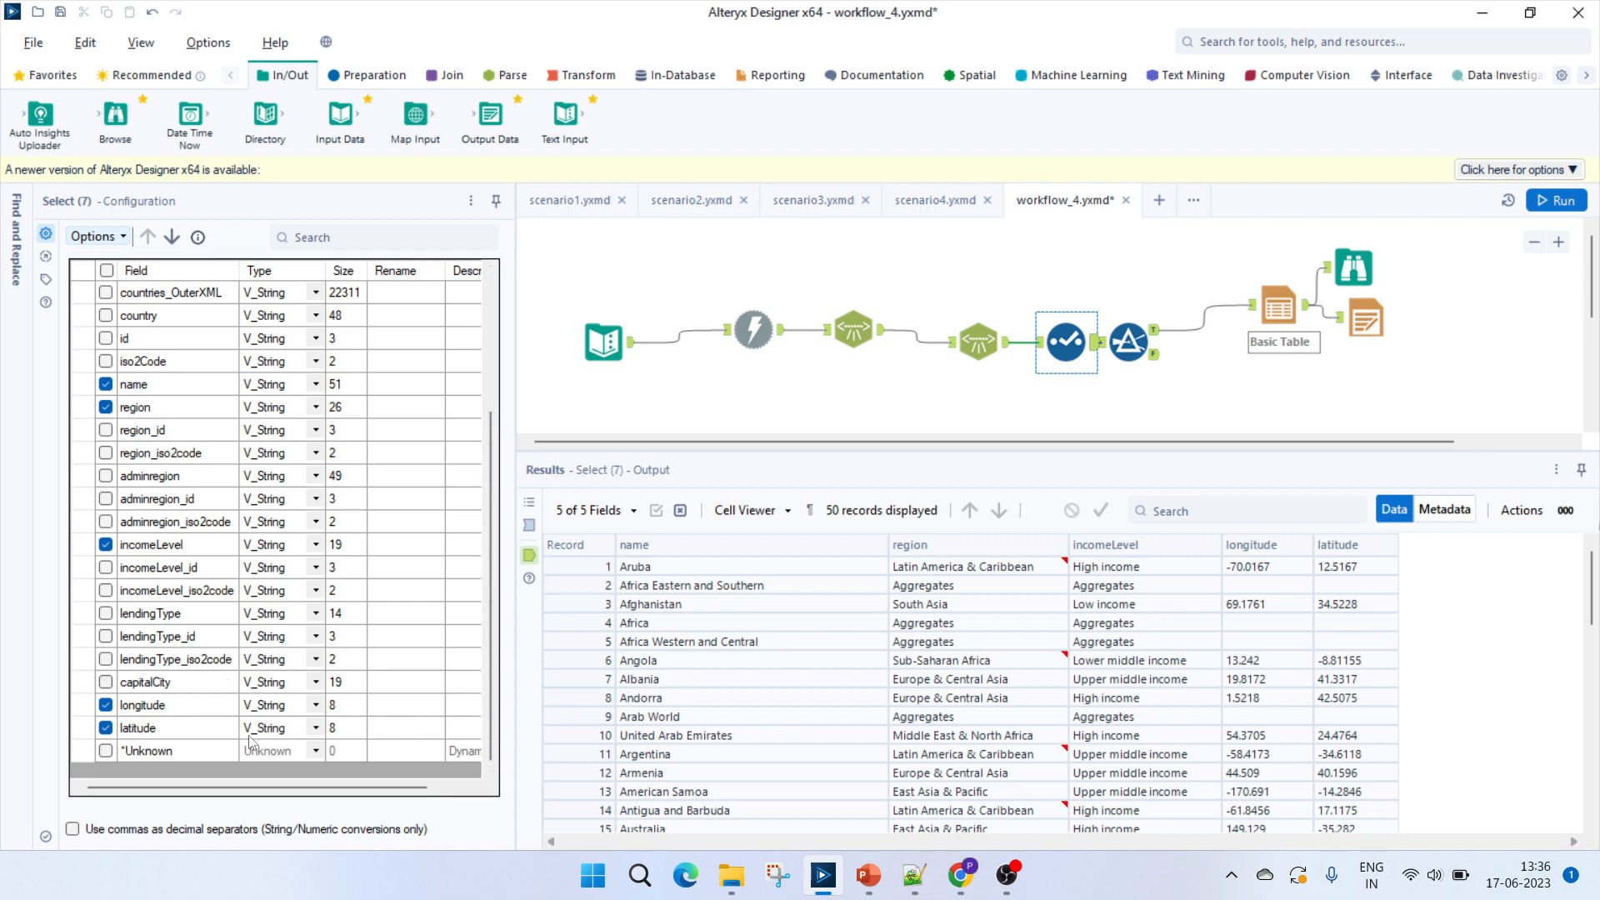
Inspect the Filter tool's incomeLevel condition and review its True output records through the last row and its False output.
{"action": "left_click", "coordinate": [1127, 341]}
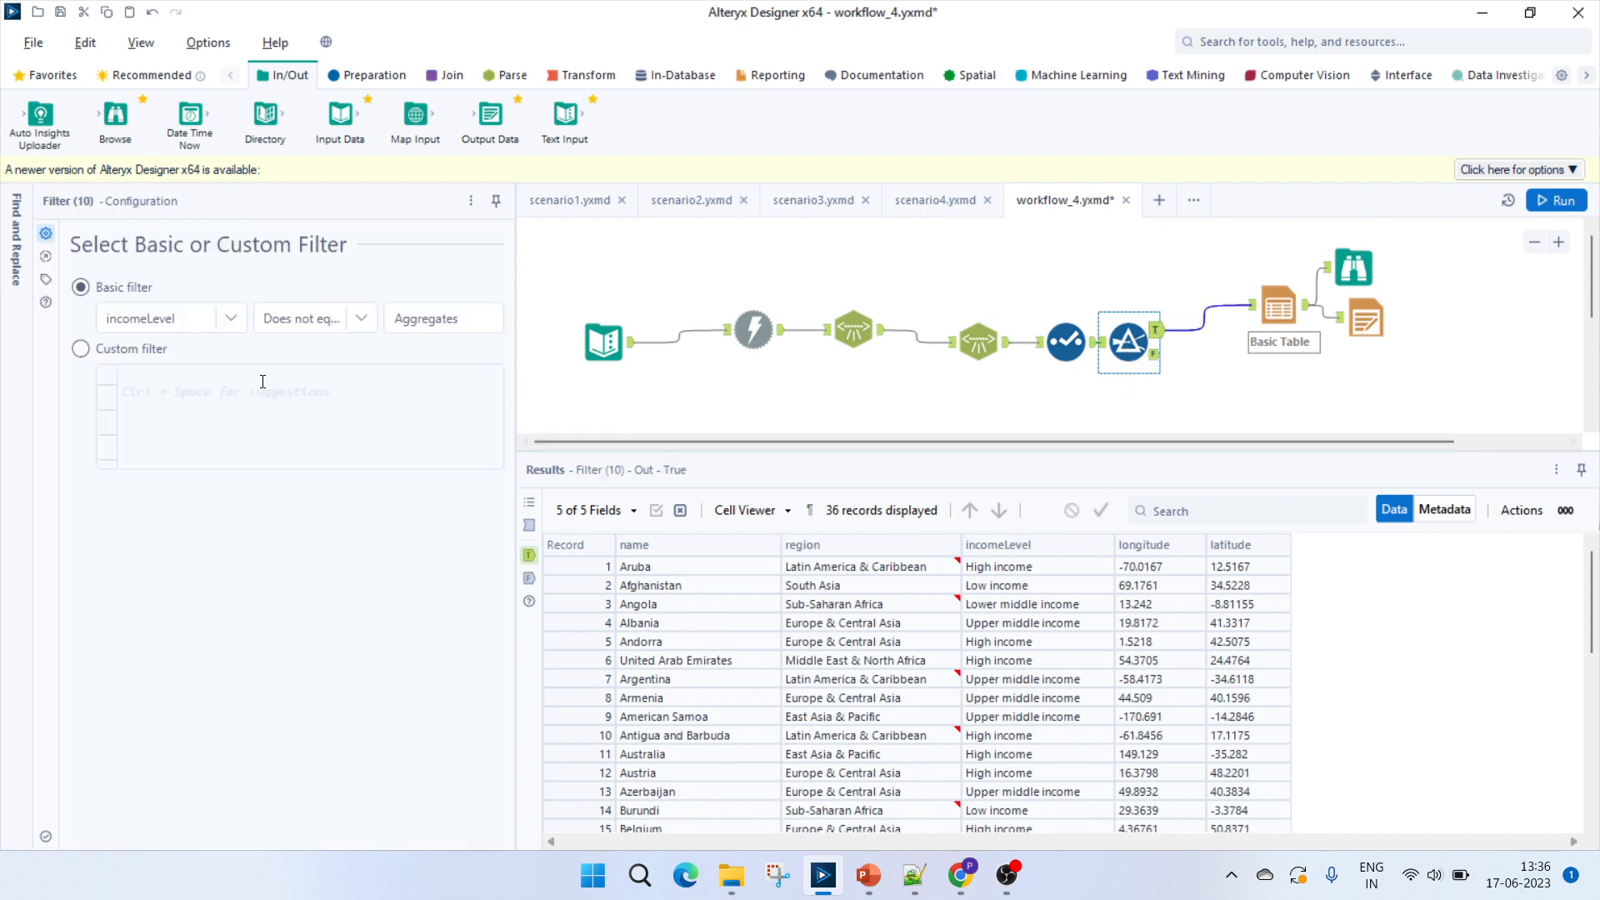
{"action": "left_click", "coordinate": [1017, 587]}
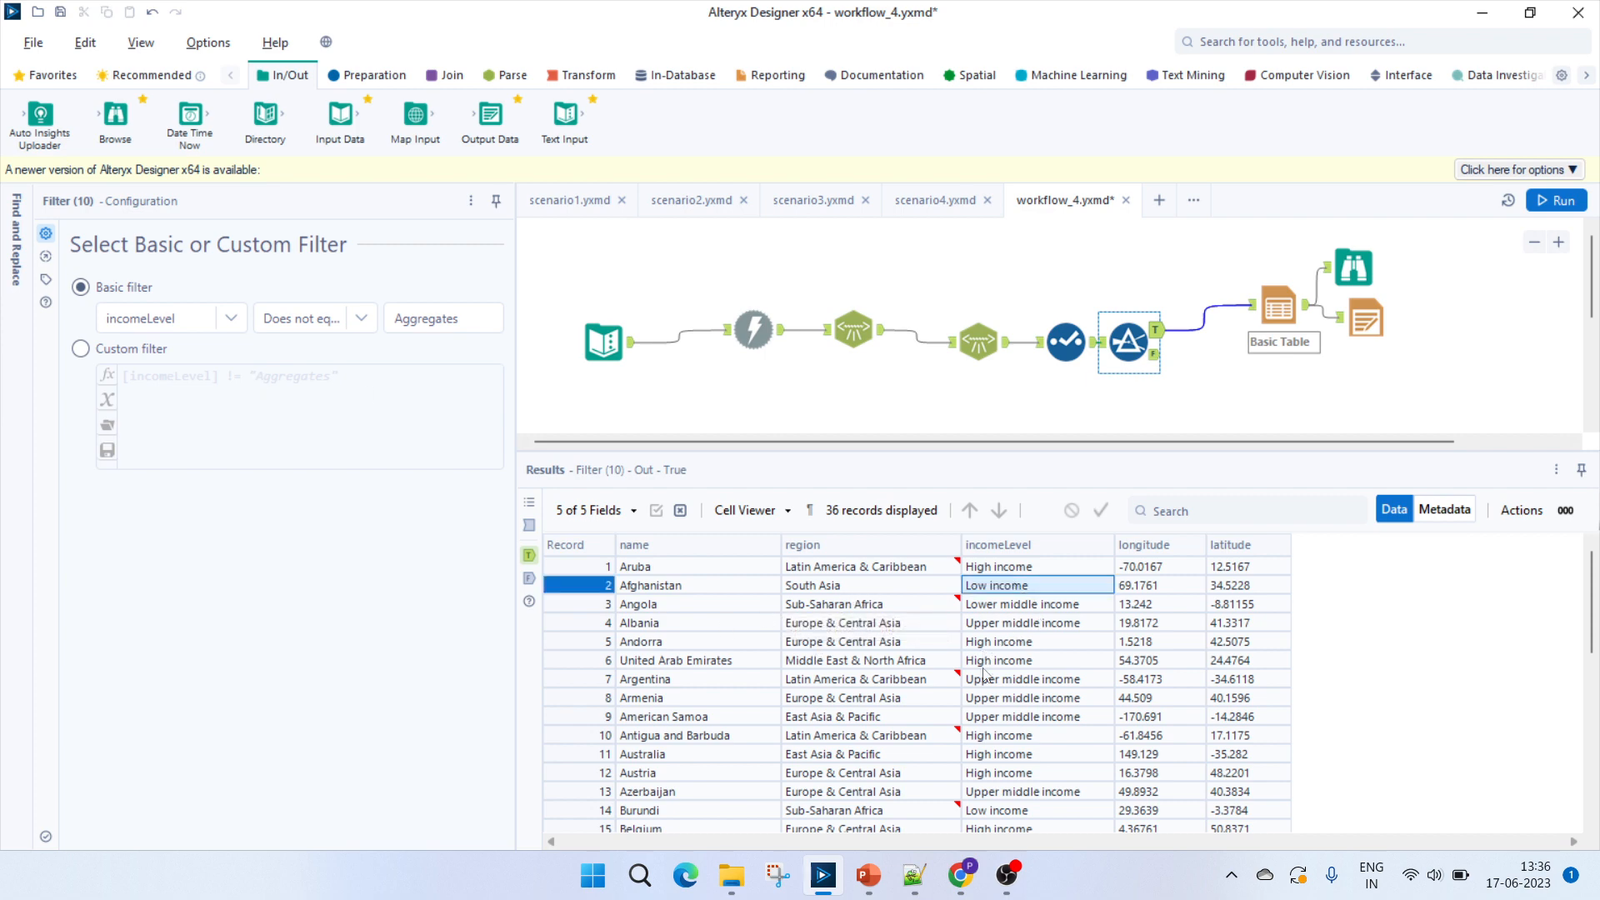
{"action": "left_click", "coordinate": [694, 666]}
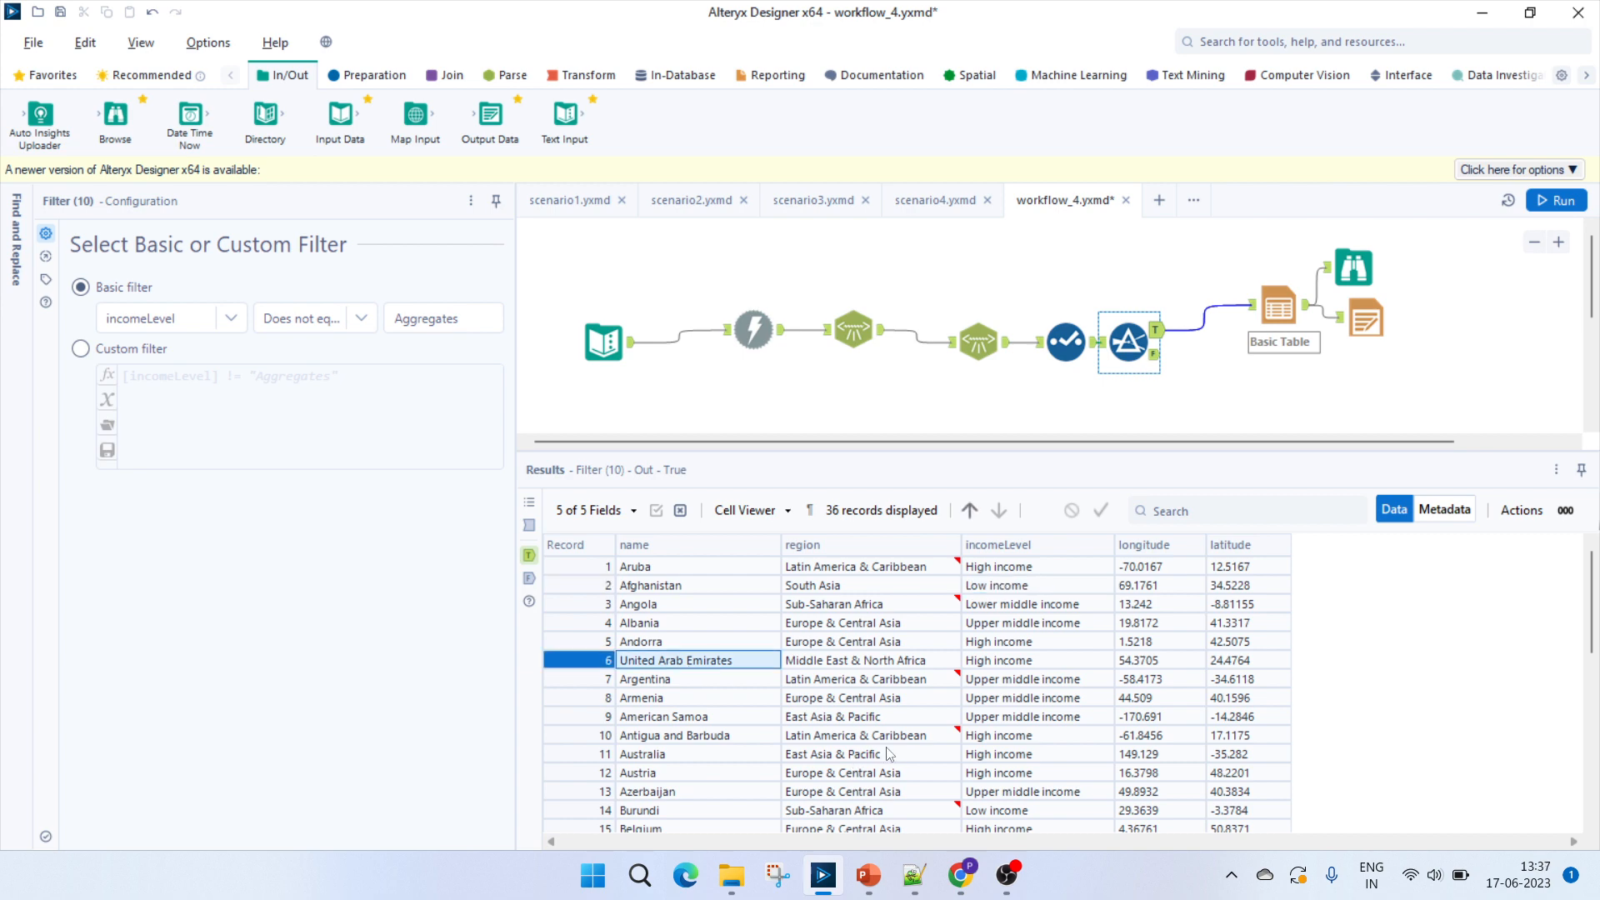
{"action": "left_click", "coordinate": [1591, 746]}
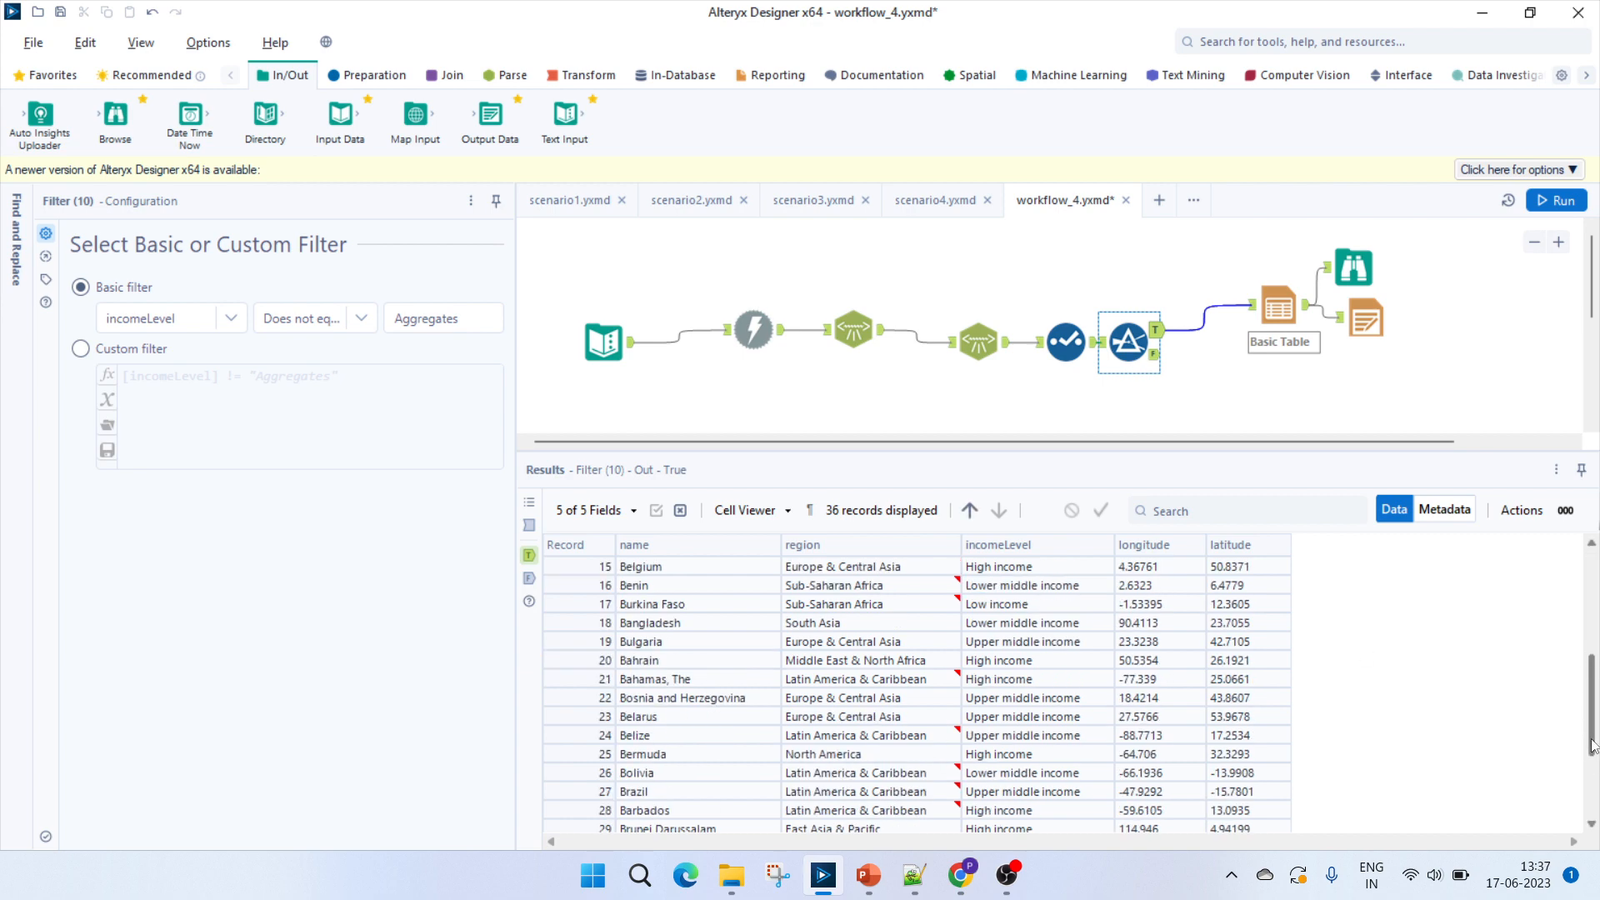
{"action": "left_click", "coordinate": [1591, 804]}
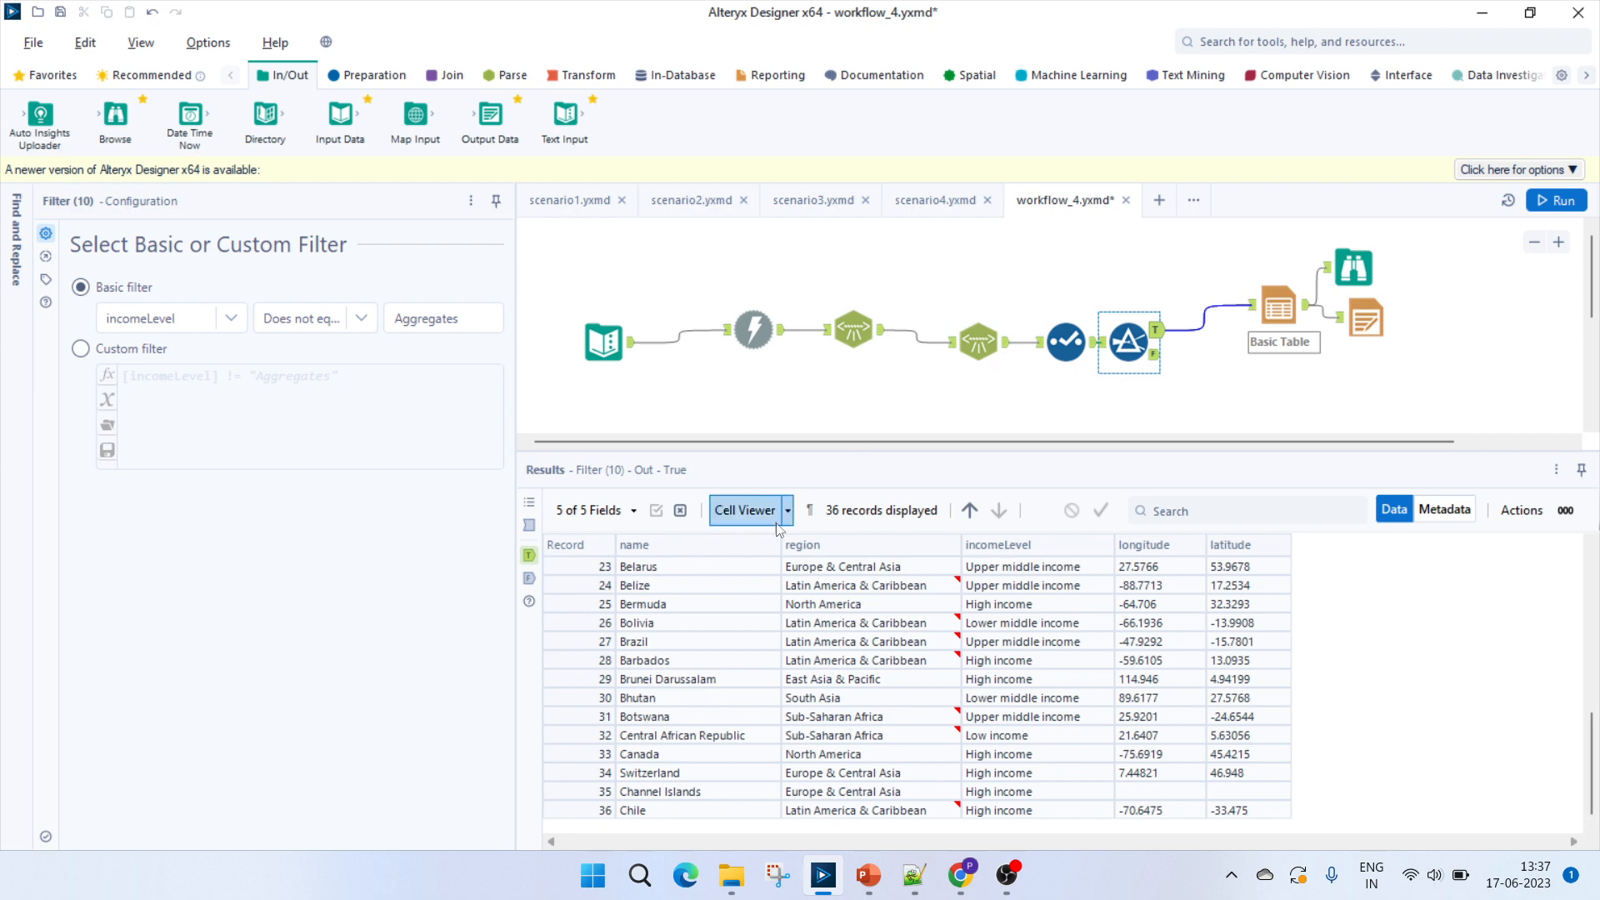
{"action": "left_click", "coordinate": [529, 578]}
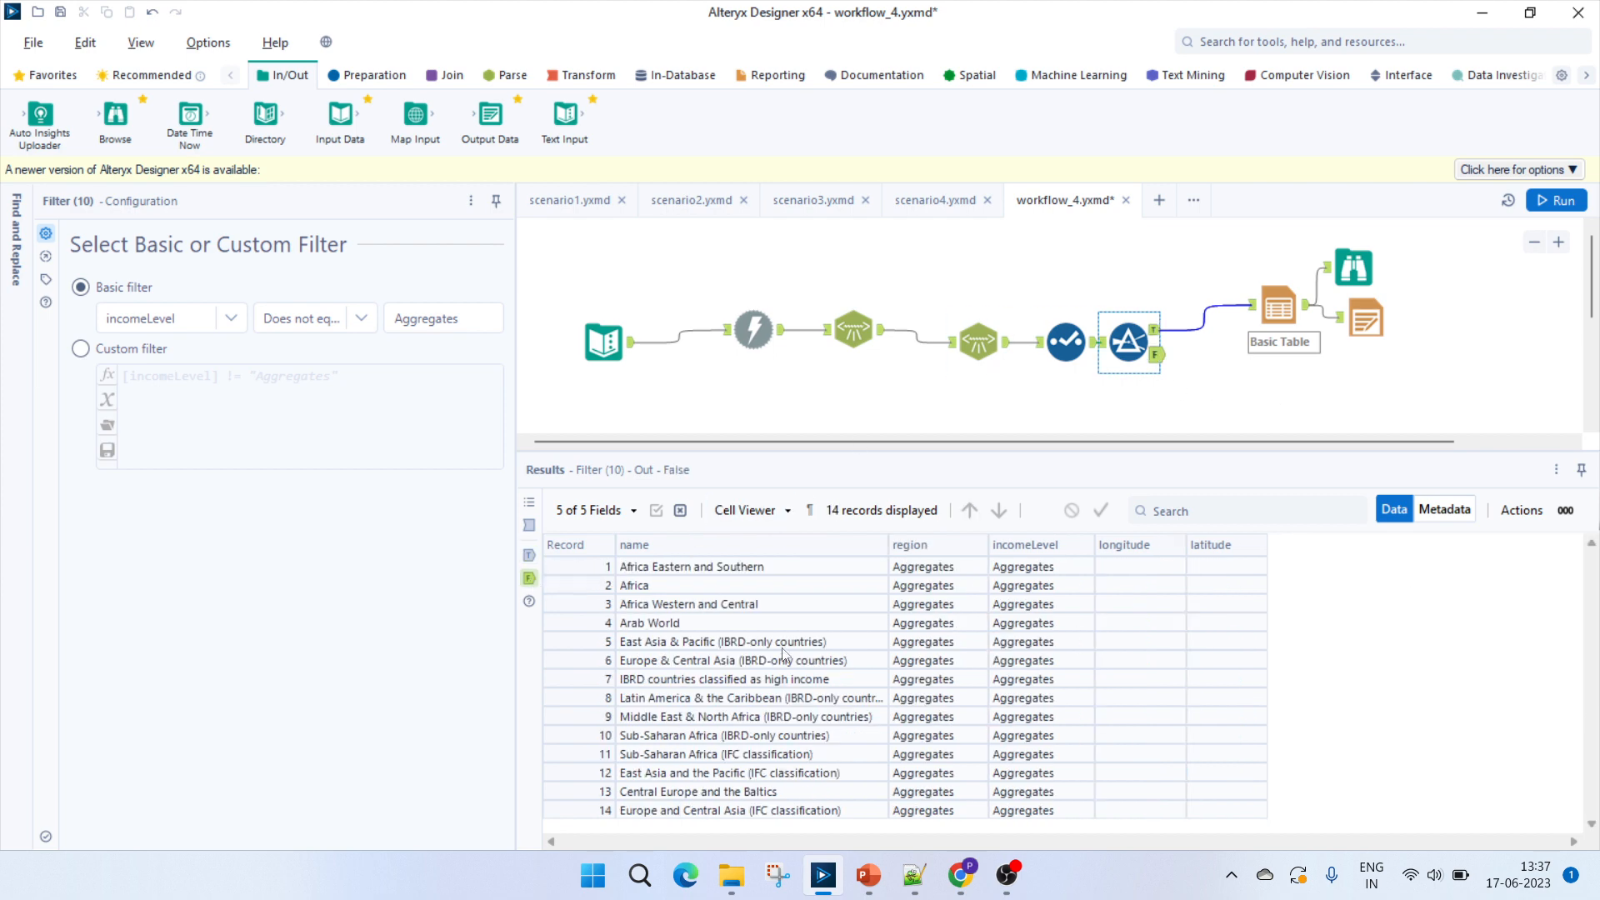
Check the aggregate names in the Filter's False output and open the Basic Table tool to review its Group By fields.
{"action": "left_click", "coordinate": [703, 677]}
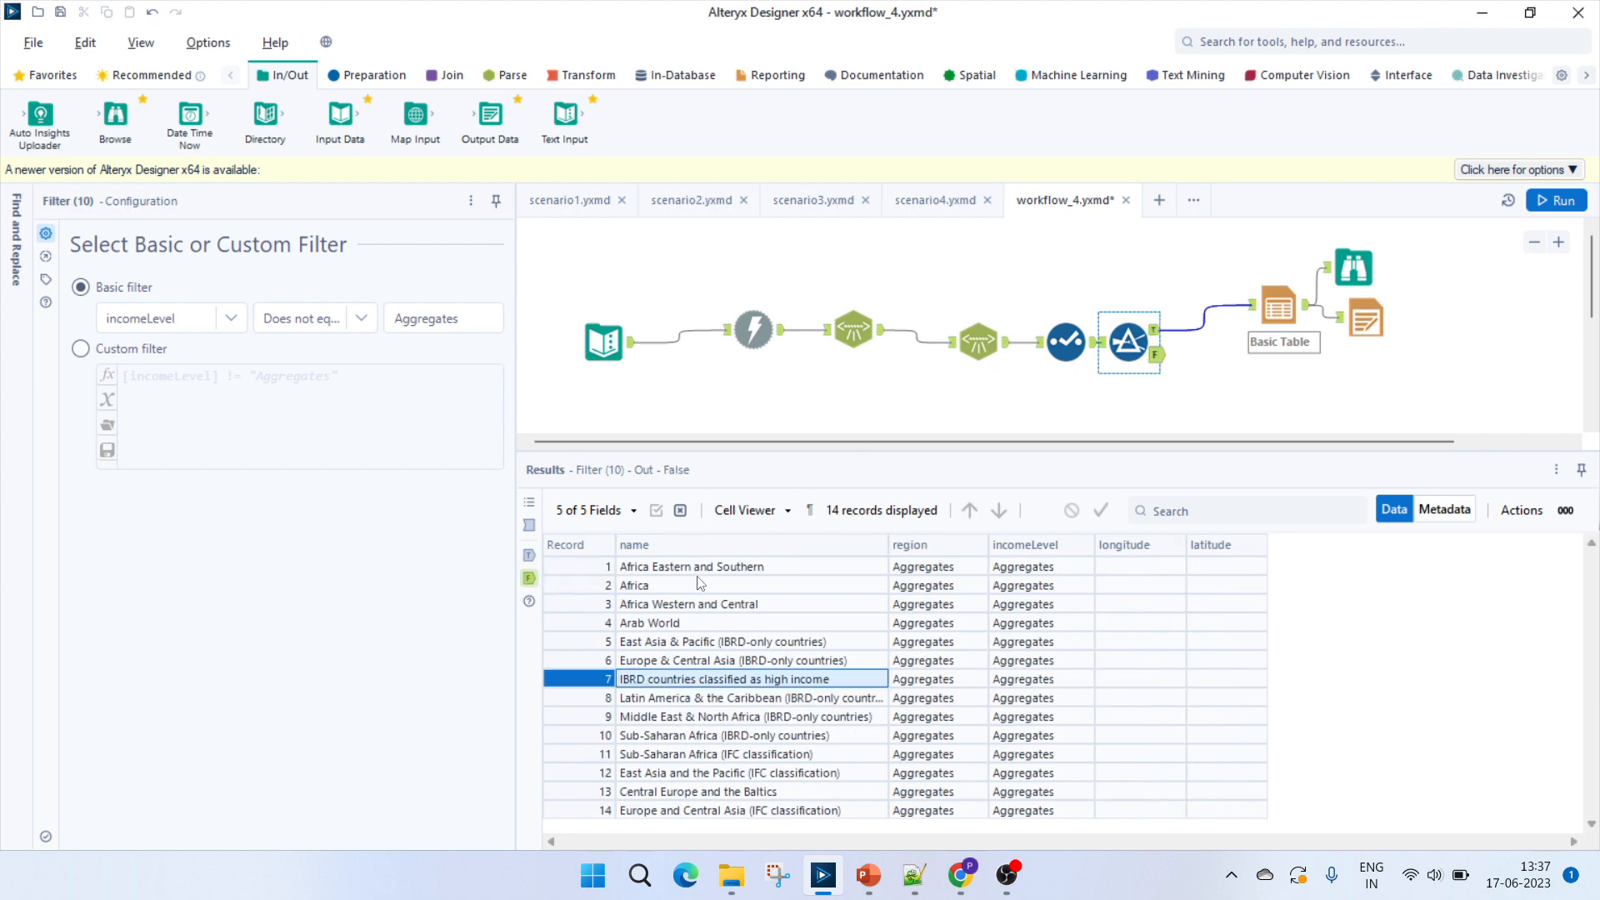
{"action": "left_click", "coordinate": [664, 723]}
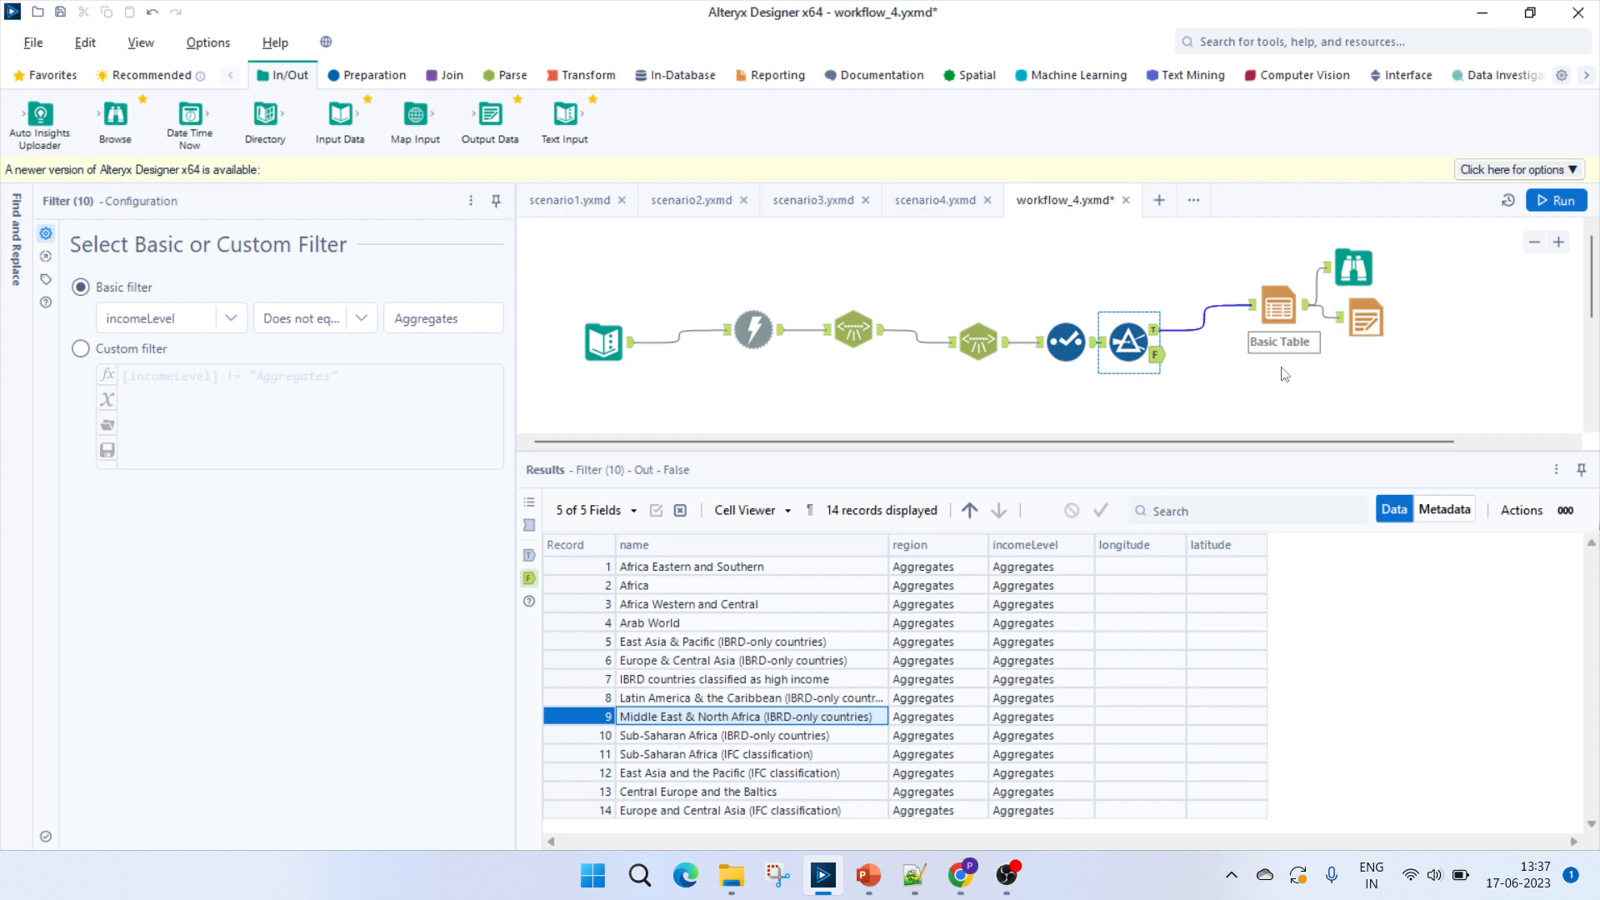
{"action": "left_click", "coordinate": [1275, 298]}
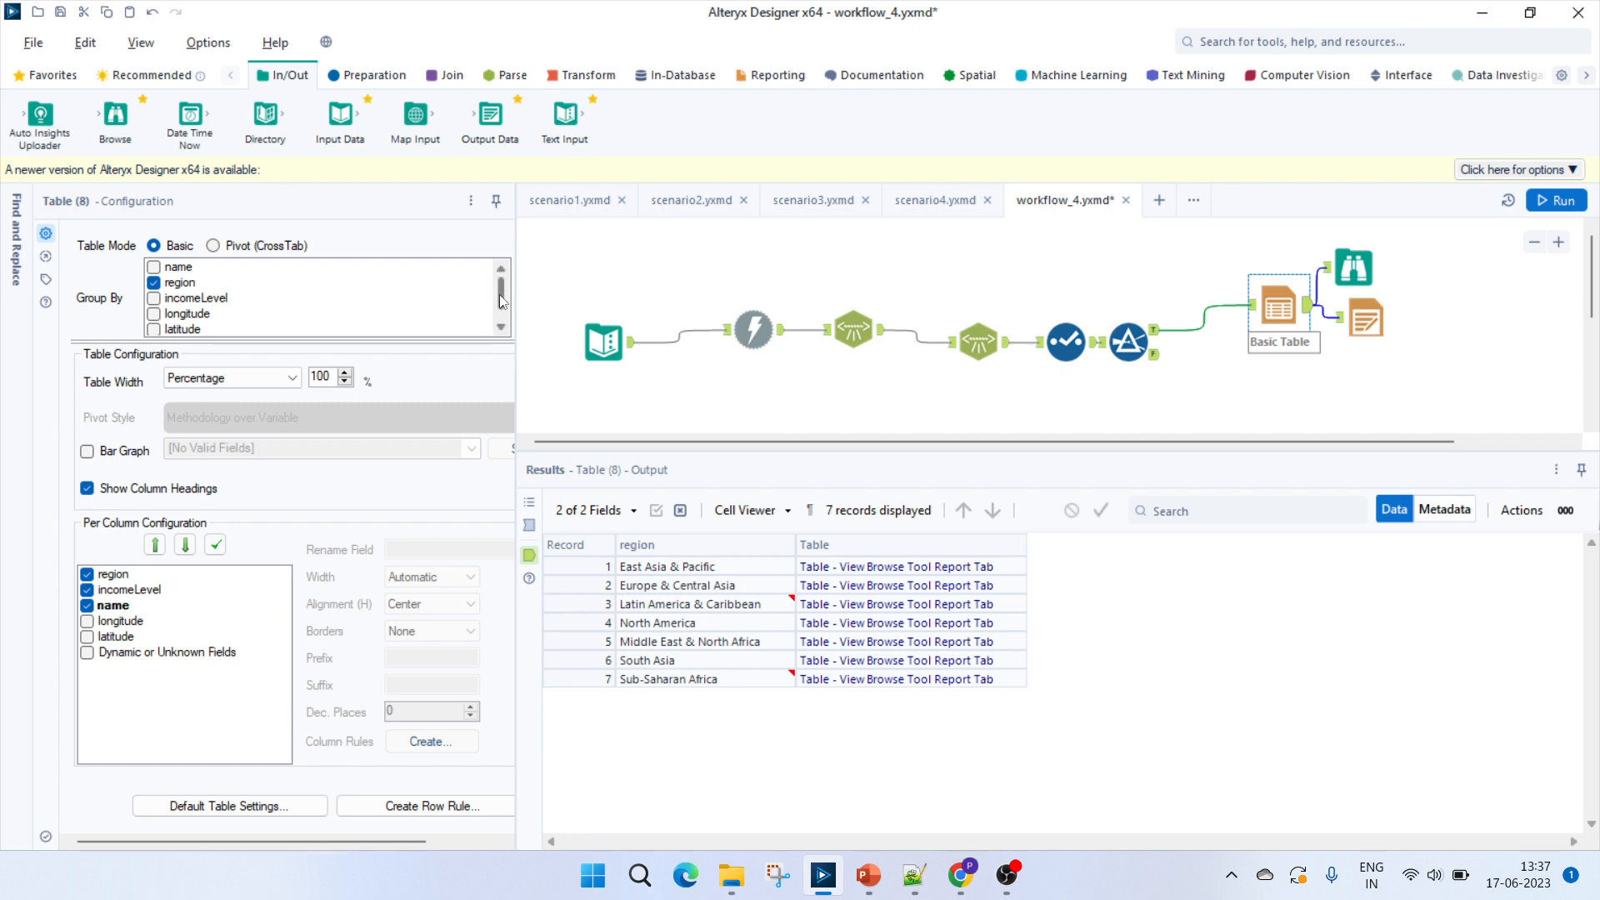
{"action": "left_click_drag", "start_coordinate": [500, 296], "coordinate": [503, 280]}
Inspect the Table tool's default Data, Header and Borders style settings and leave the Style Editor without changes.
{"action": "left_click", "coordinate": [292, 804]}
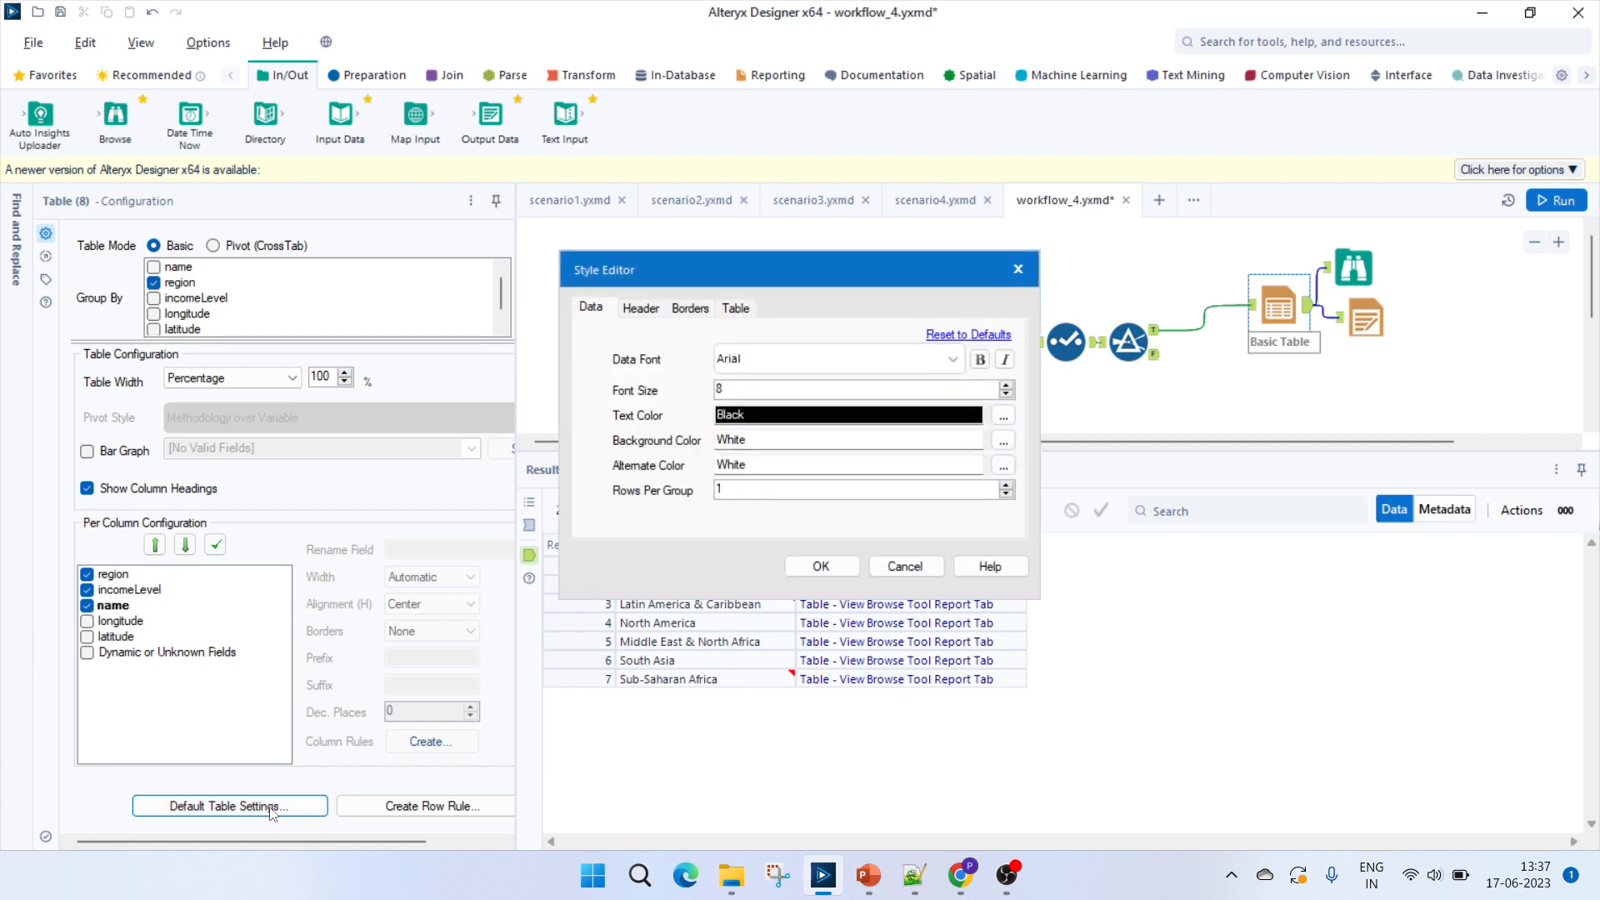
{"action": "left_click", "coordinate": [648, 310]}
{"action": "left_click", "coordinate": [687, 310]}
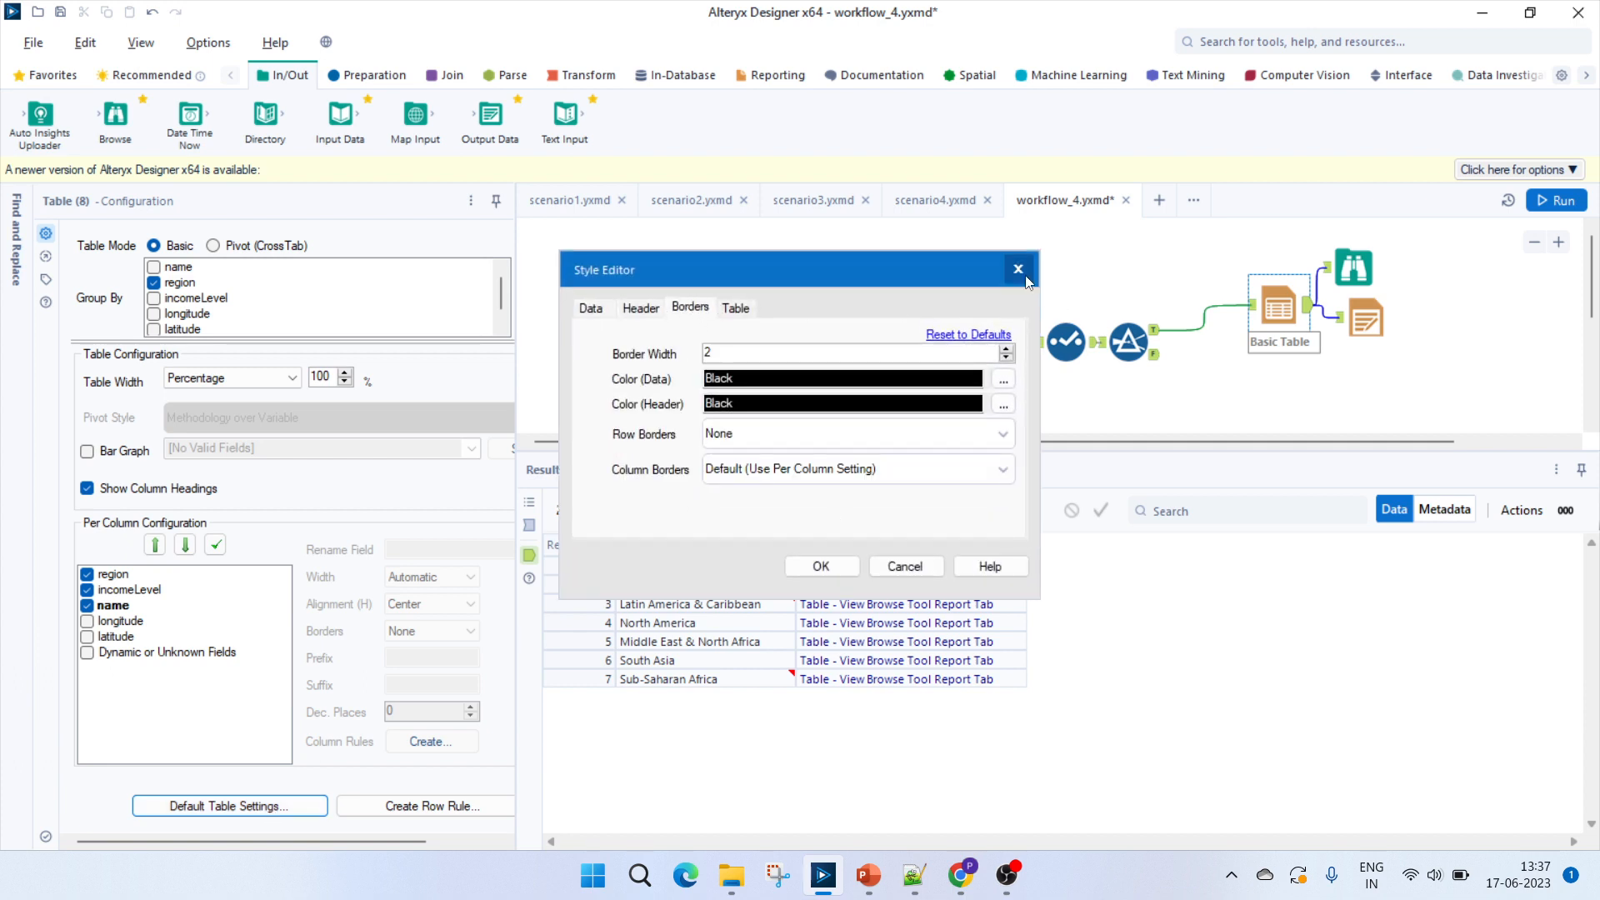
{"action": "left_click", "coordinate": [1018, 268]}
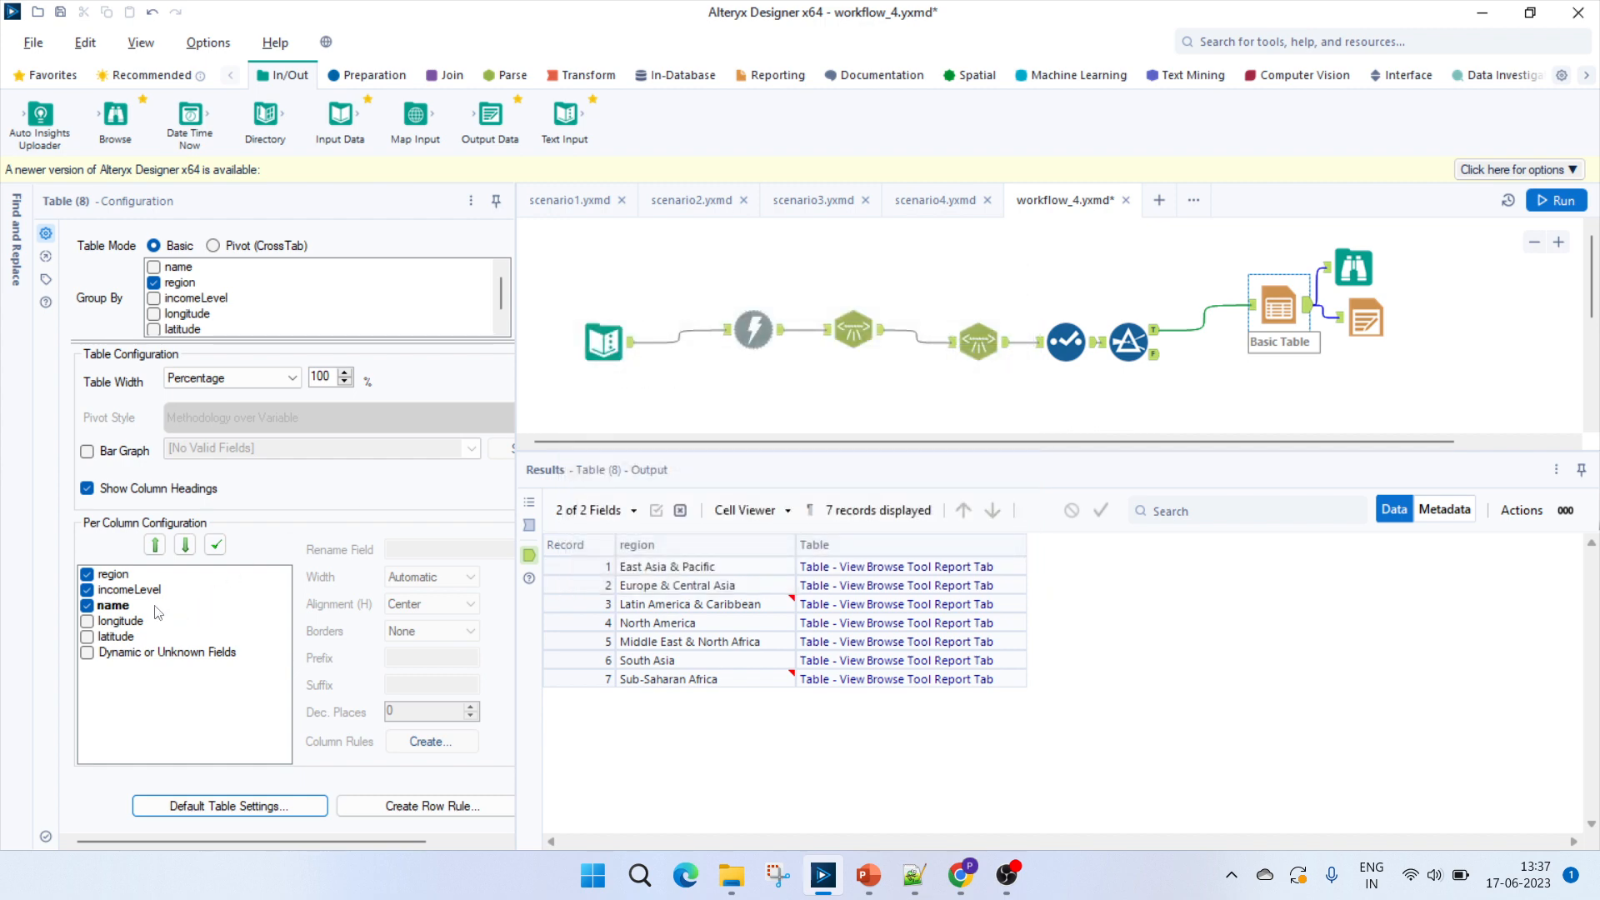
Compare the per-column width and alignment settings of the region, incomeLevel and name fields in the Table tool.
{"action": "left_click", "coordinate": [117, 574]}
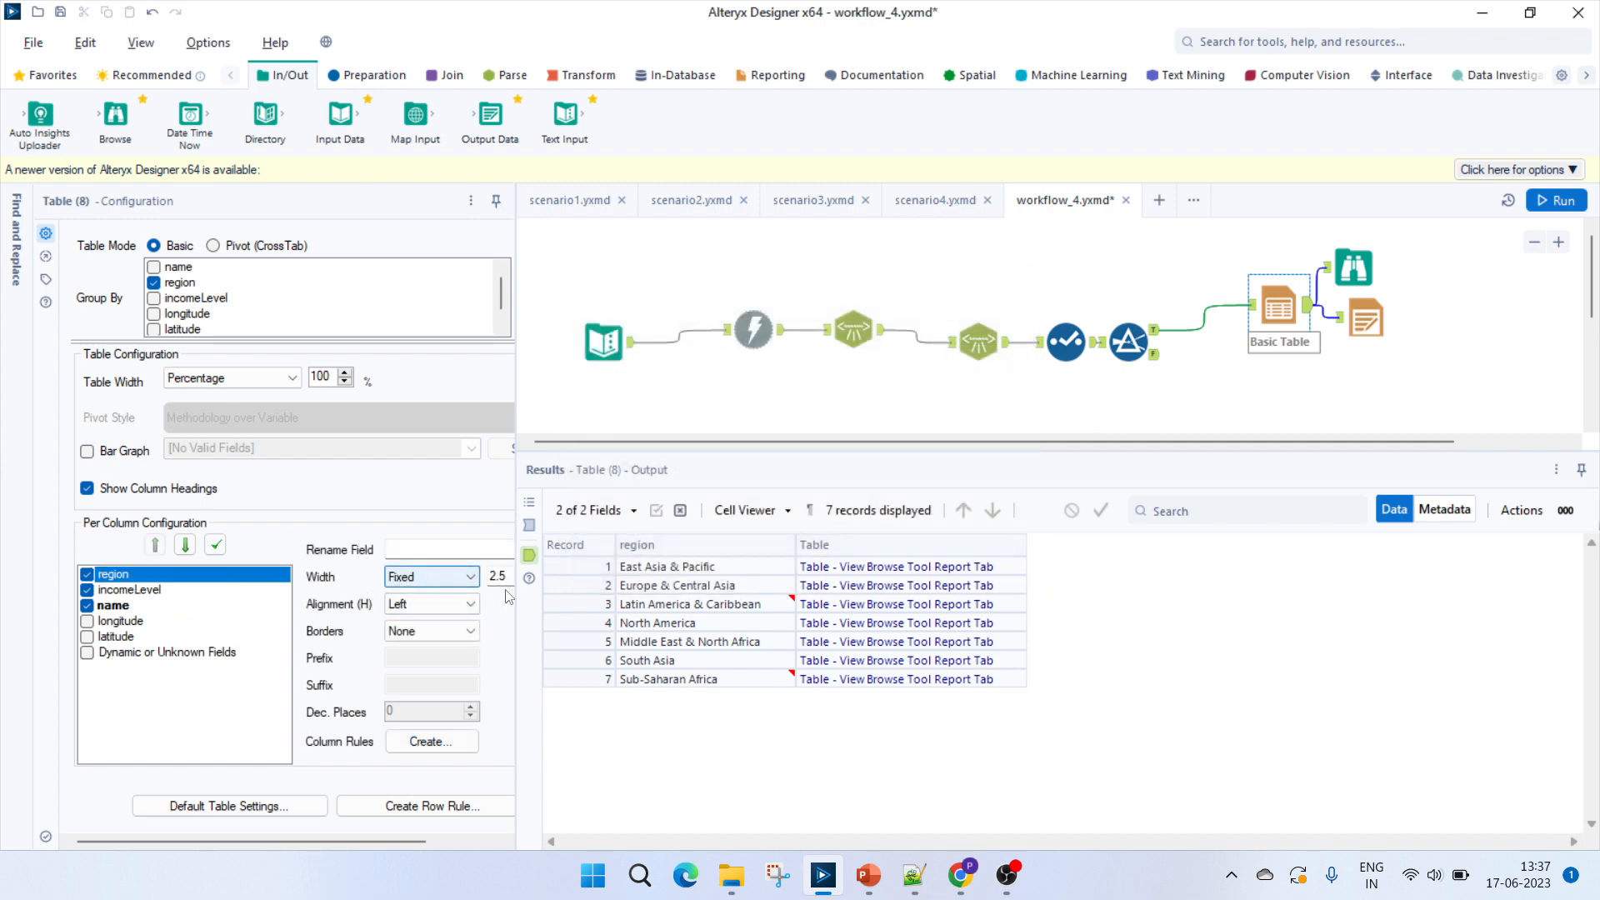
{"action": "left_click", "coordinate": [146, 591]}
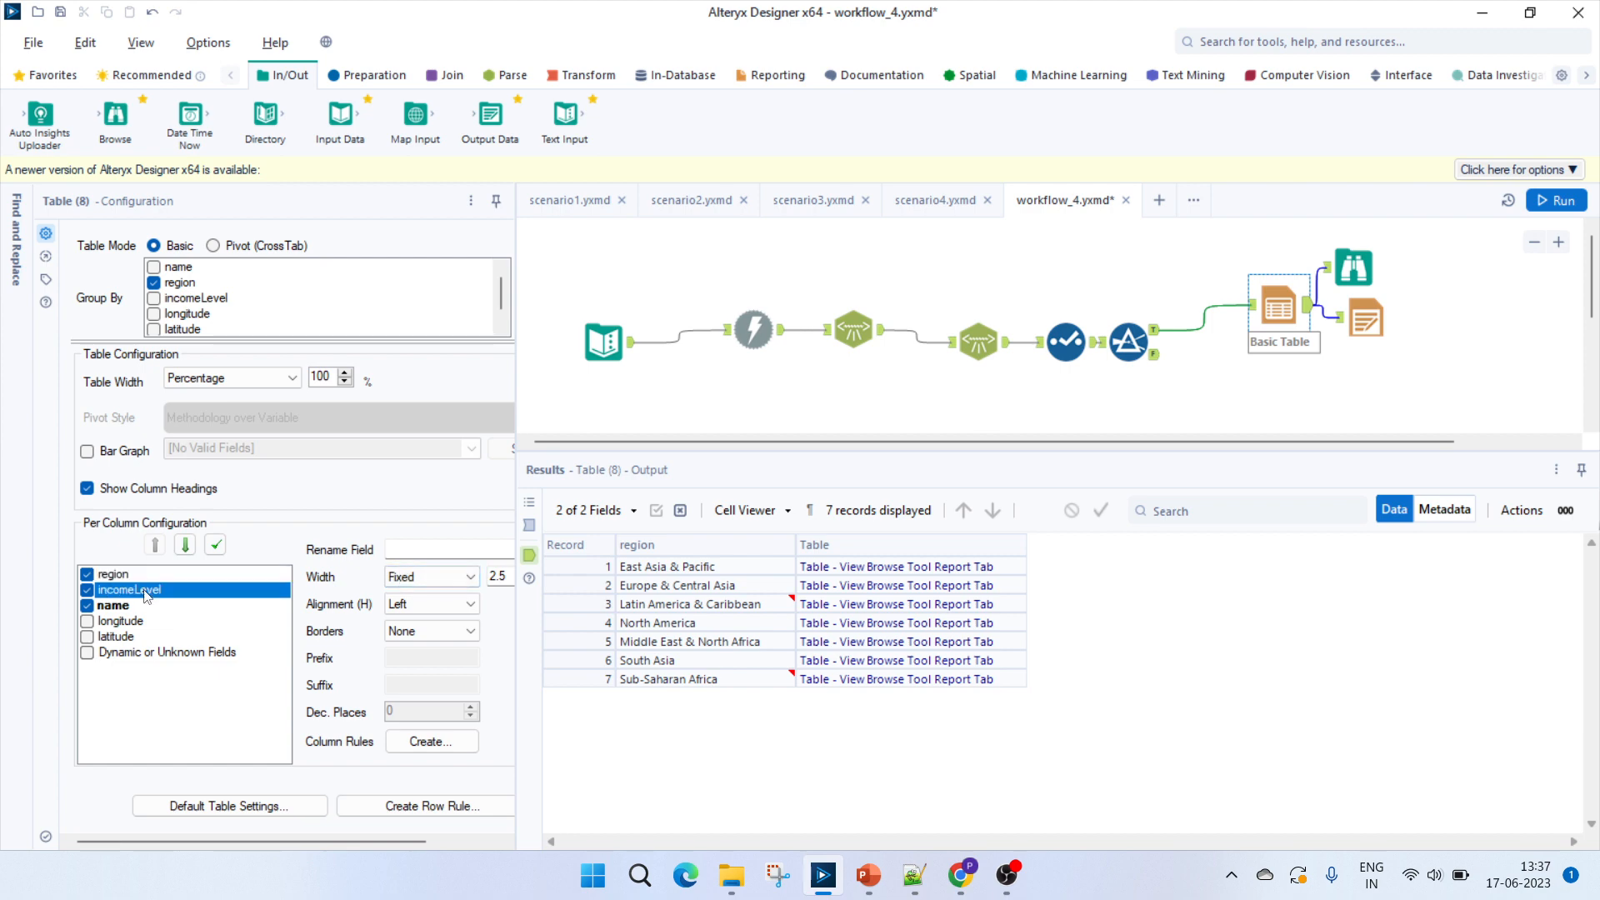
{"action": "left_click", "coordinate": [123, 605]}
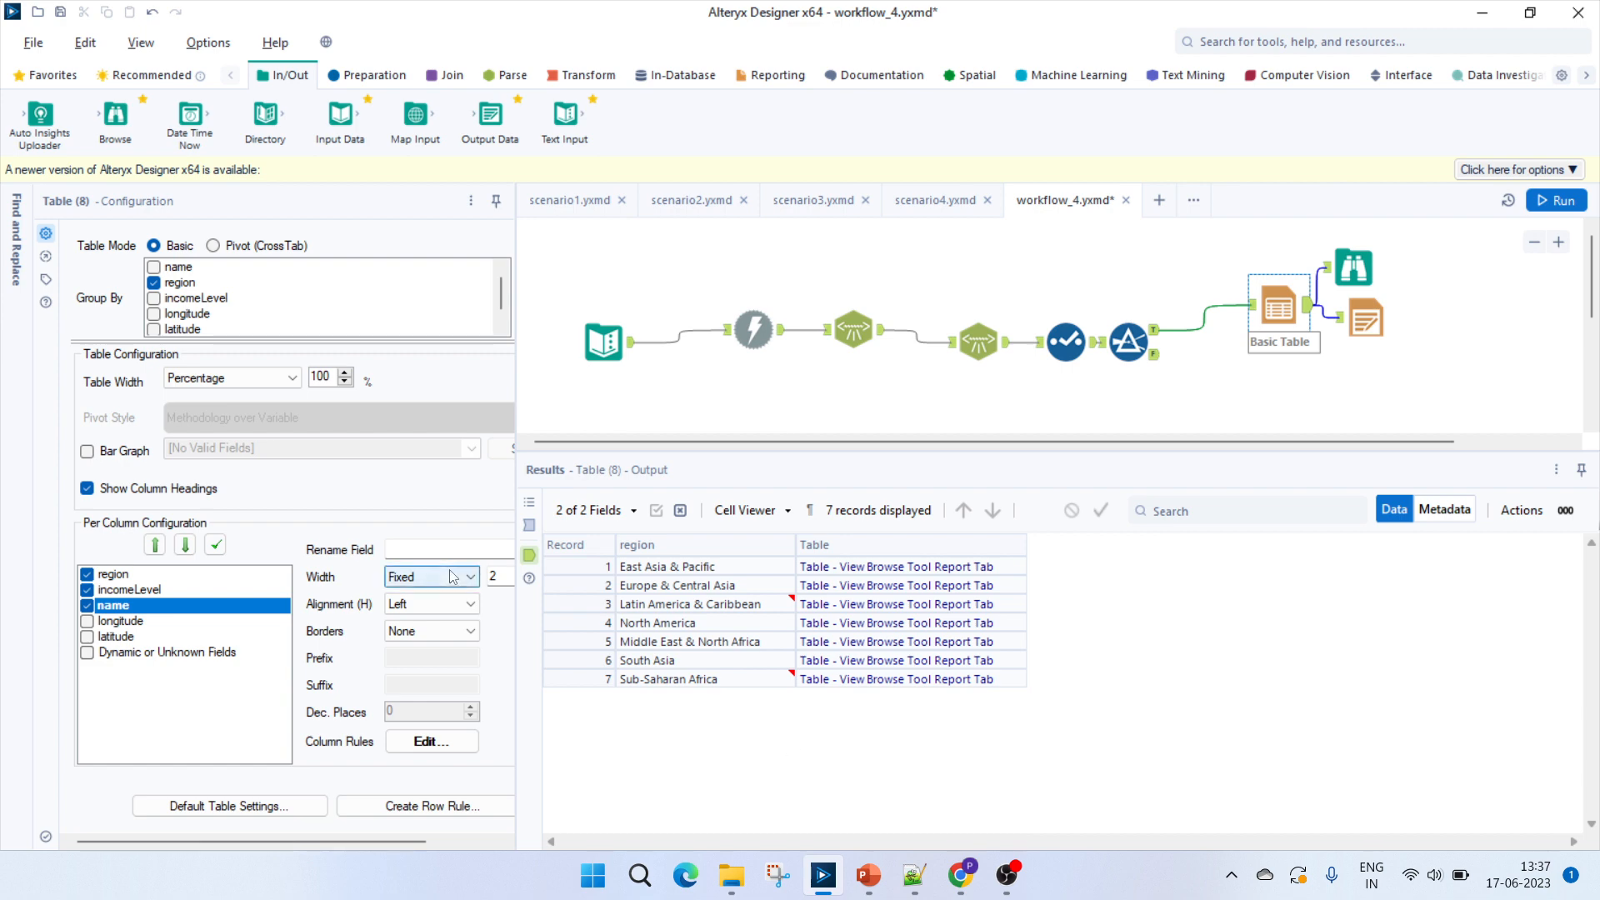
{"action": "left_click", "coordinate": [116, 576]}
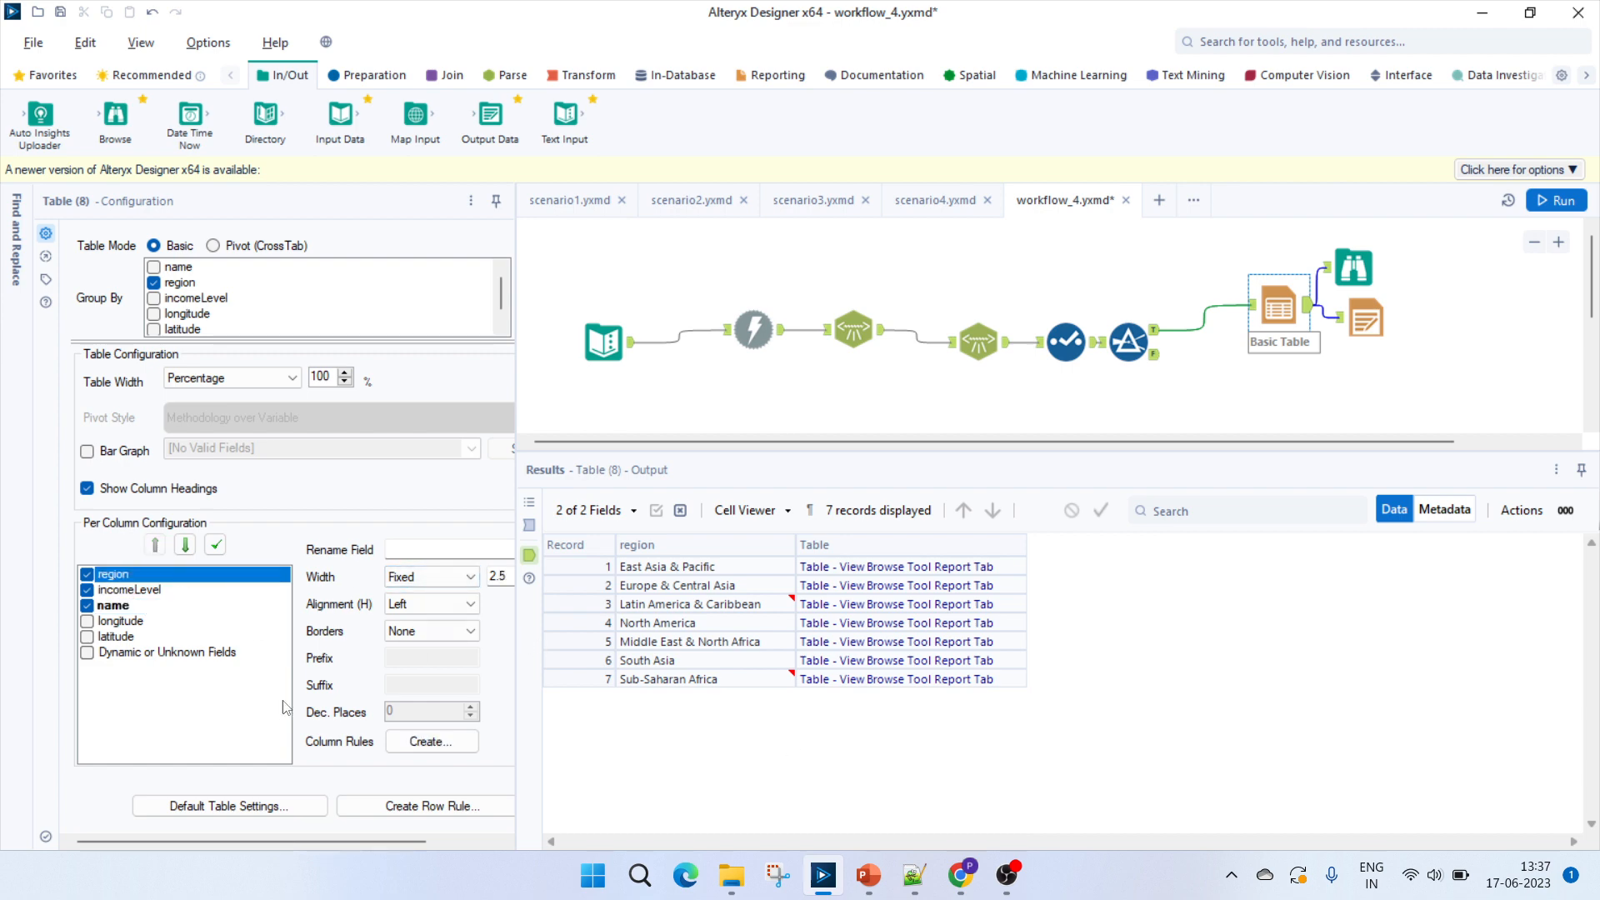
Review the name column's styling rule, including its formula and text color, and close the rules.
{"action": "left_click", "coordinate": [126, 608]}
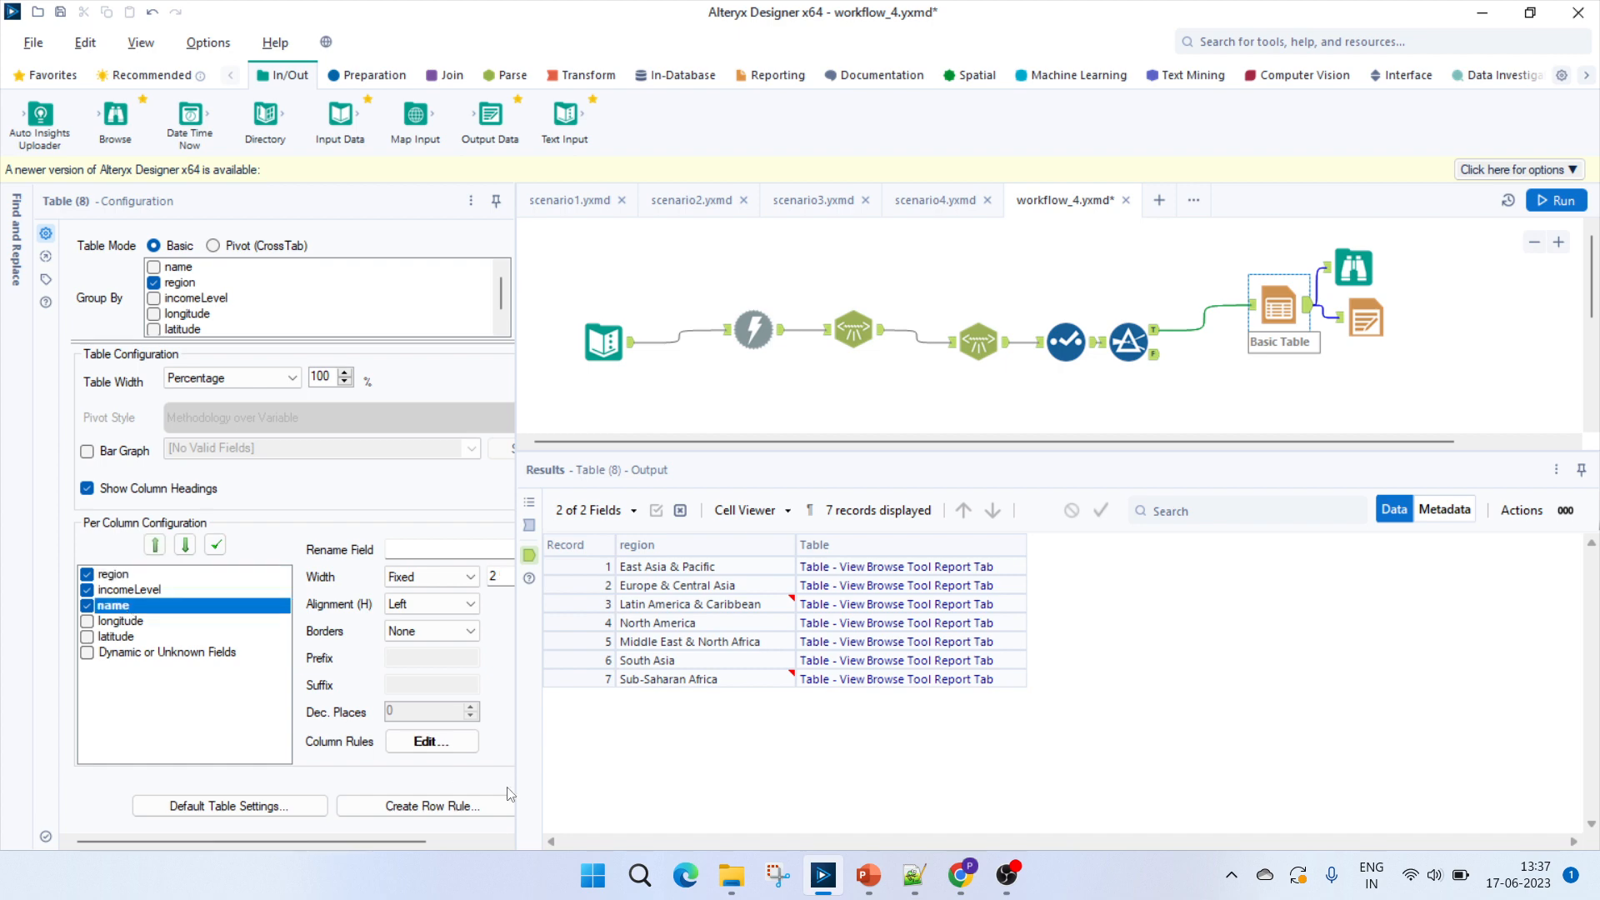
{"action": "left_click", "coordinate": [443, 742]}
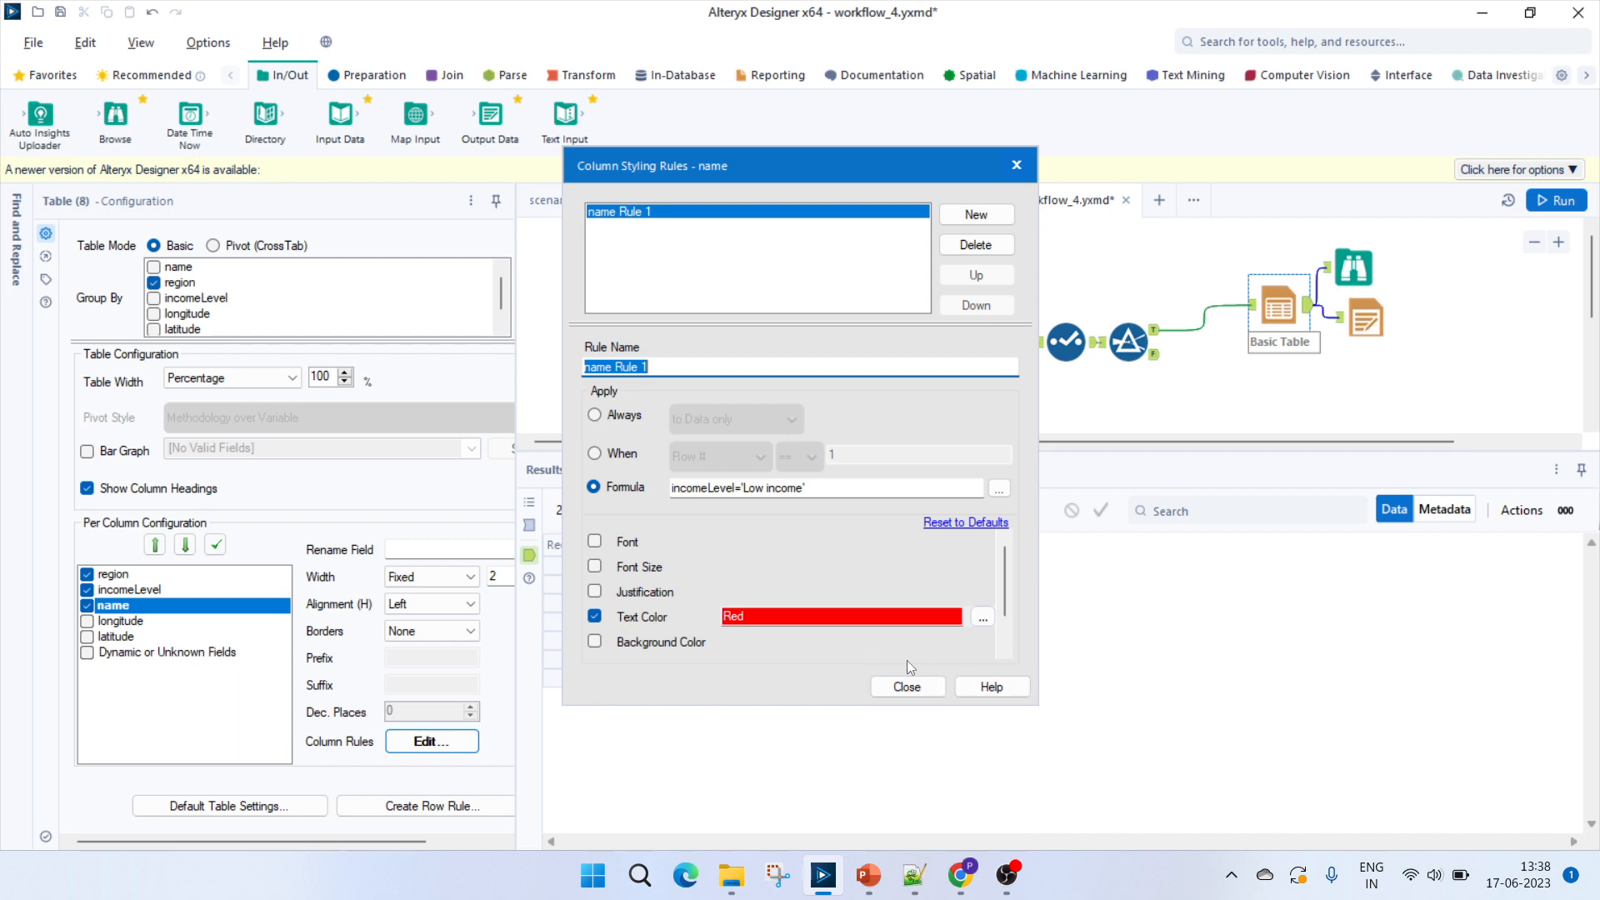
{"action": "left_click", "coordinate": [907, 686]}
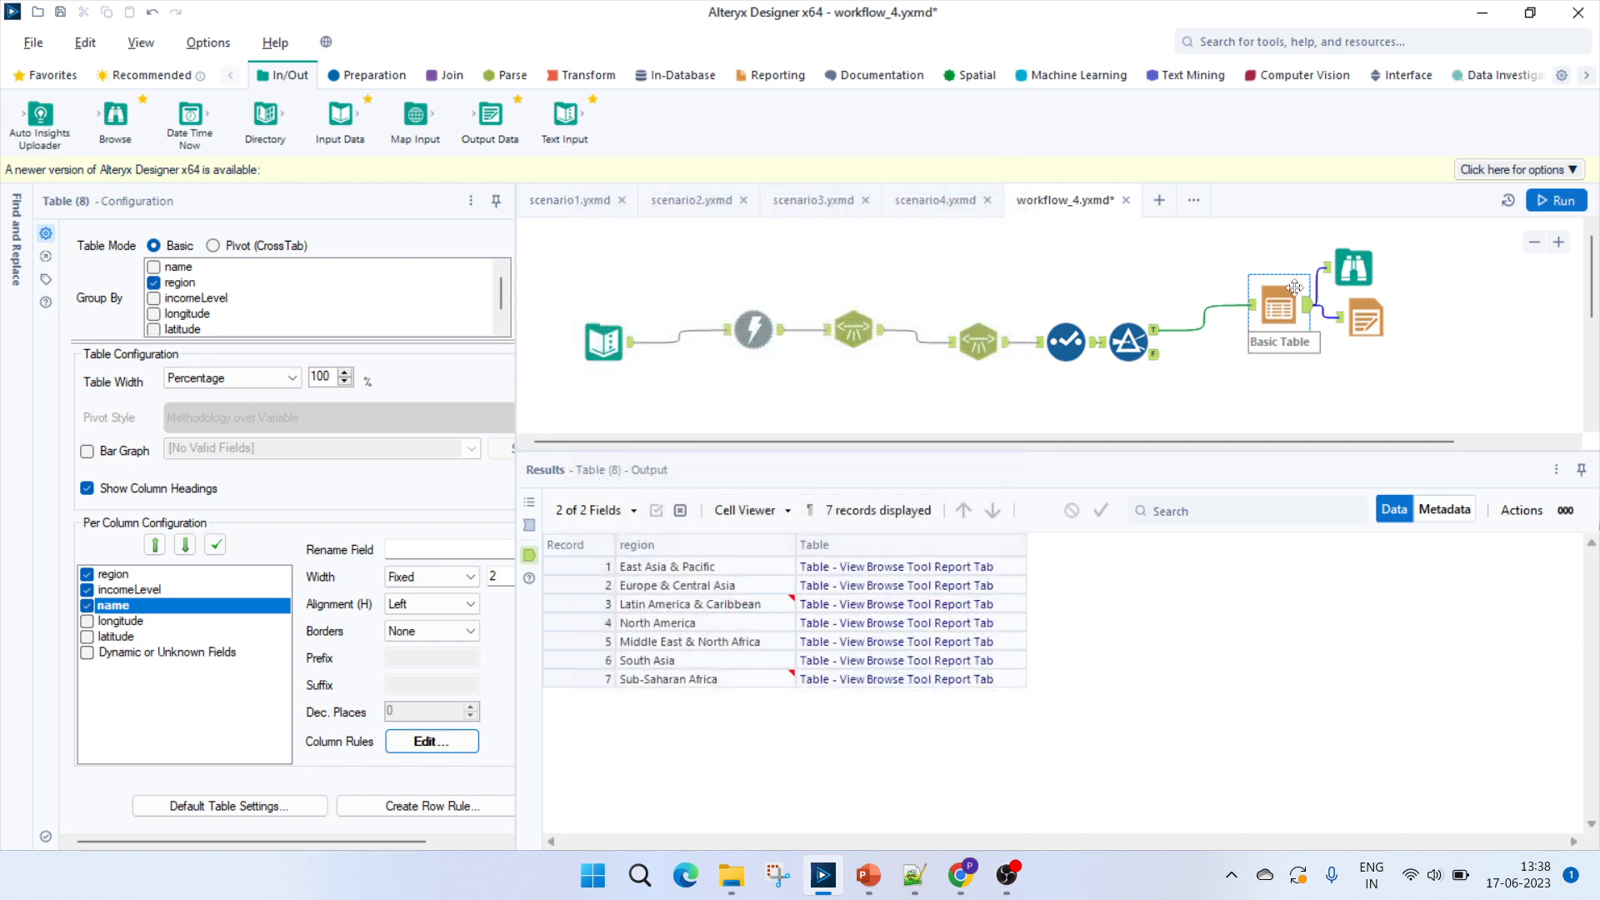
View the Browse tool's report down to the last region table and examine the low-income rows for South Asia and Sub-Saharan Africa.
{"action": "left_click", "coordinate": [1353, 268]}
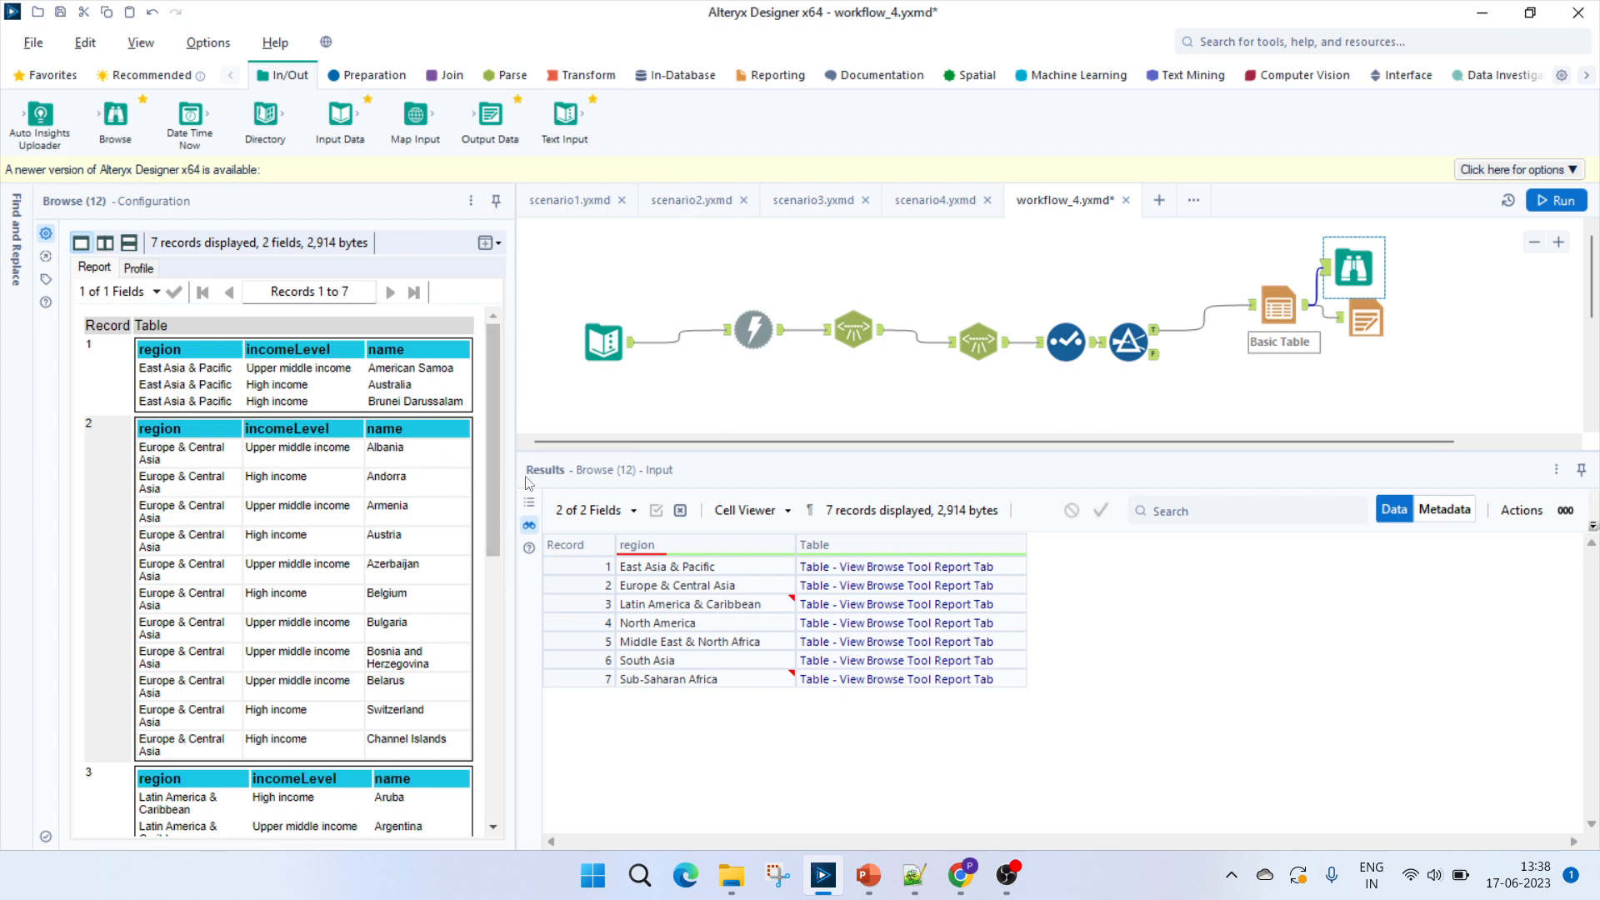
{"action": "left_click_drag", "start_coordinate": [496, 501], "coordinate": [493, 787]}
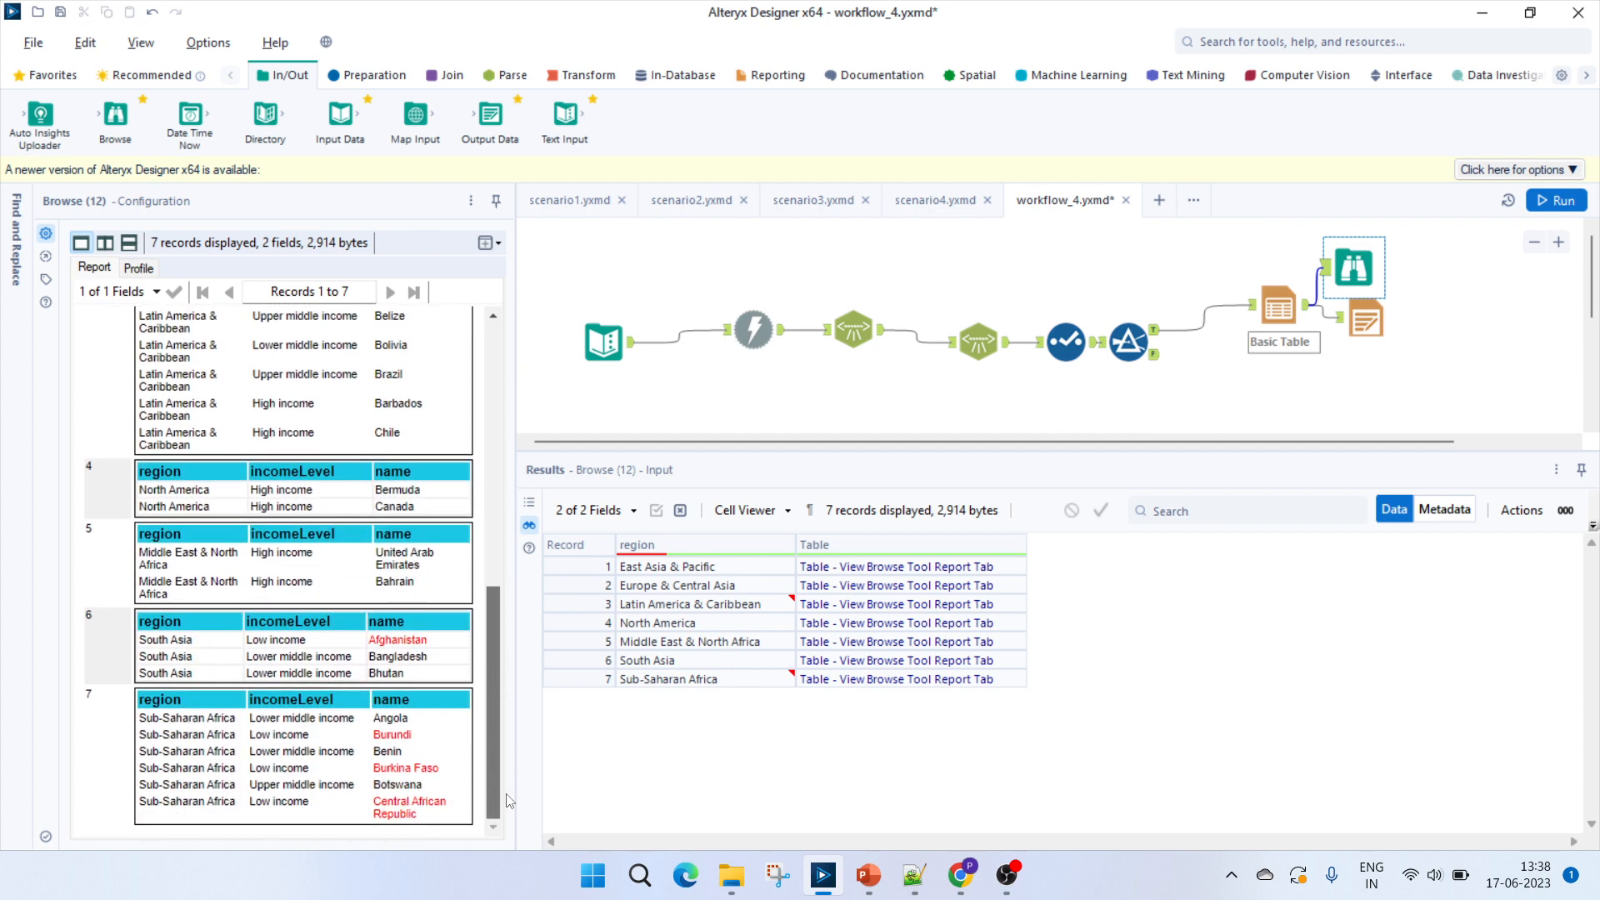
{"action": "double_click", "coordinate": [300, 642]}
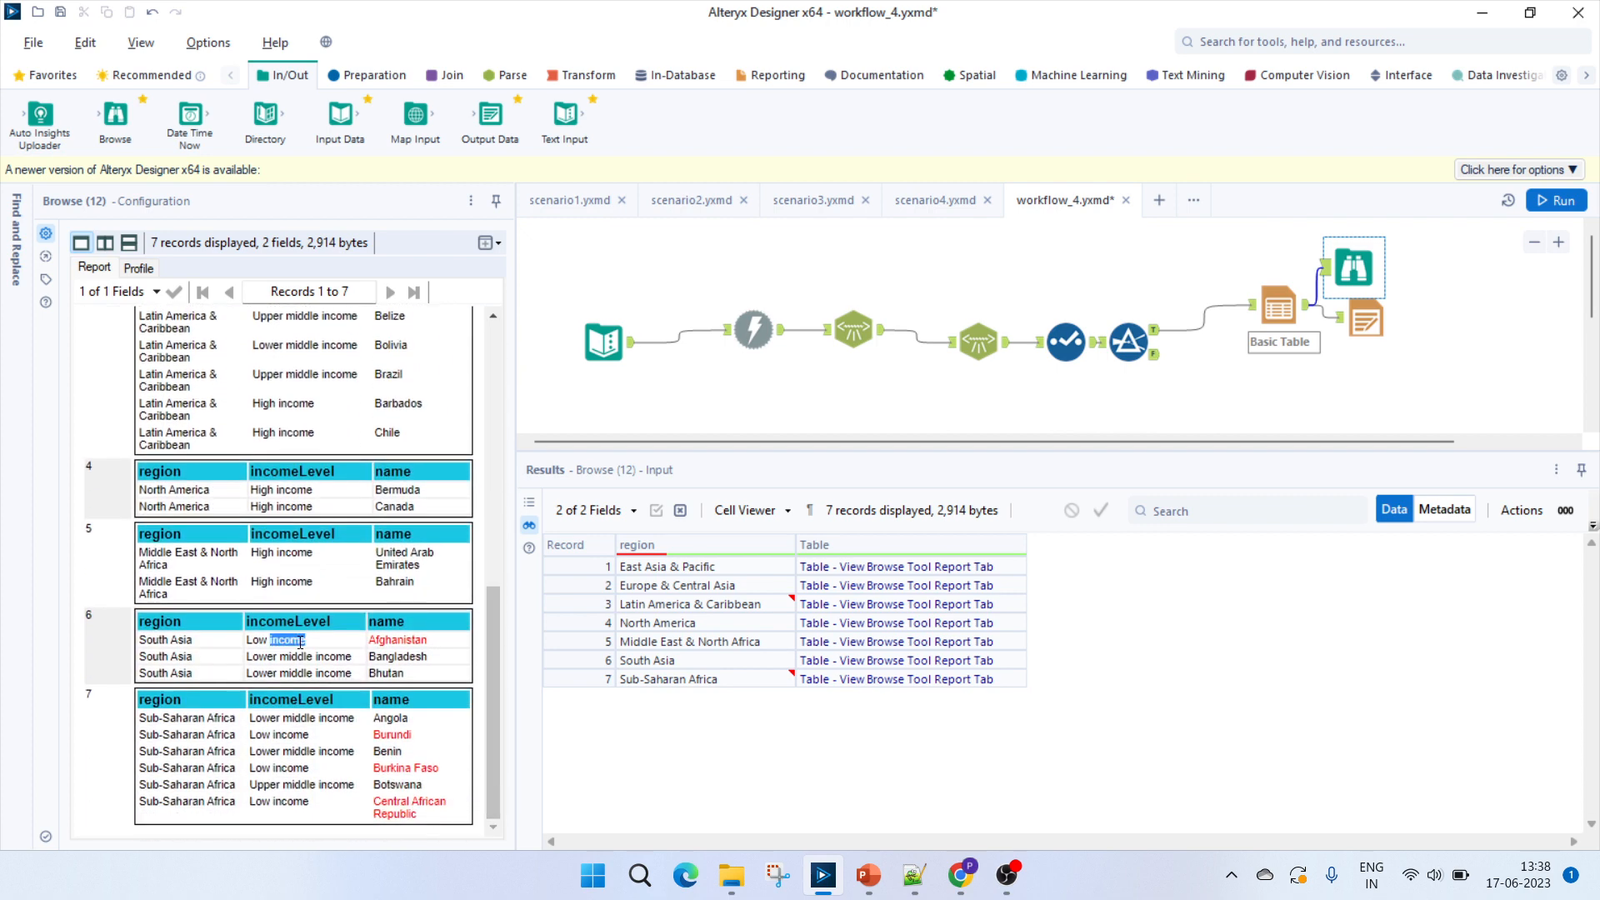
{"action": "double_click", "coordinate": [280, 736]}
{"action": "left_click", "coordinate": [277, 765]}
{"action": "double_click", "coordinate": [278, 801]}
{"action": "left_click", "coordinate": [1006, 875]}
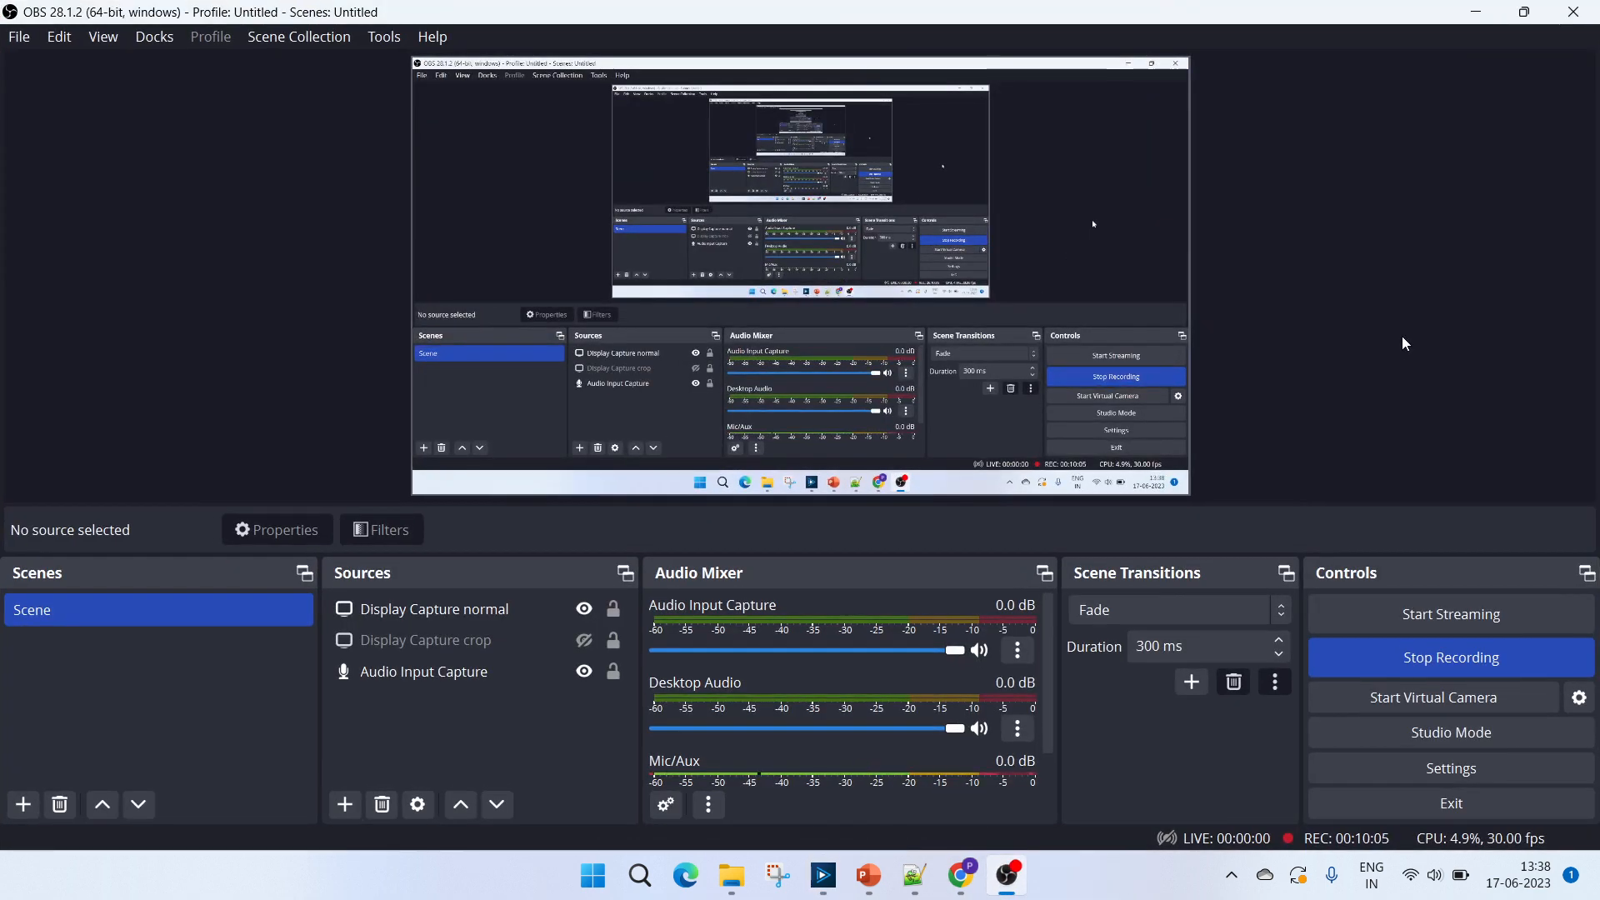